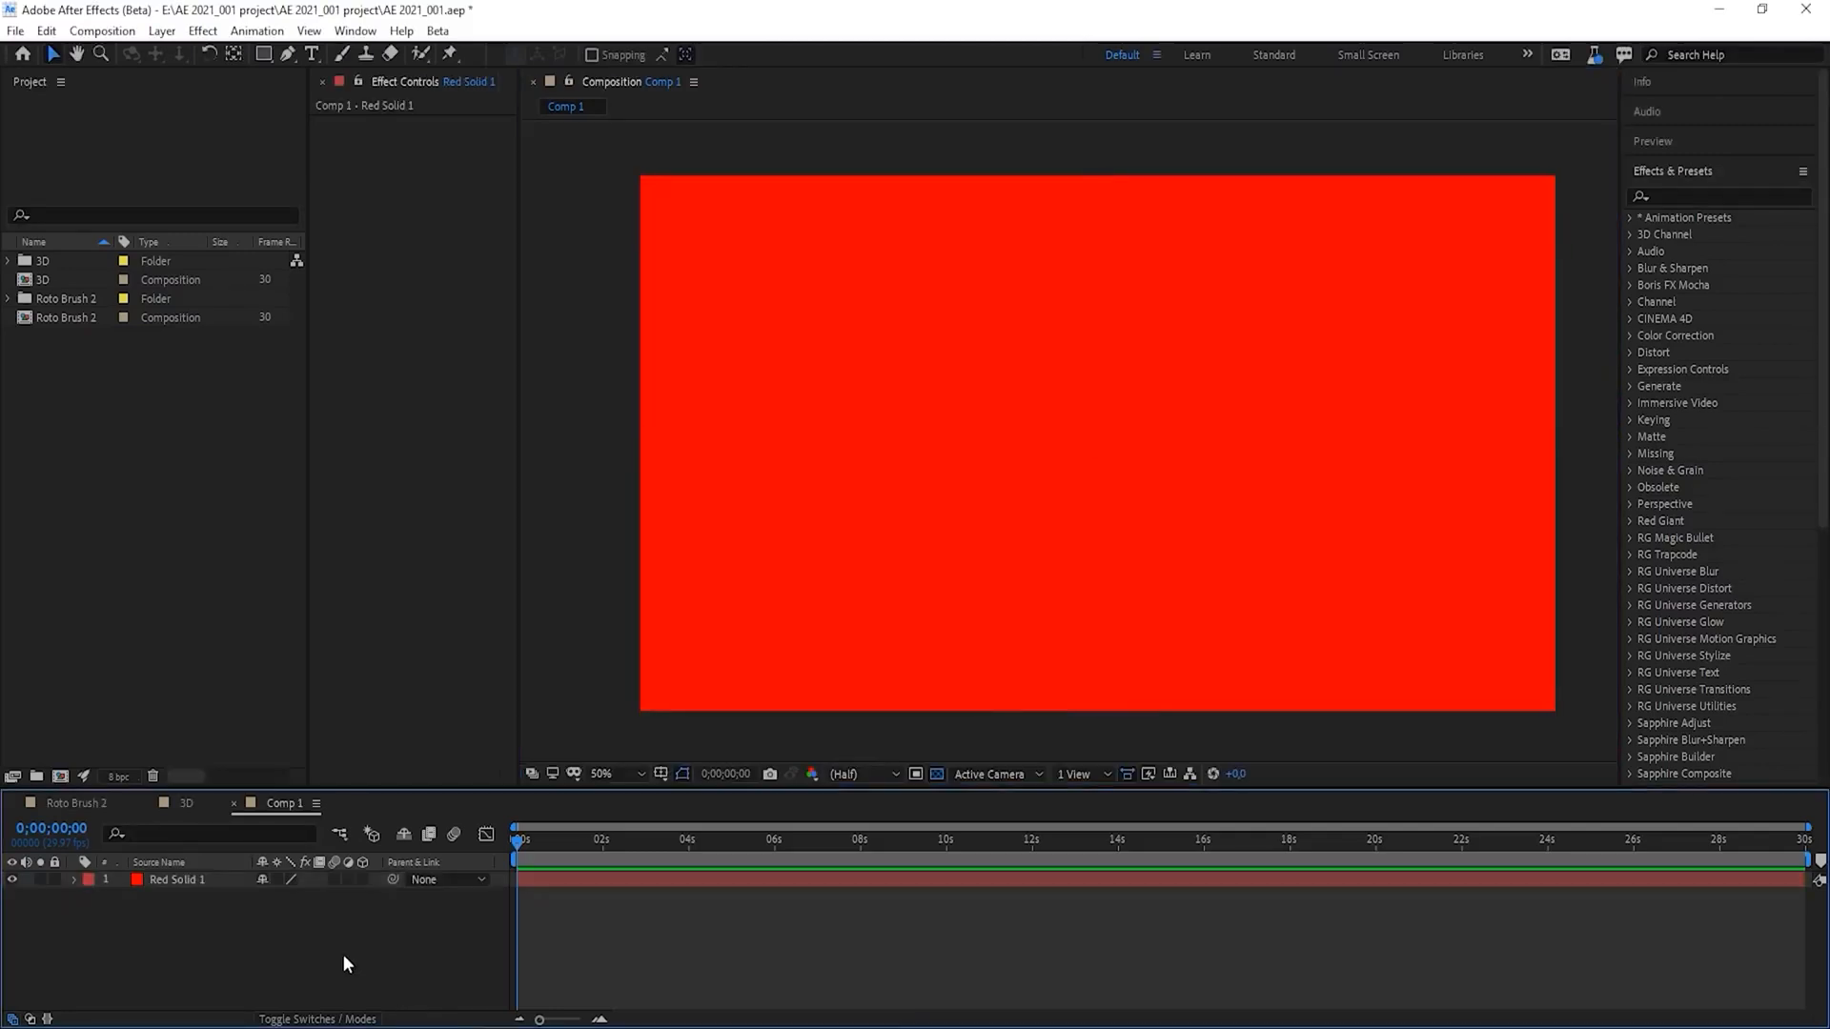
# - Add a green 1920 x 1080 px solid layer above the red solid and deselect it
pyautogui.hotkey('ctrl', 'y')
pyautogui.click(896, 650)
pyautogui.click(953, 580)
pyautogui.click(1102, 401)
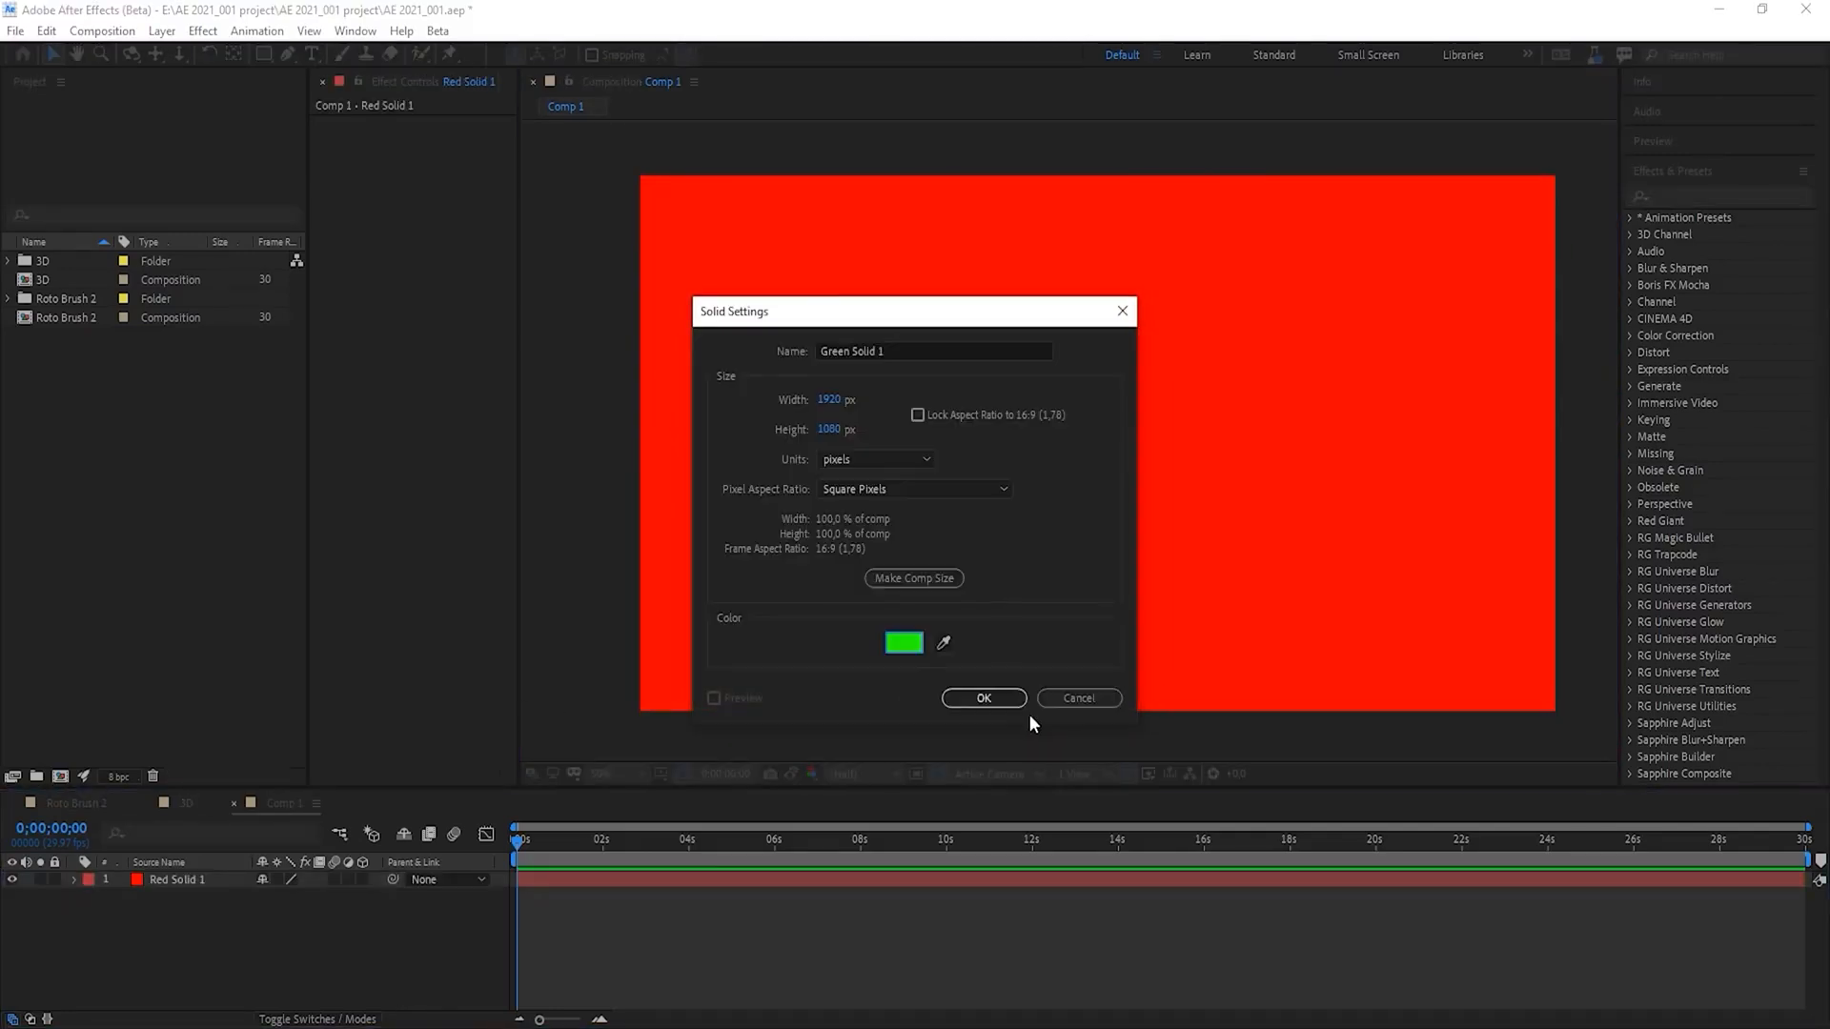
pyautogui.click(1008, 701)
pyautogui.click(1009, 974)
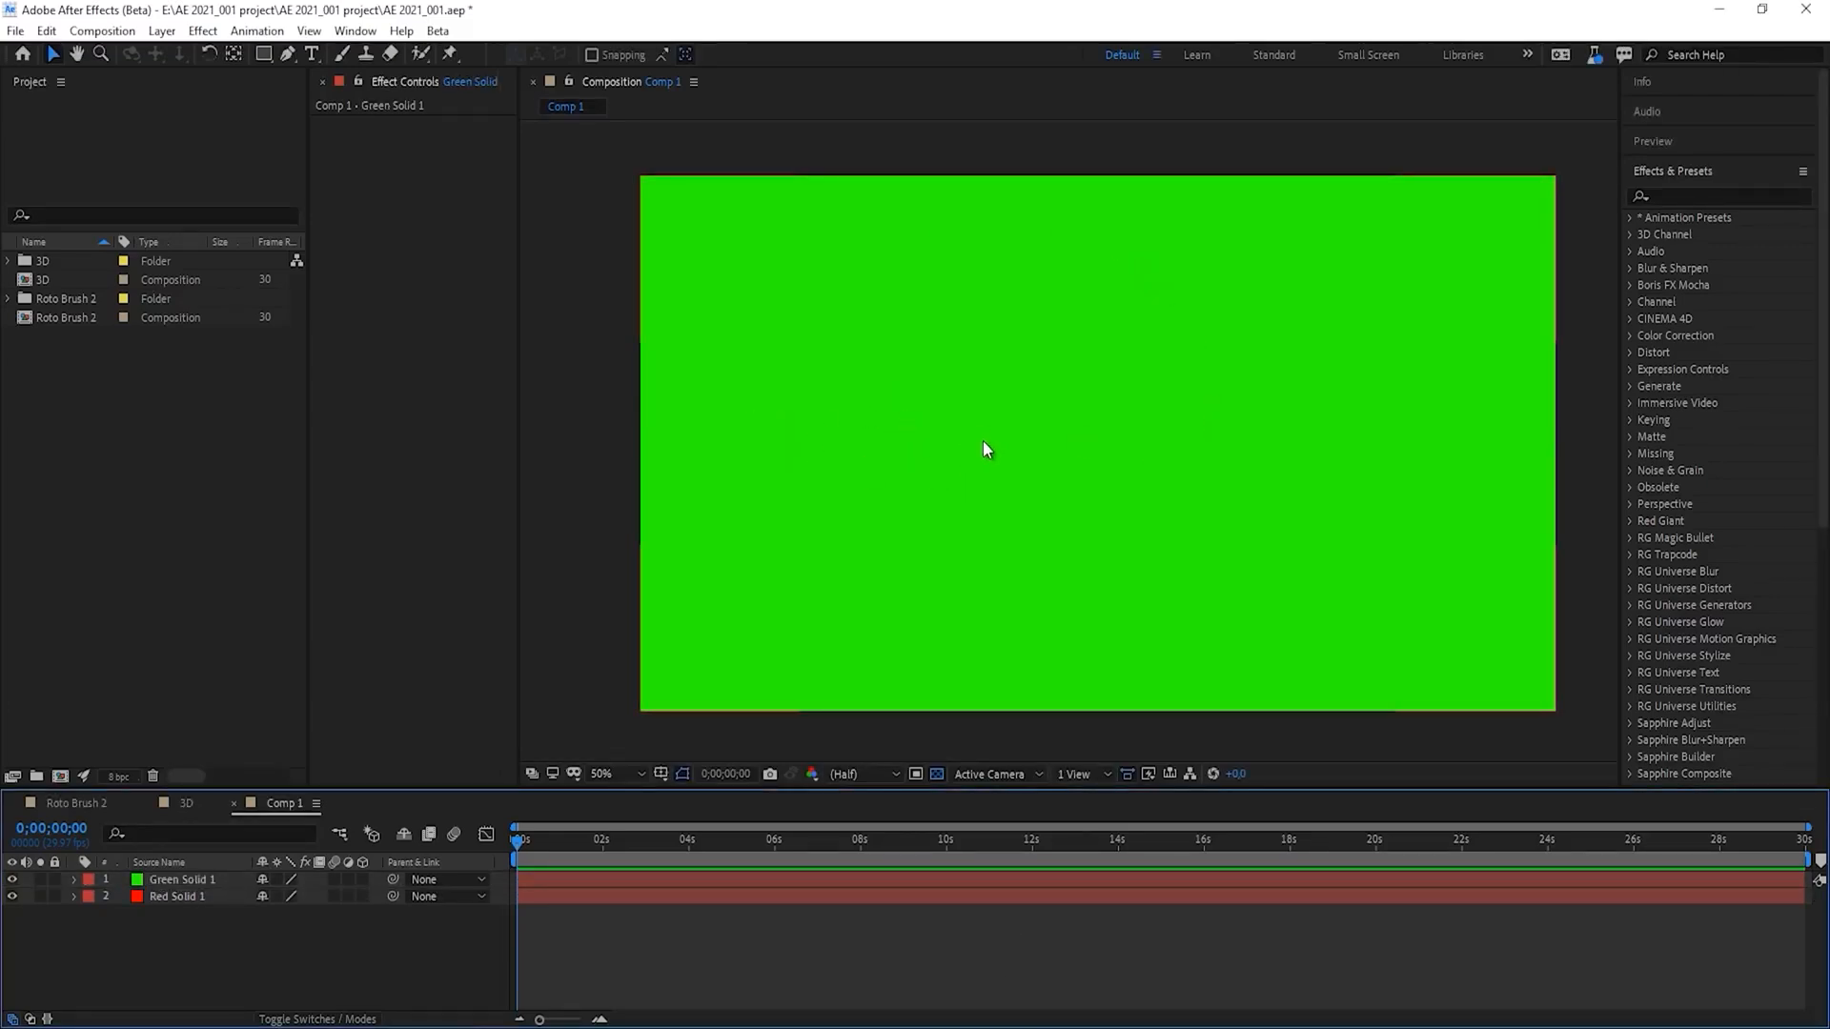
# - Draw an irregular red freeform shape over the green solid with the Pen tool, ending with a curved point
pyautogui.click(287, 53)
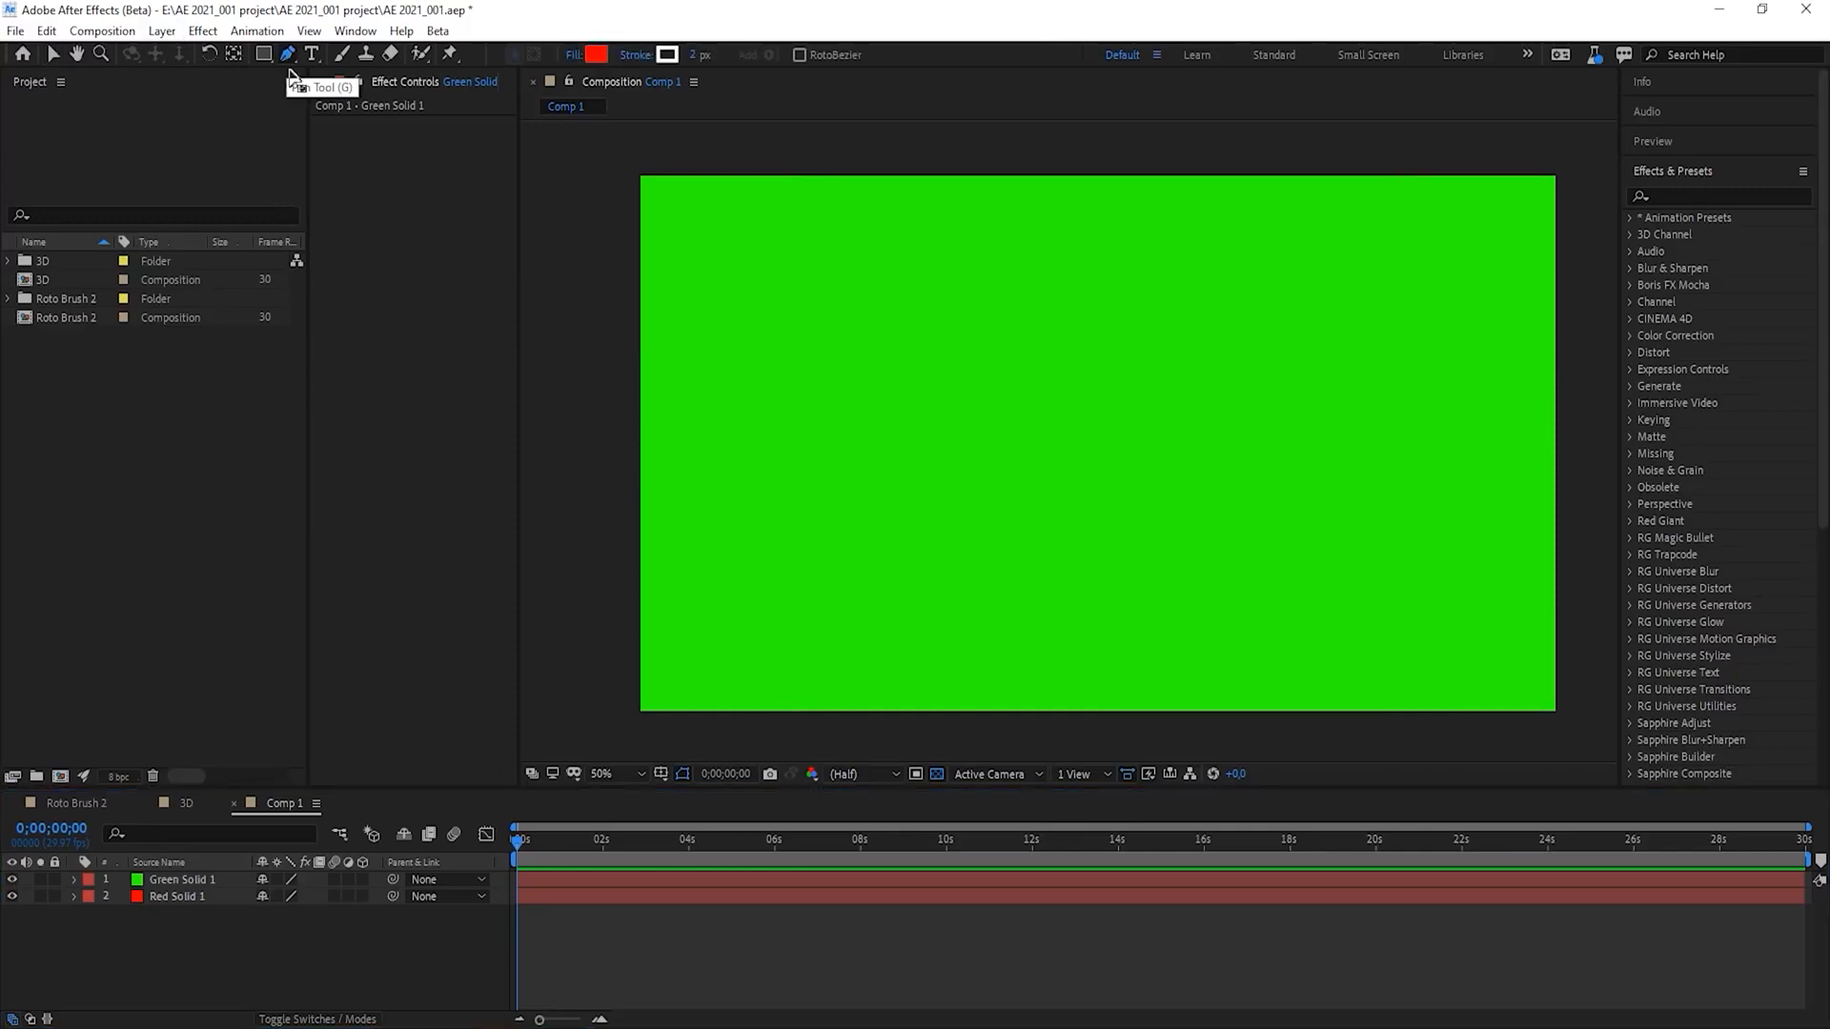
pyautogui.click(1049, 289)
pyautogui.click(983, 467)
pyautogui.click(1359, 499)
pyautogui.click(1265, 348)
pyautogui.click(1169, 397)
pyautogui.click(1229, 258)
pyautogui.click(1110, 242)
pyautogui.click(908, 261)
pyautogui.click(861, 481)
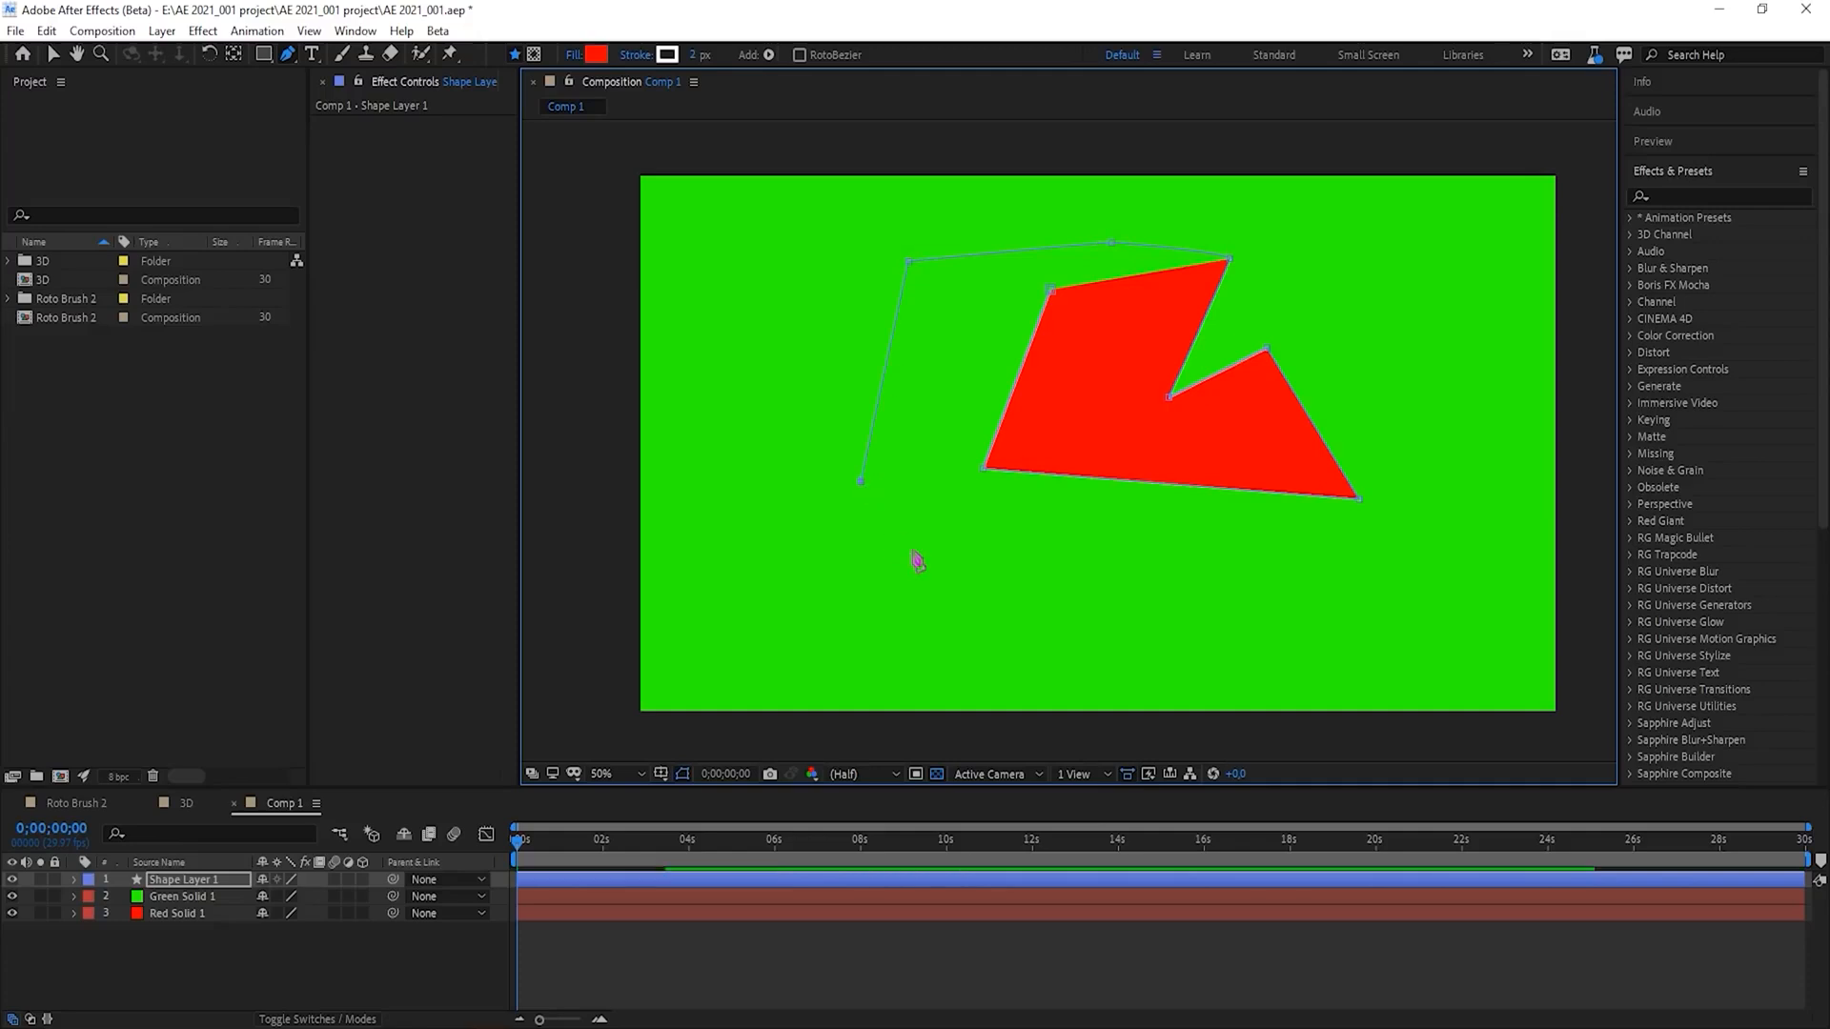
pyautogui.moveTo(970, 579); pyautogui.dragTo(972, 548)
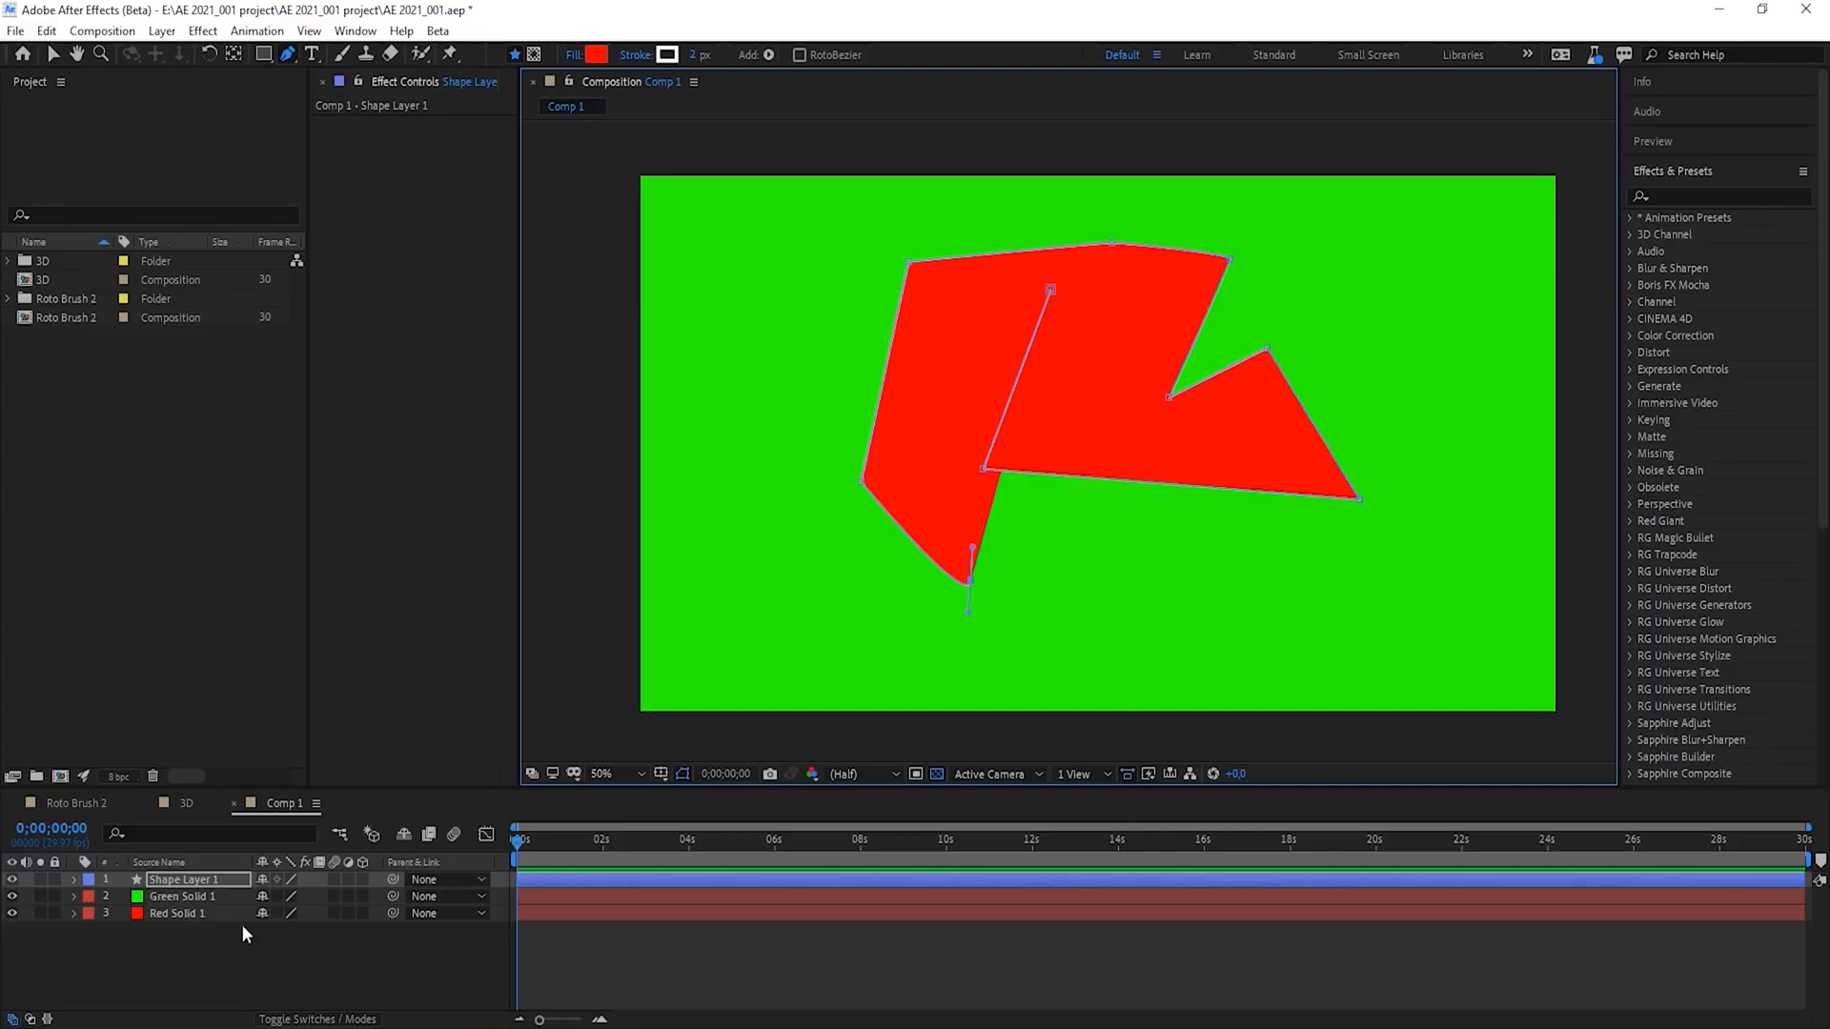
# - Delete the freeform shape layer
pyautogui.click(181, 880)
pyautogui.press('v')
pyautogui.press('Delete')
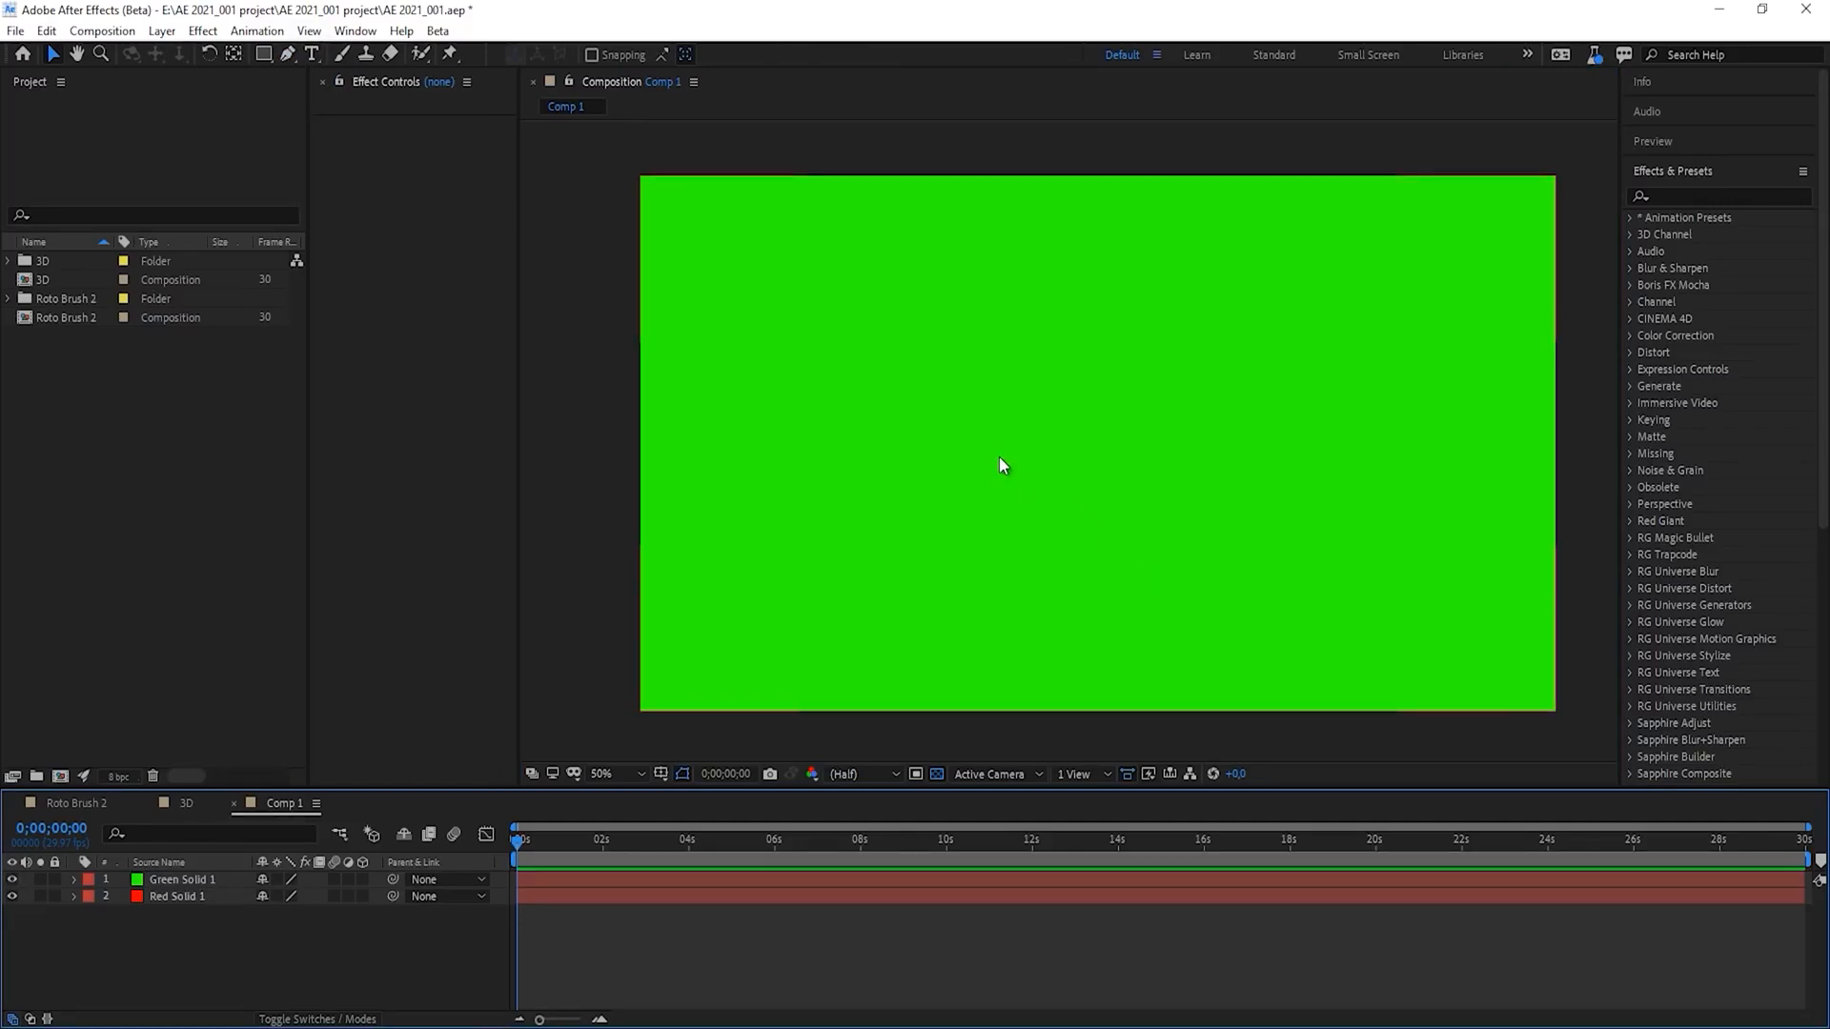
# - Draw a Pen tool mask on the green solid, shaped like a wide block with a small raised piece, and deselect the layer
pyautogui.press('g')
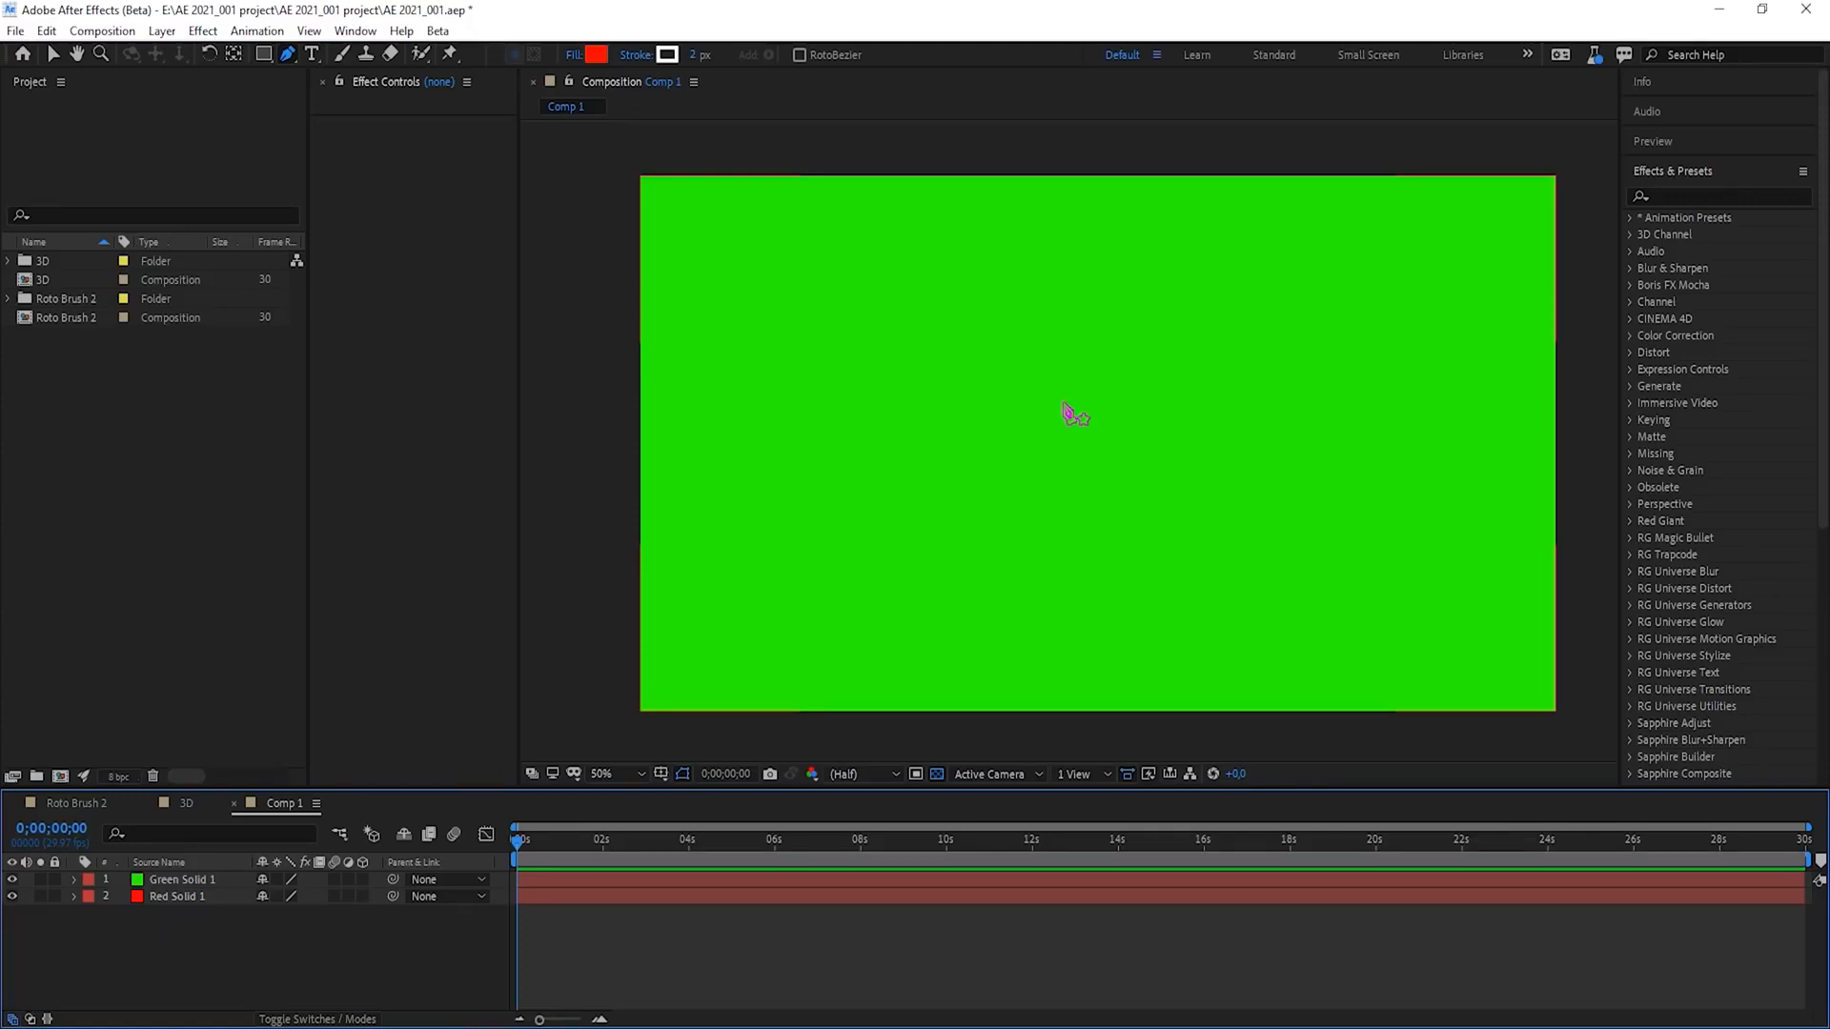
pyautogui.click(181, 881)
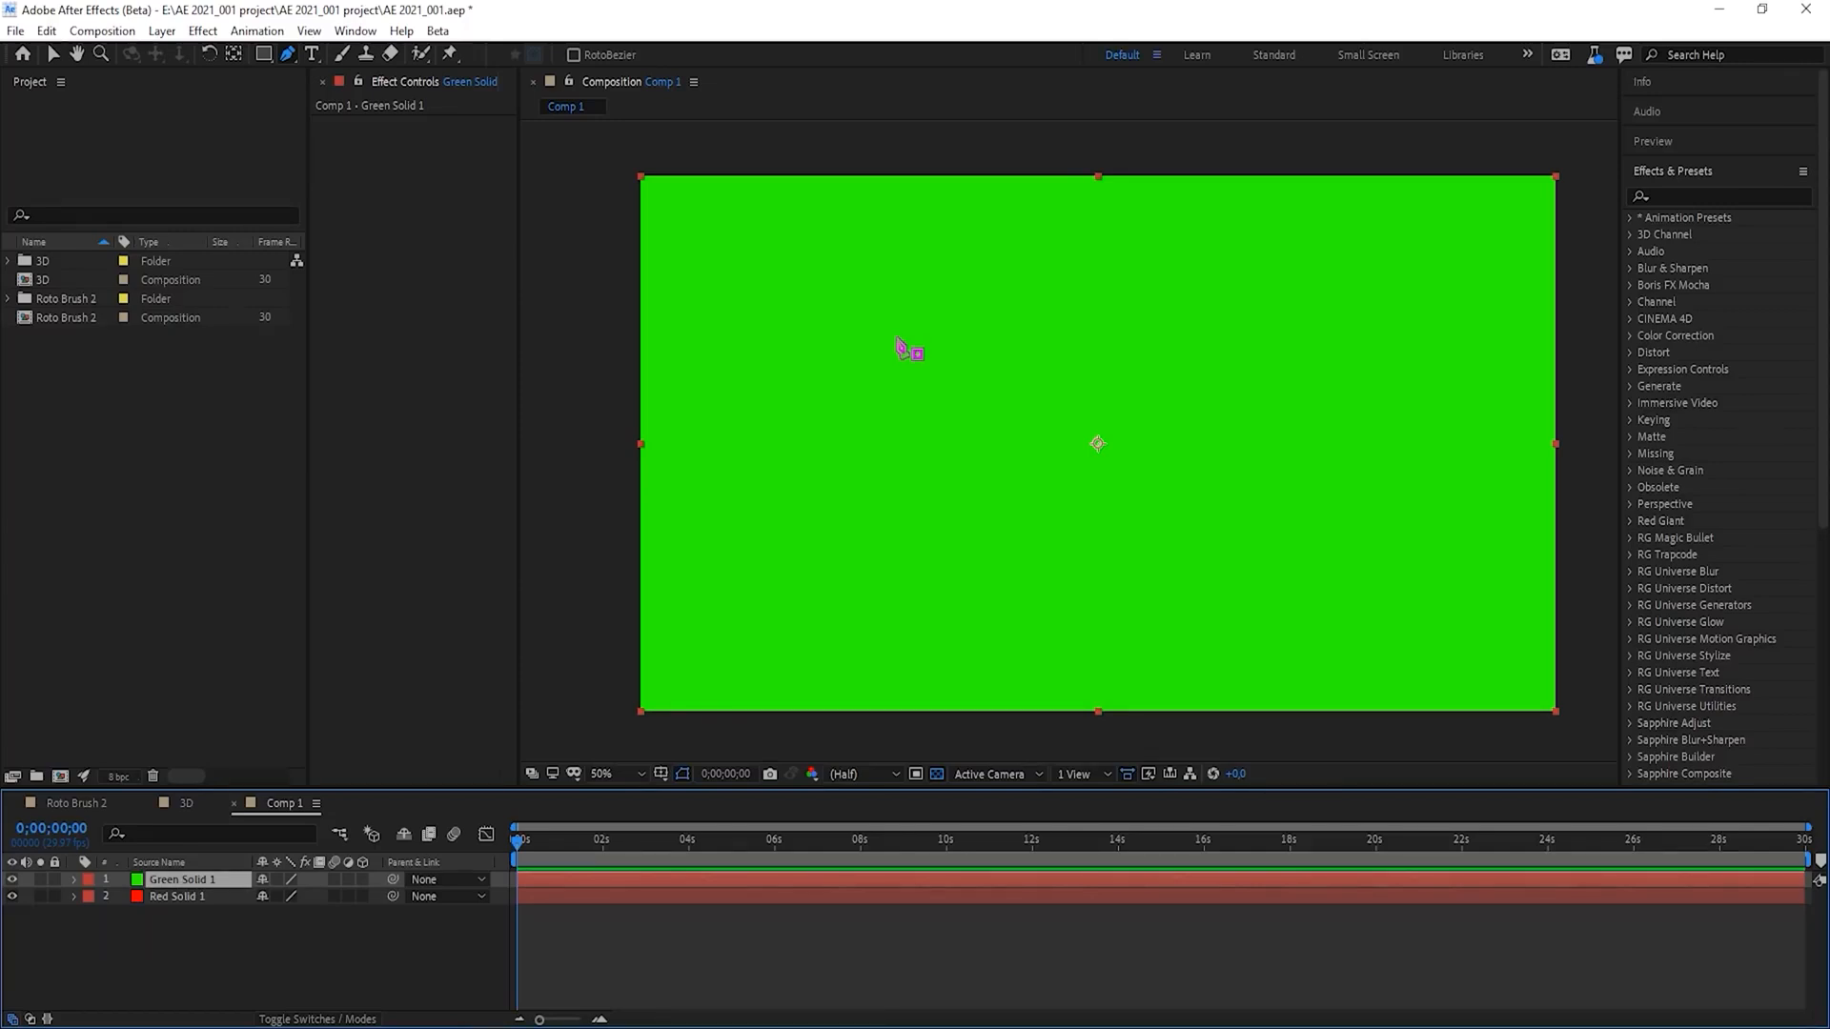
pyautogui.click(777, 947)
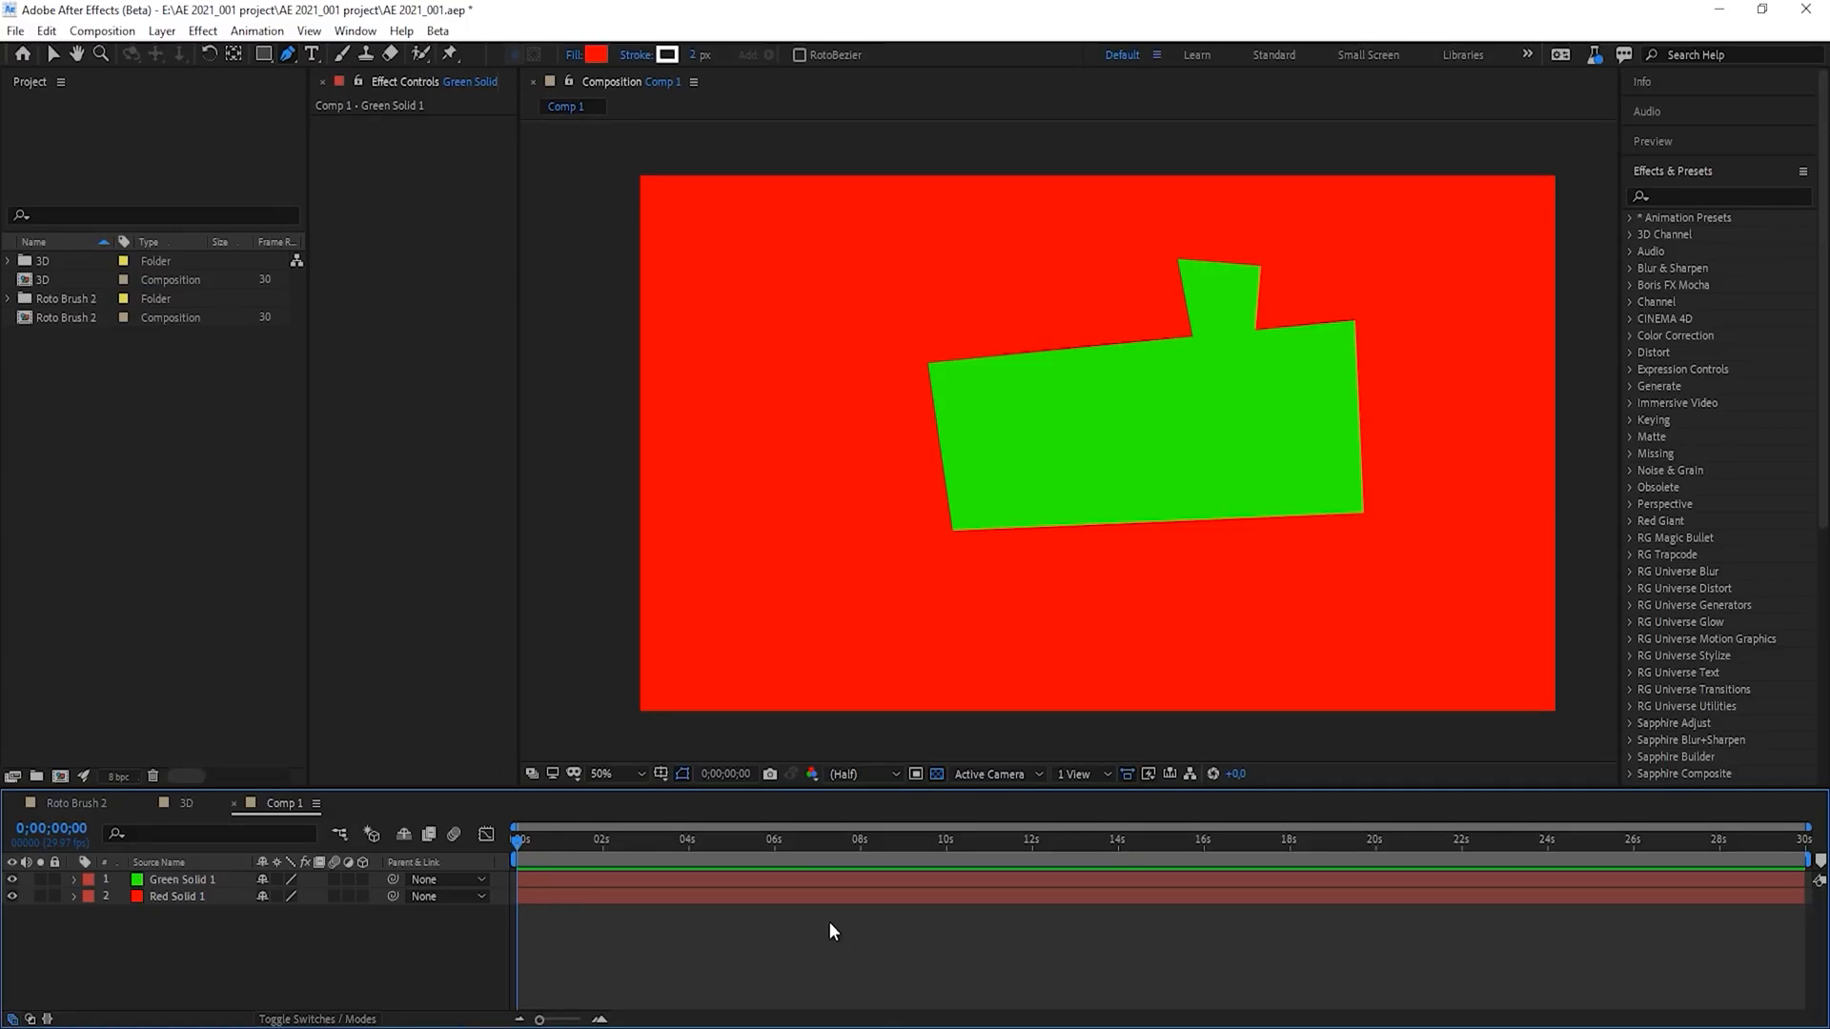
# - Open the 3D composition and view it at 25% and 50% magnification
pyautogui.doubleClick(26, 281)
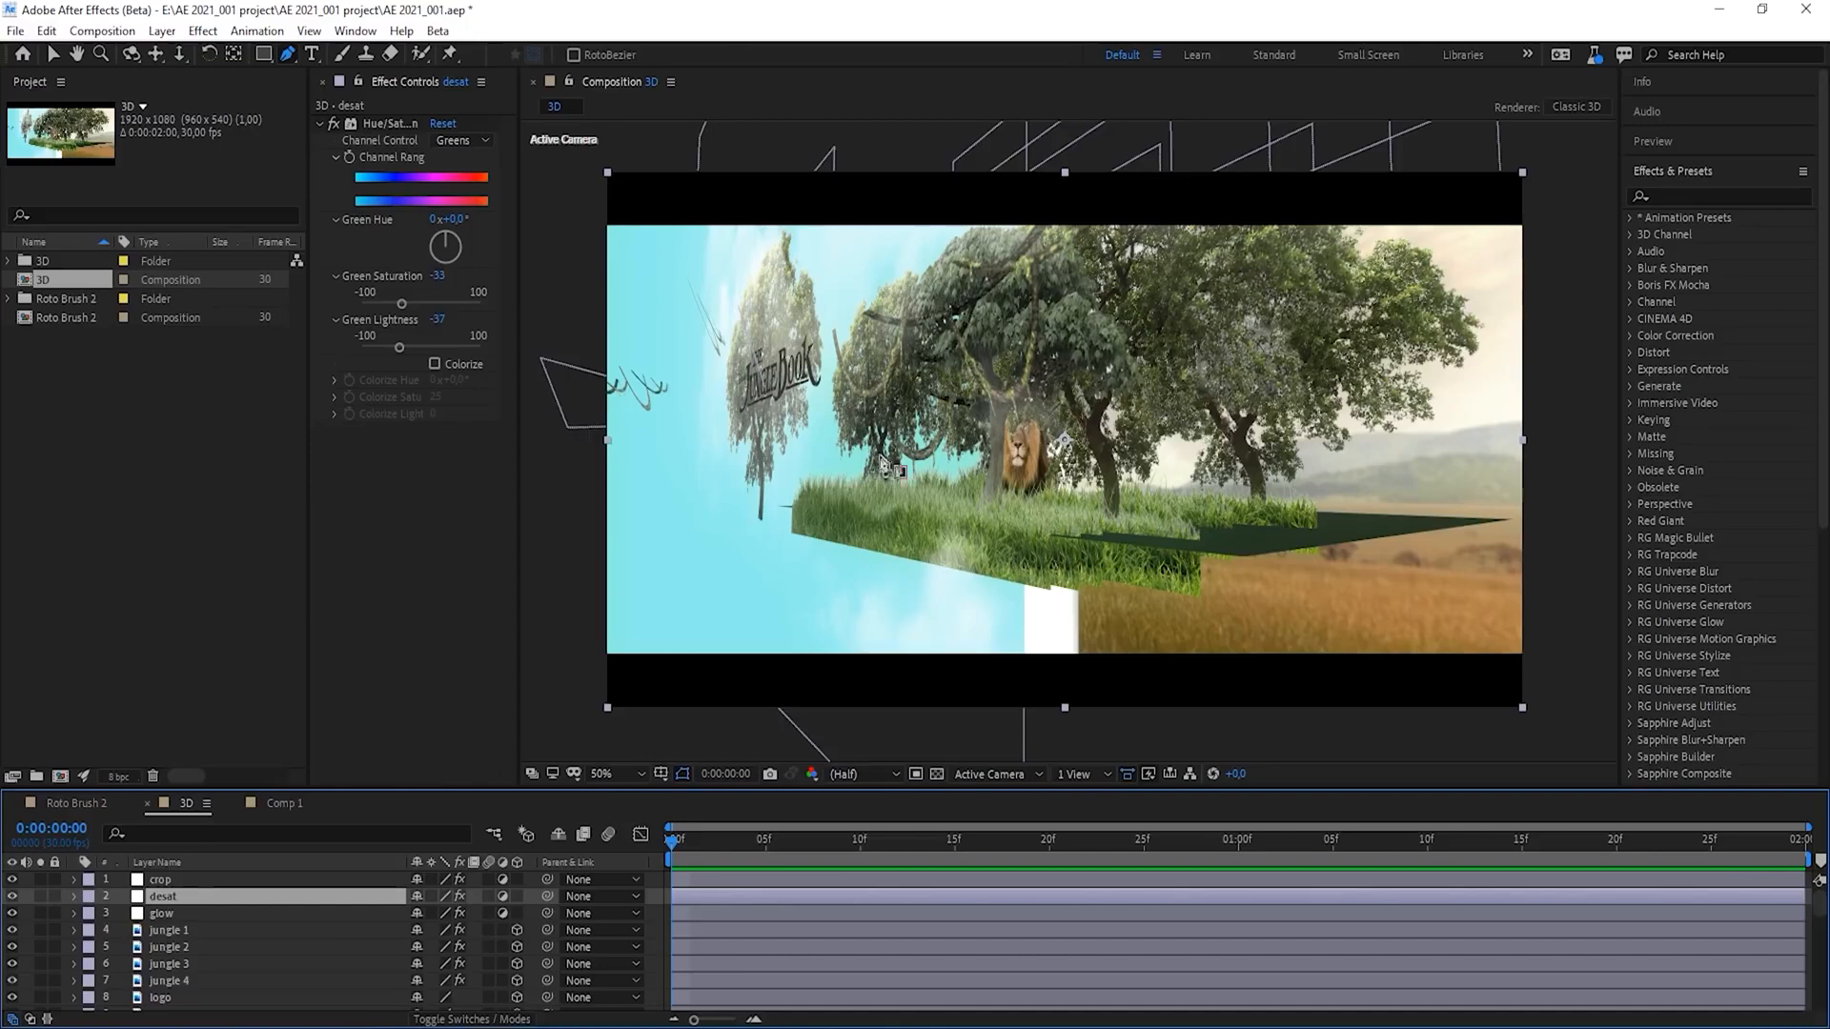
pyautogui.press(',')
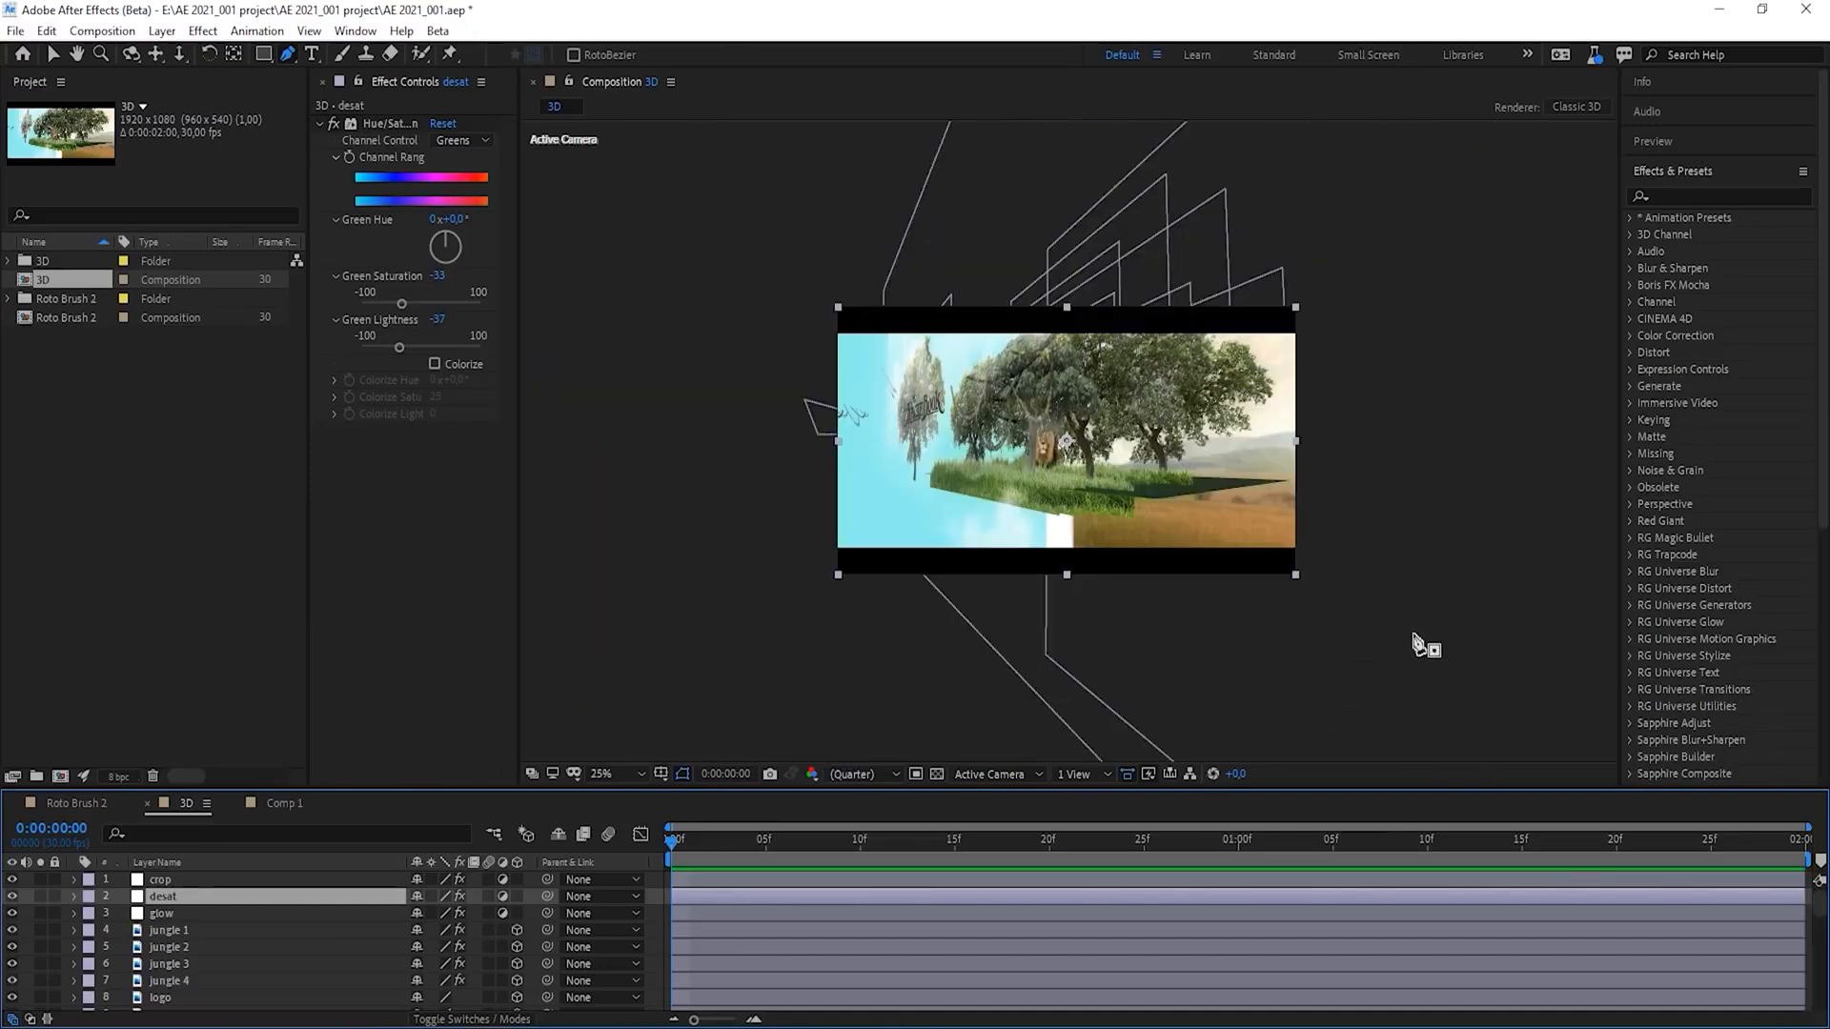
pyautogui.press('.')
pyautogui.press('.')
pyautogui.press(',')
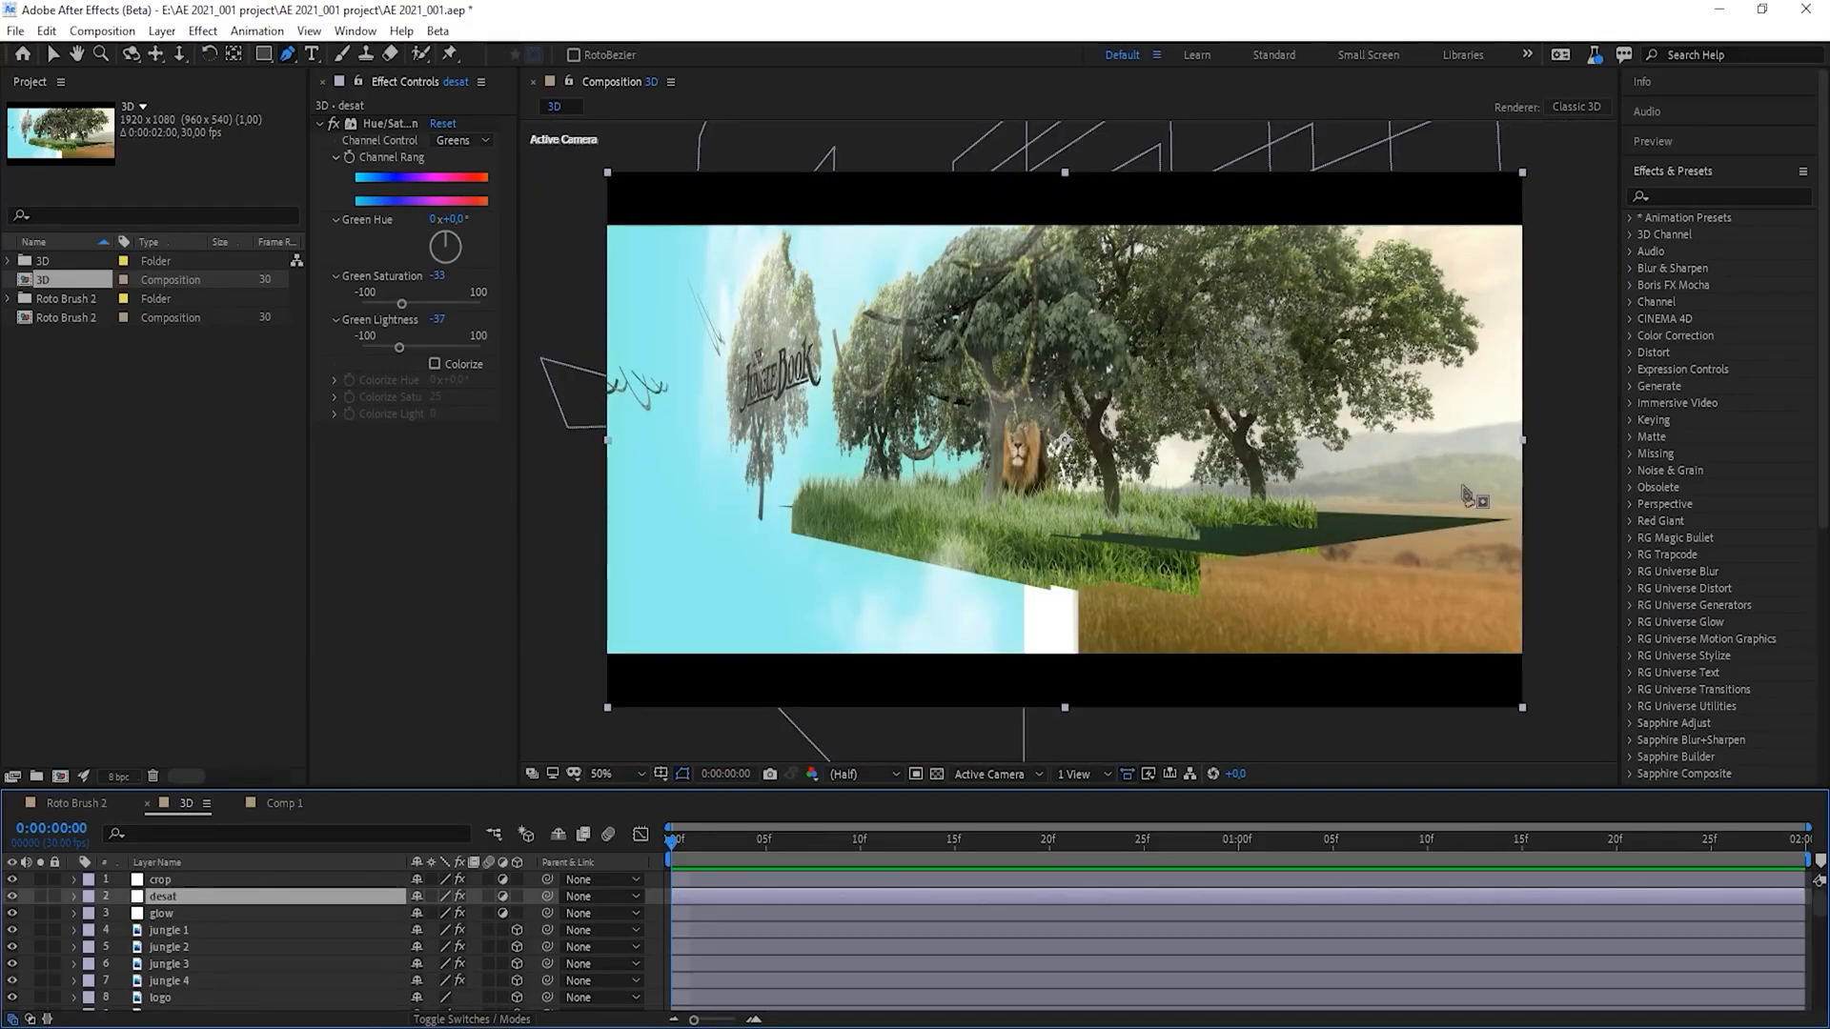
pyautogui.press(',')
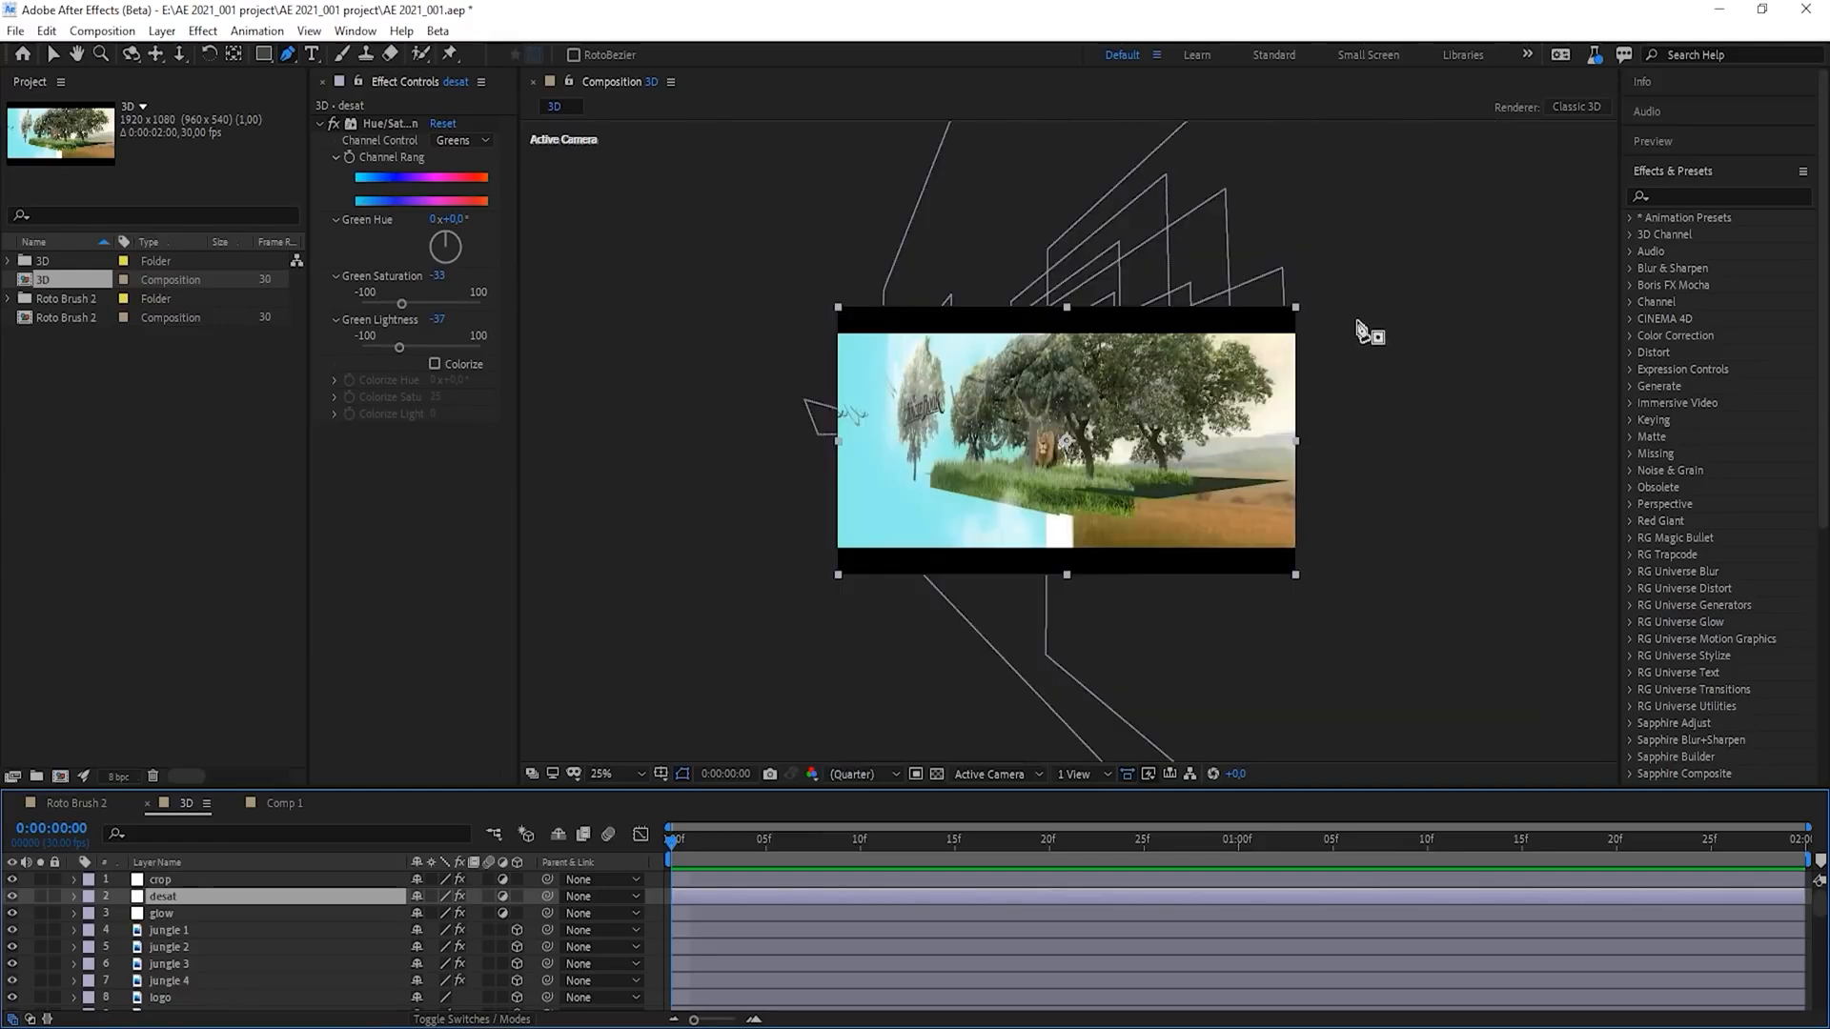
pyautogui.press('.')
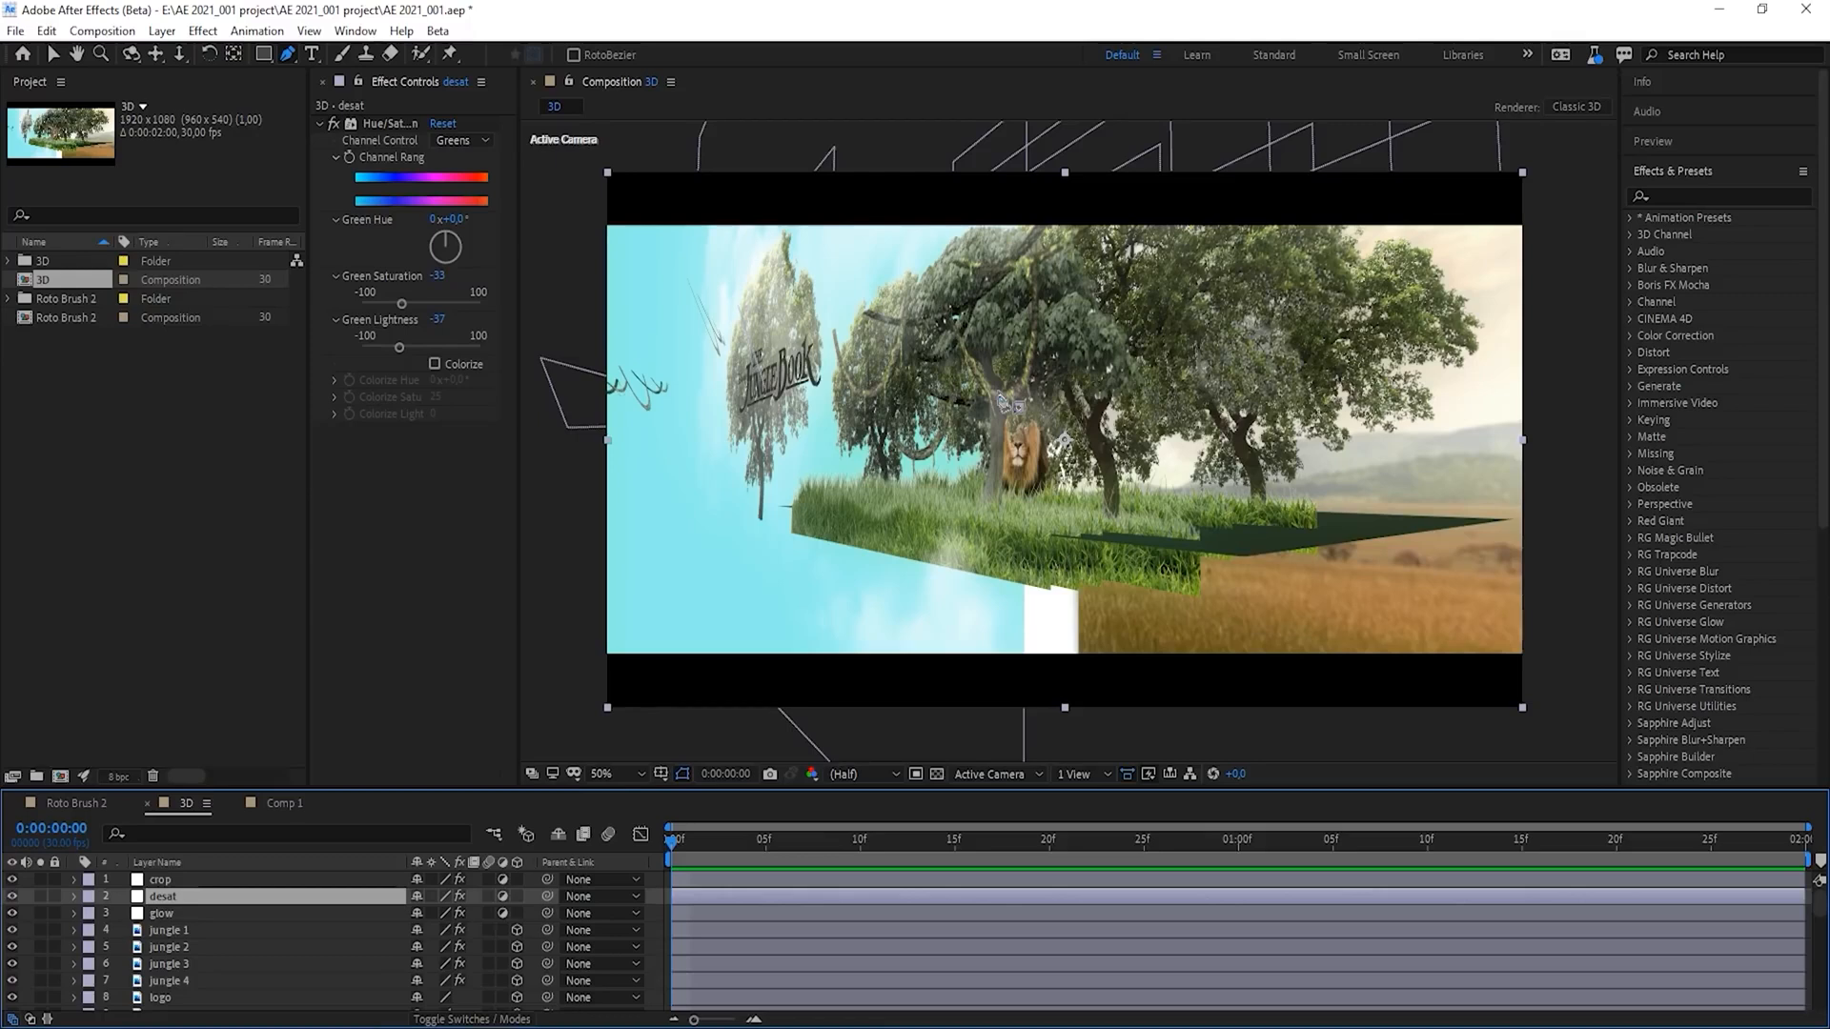
# - Reframe the 3D view with the camera tools so the lion and Jungle Book logo face forward and fill the frame
pyautogui.press('c')
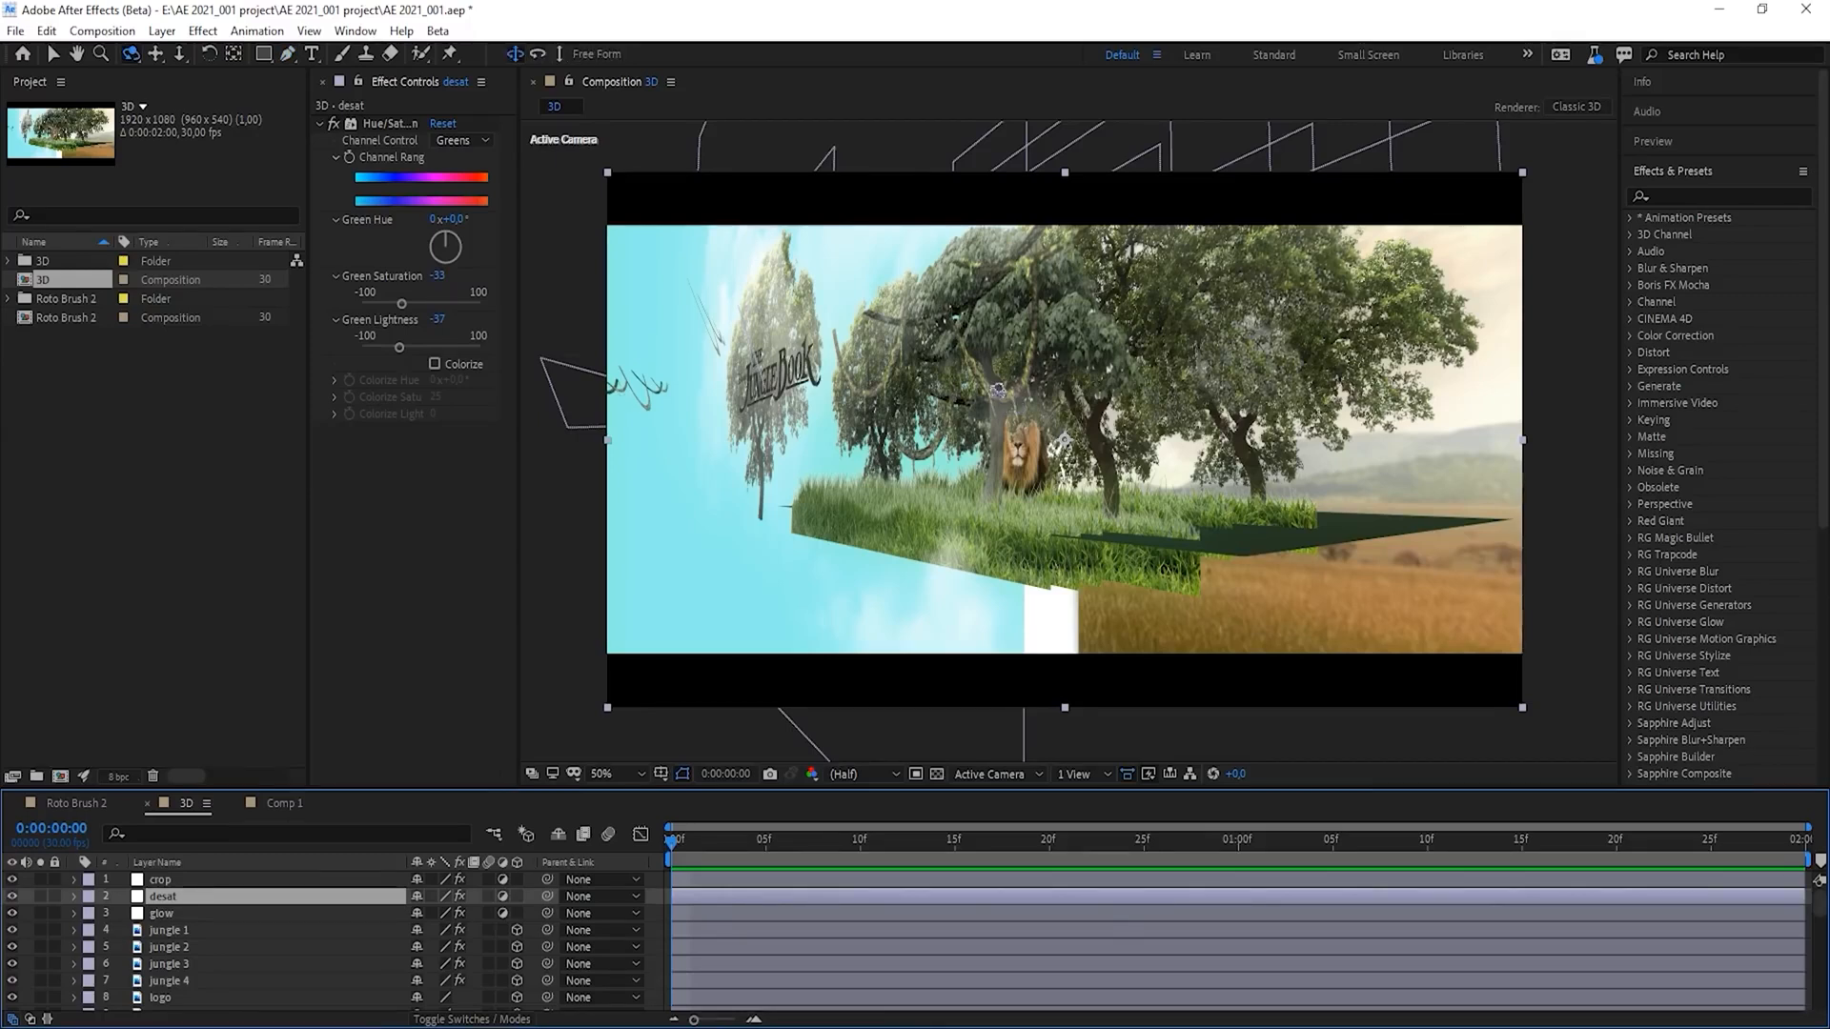
pyautogui.moveTo(996, 389); pyautogui.dragTo(1104, 469)
pyautogui.press('c')
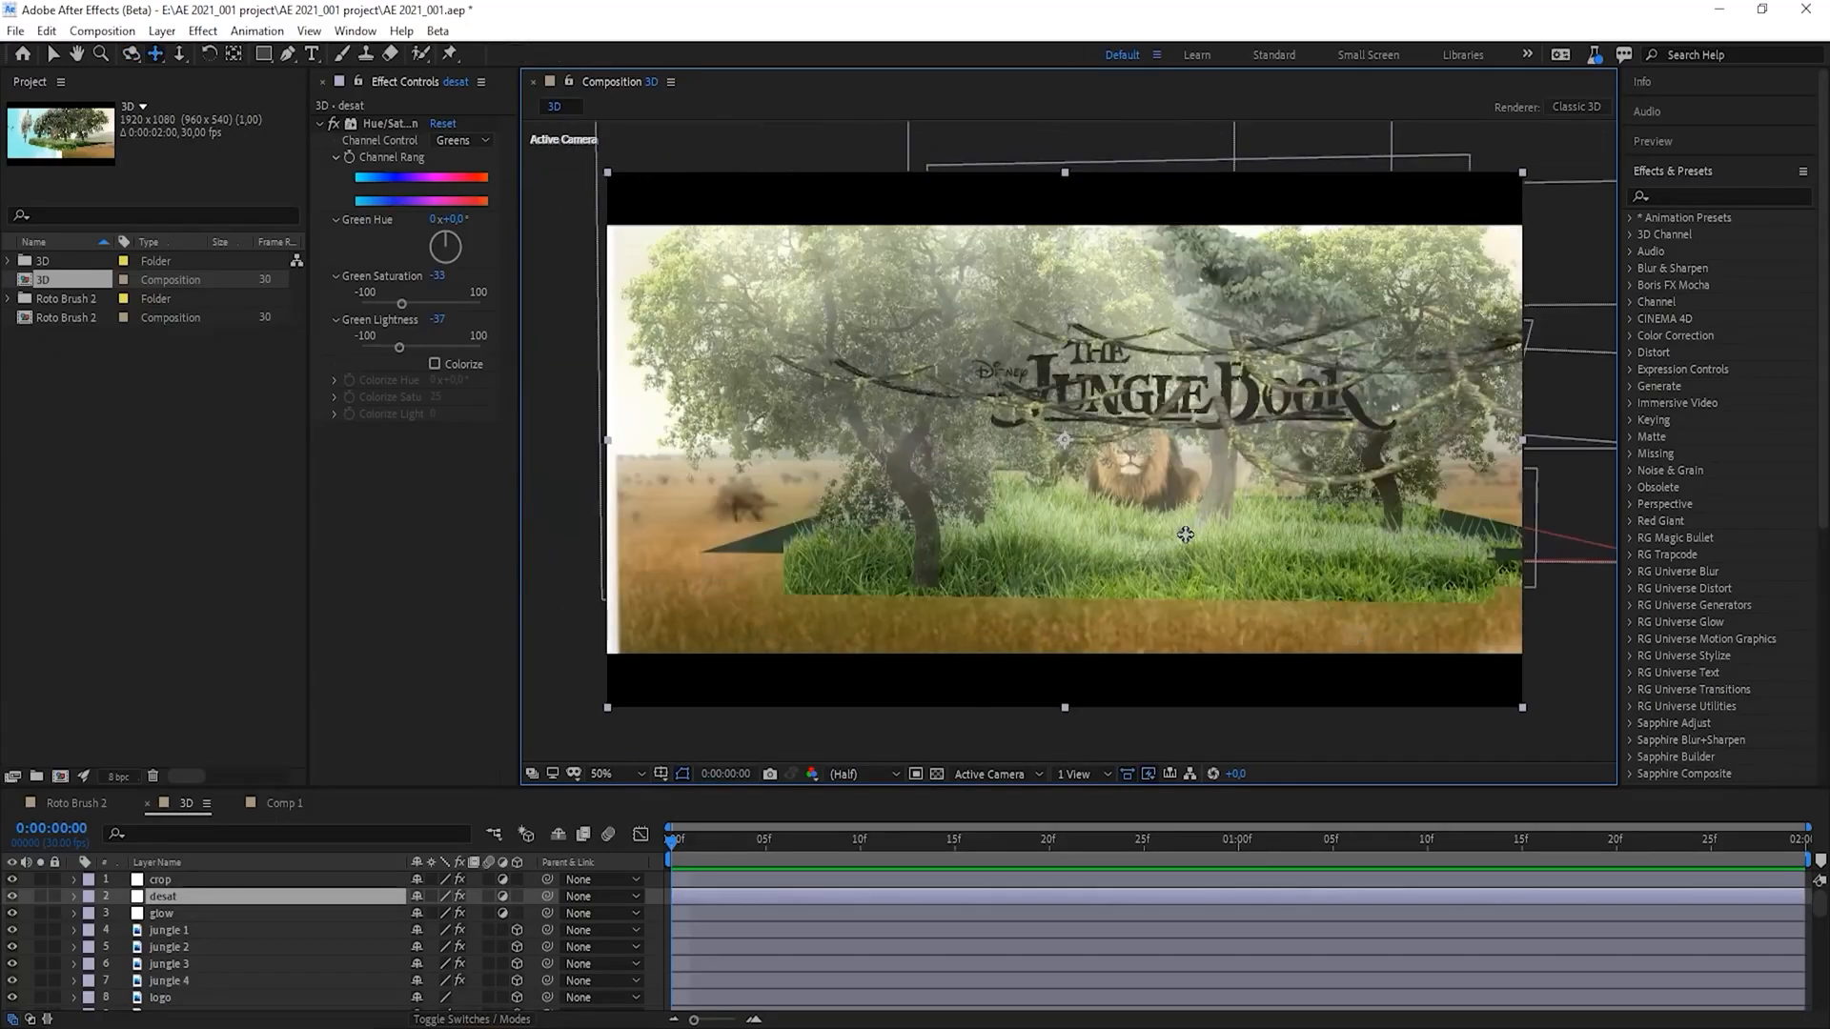
pyautogui.moveTo(1187, 535); pyautogui.dragTo(1179, 528)
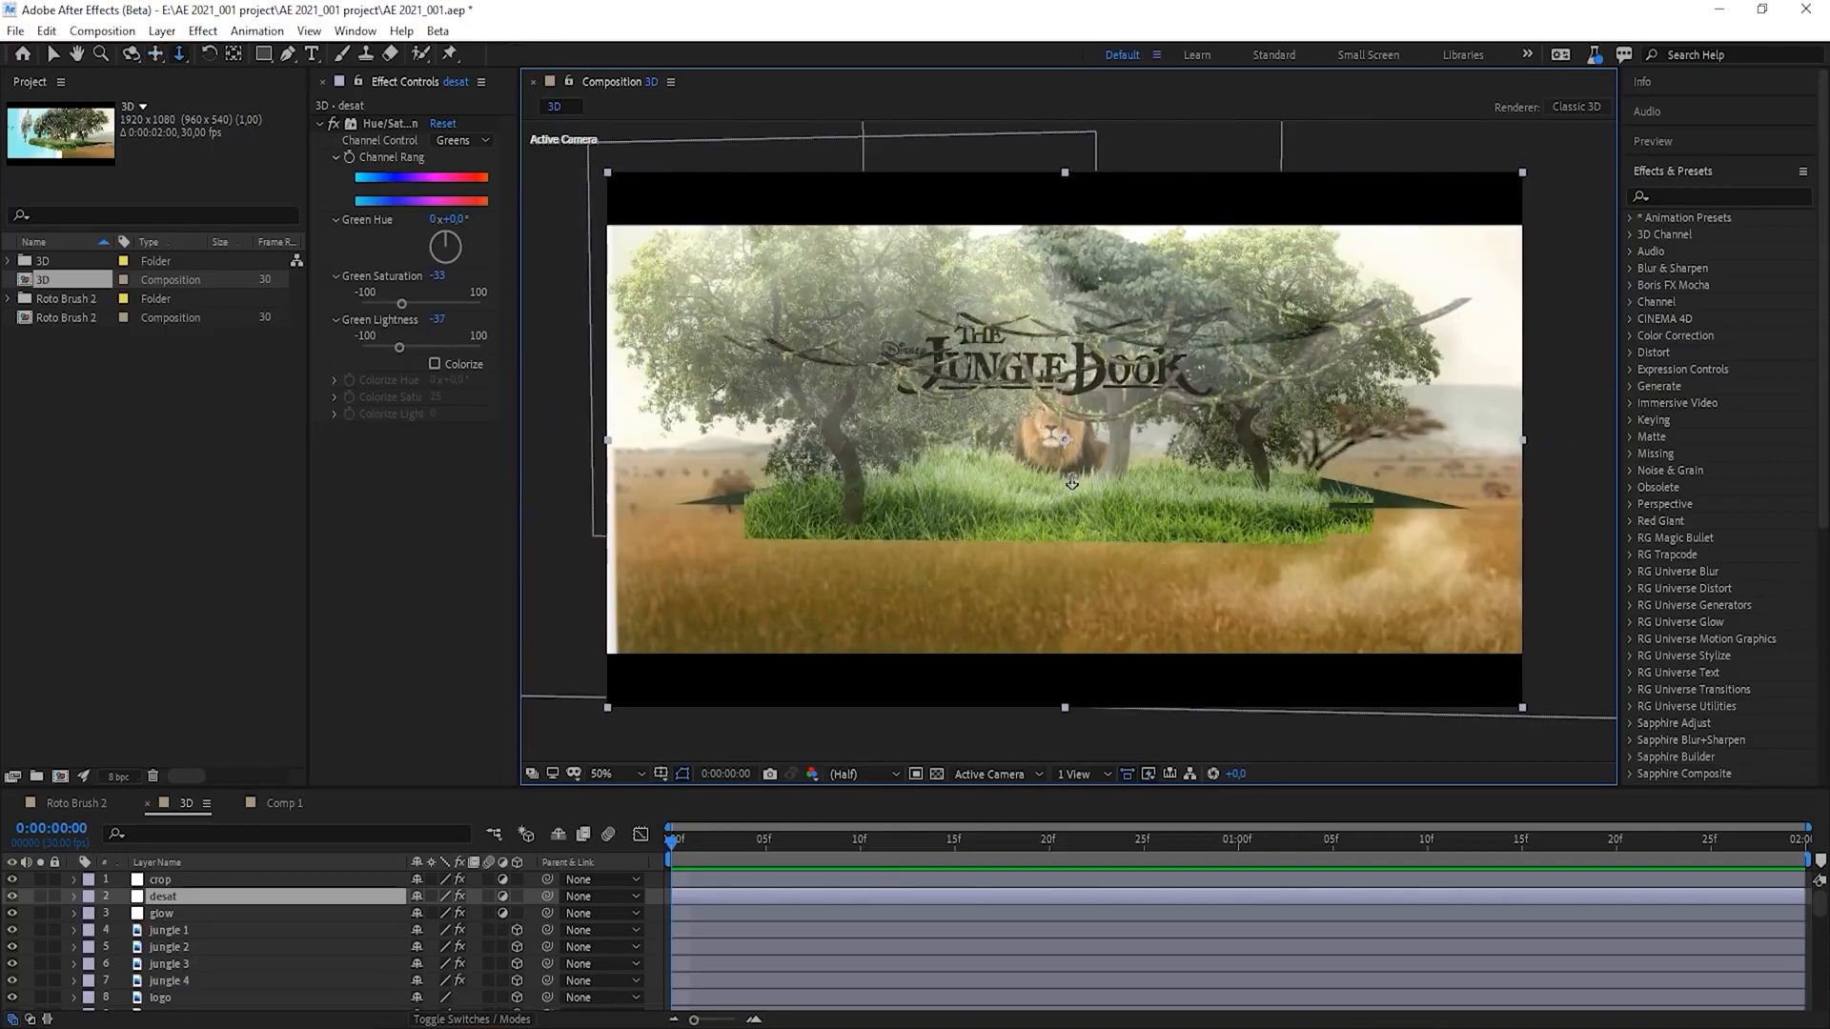
pyautogui.moveTo(1071, 482); pyautogui.dragTo(1069, 425)
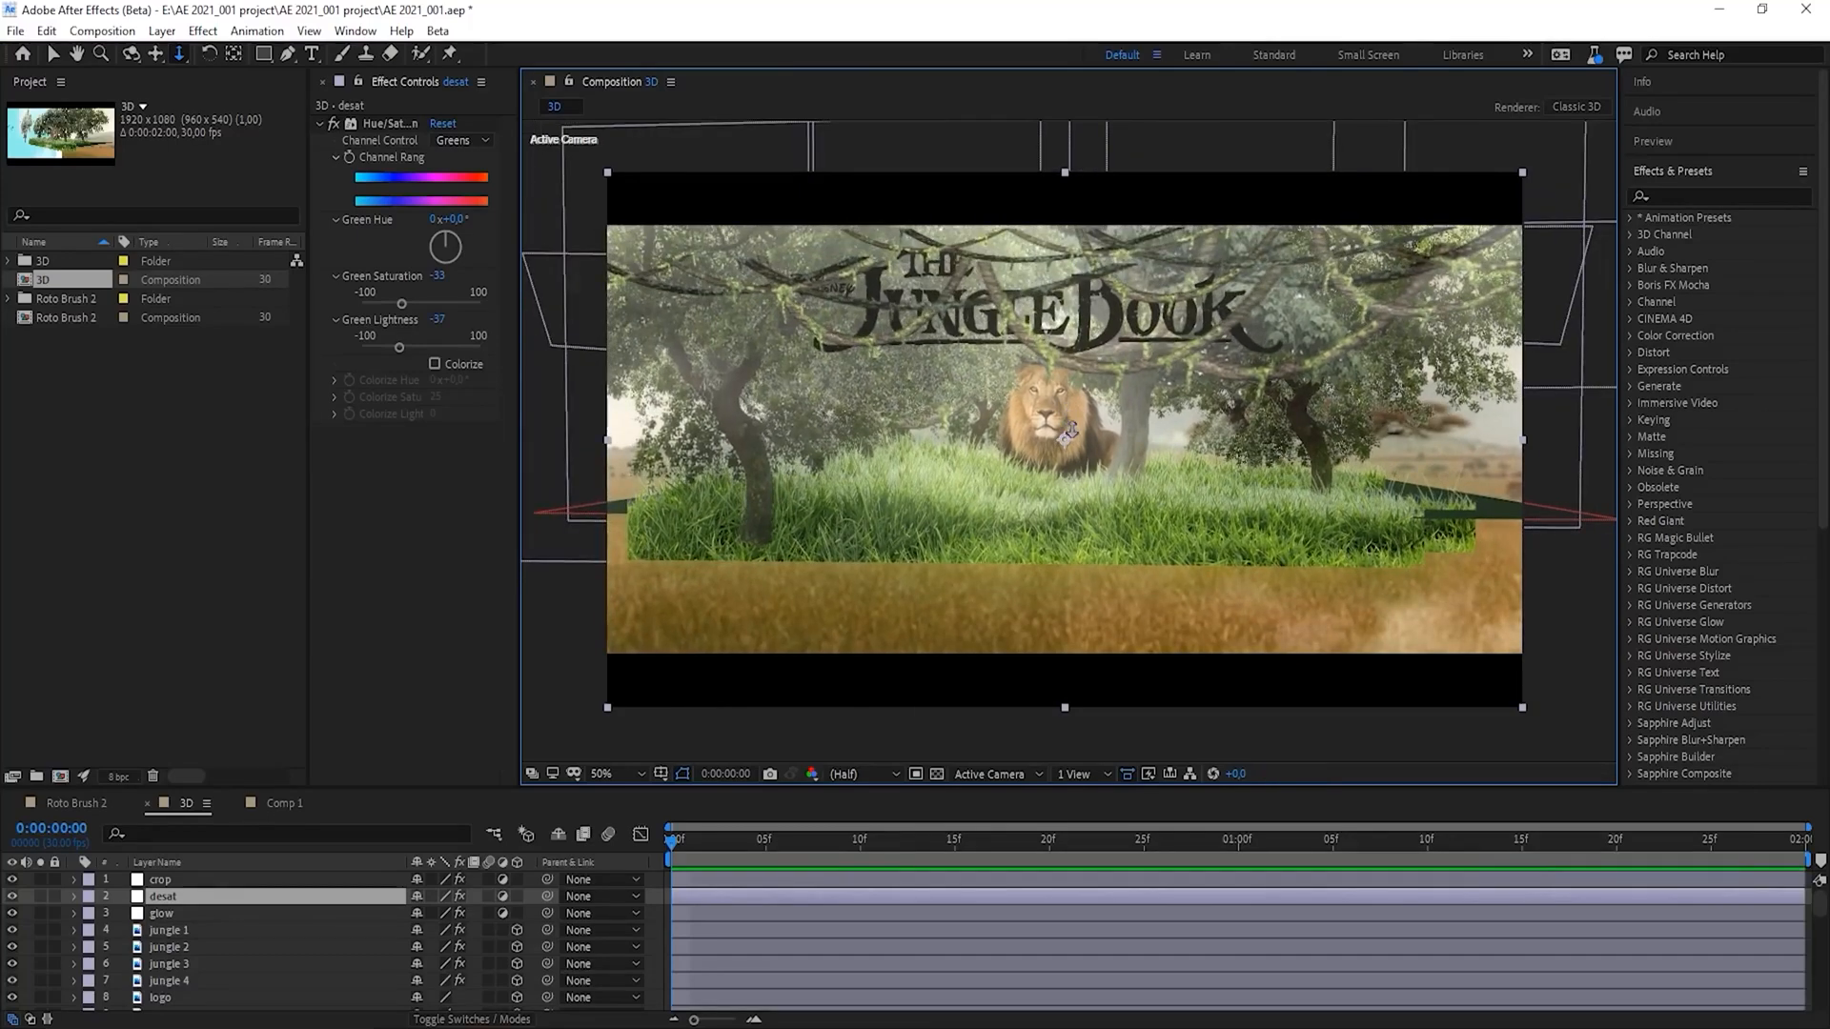
pyautogui.press('c')
pyautogui.press('c')
pyautogui.moveTo(1087, 424); pyautogui.dragTo(1061, 477)
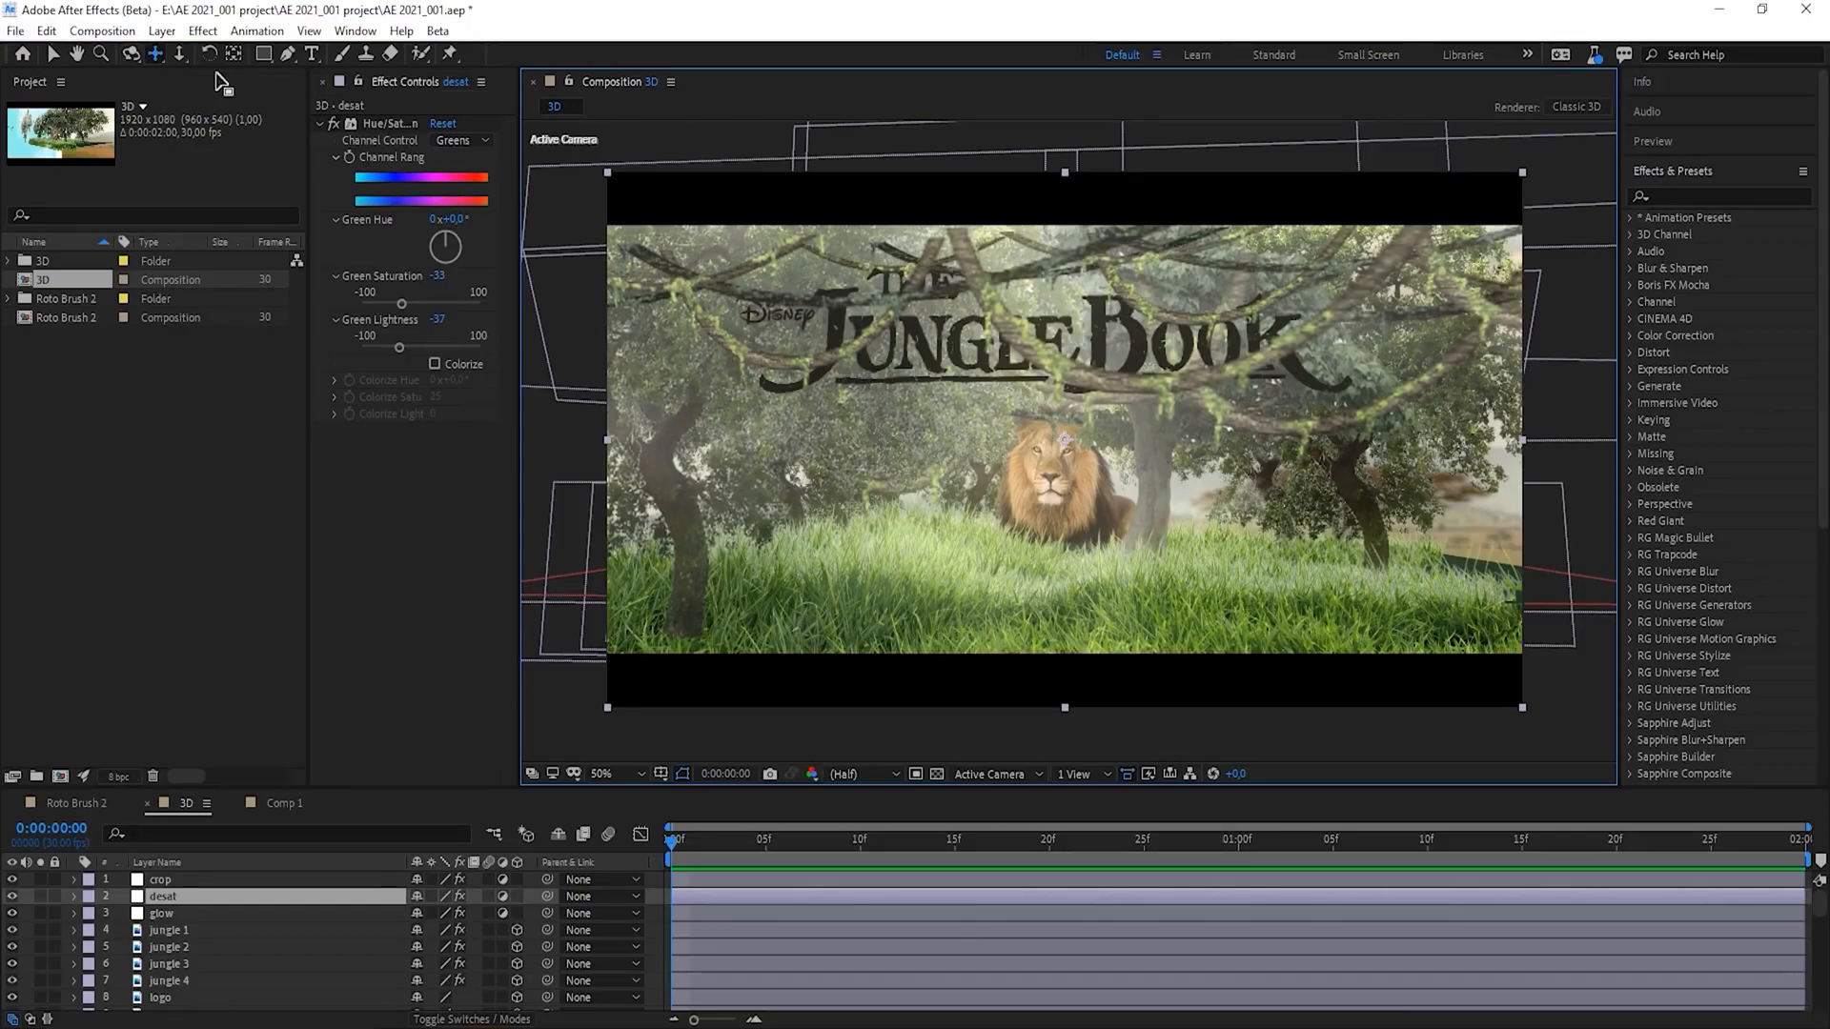
pyautogui.click(155, 55)
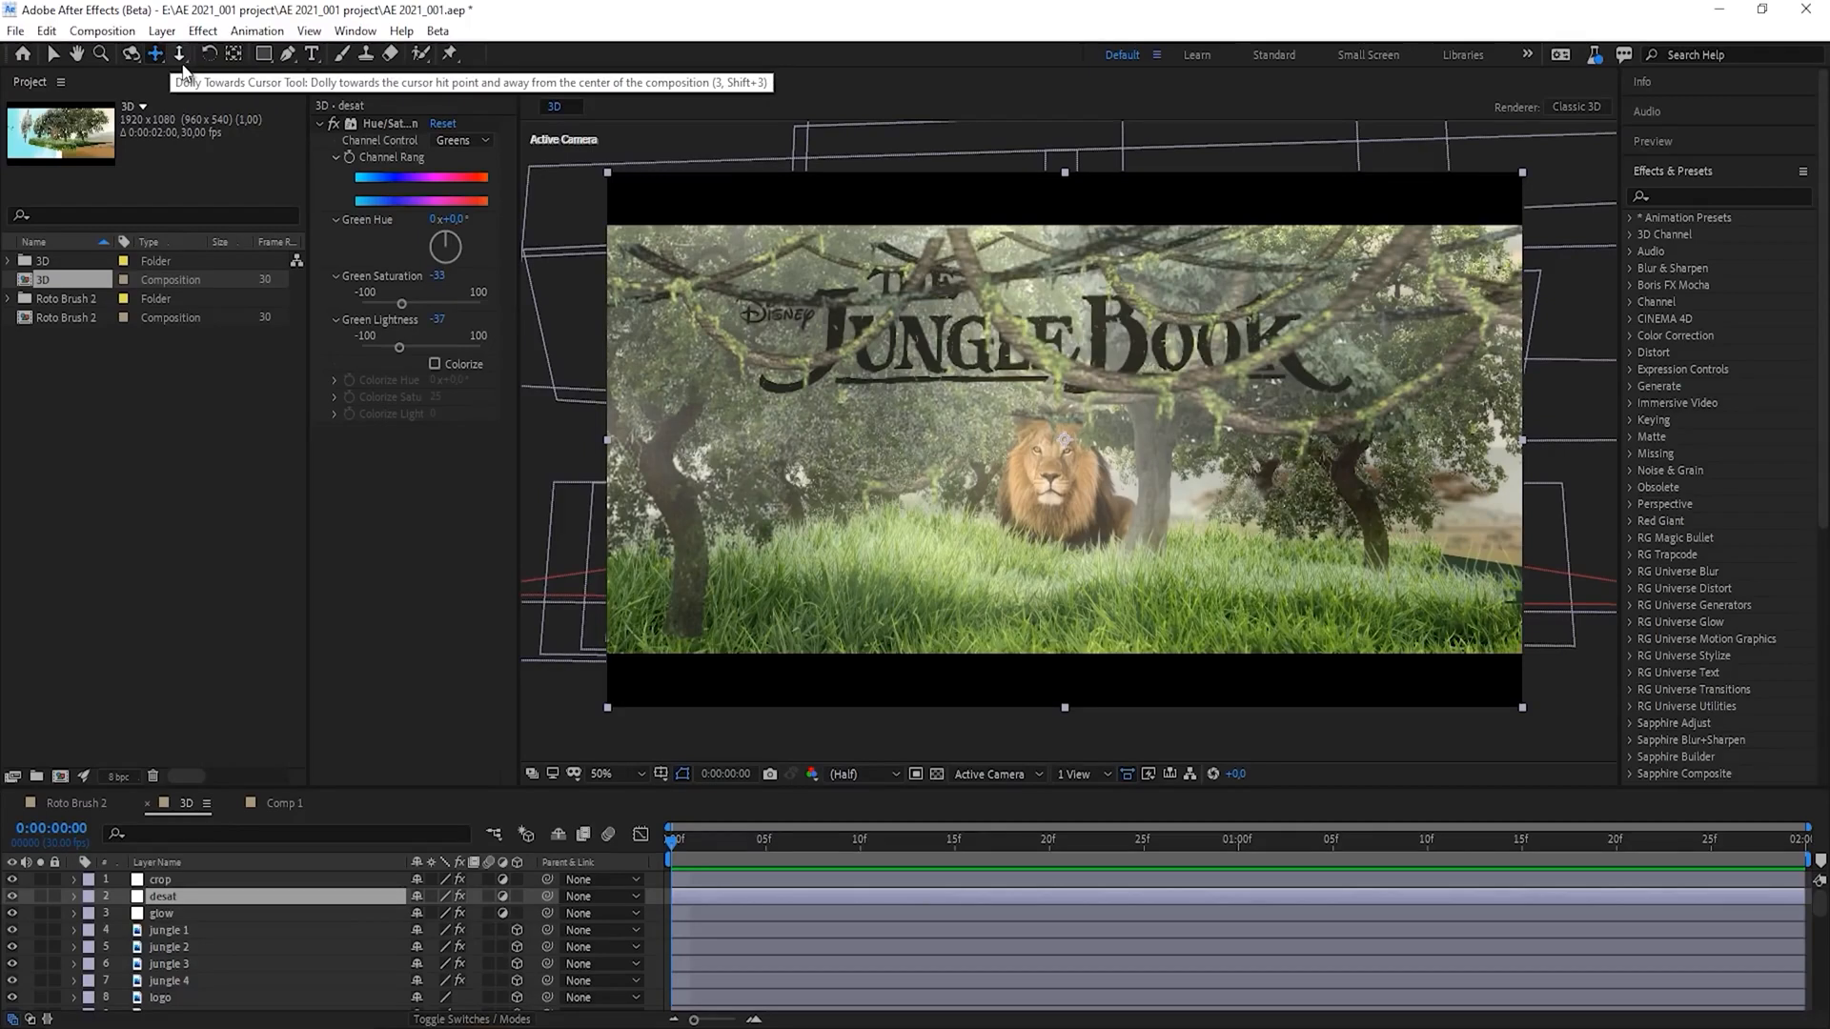
pyautogui.click(128, 55)
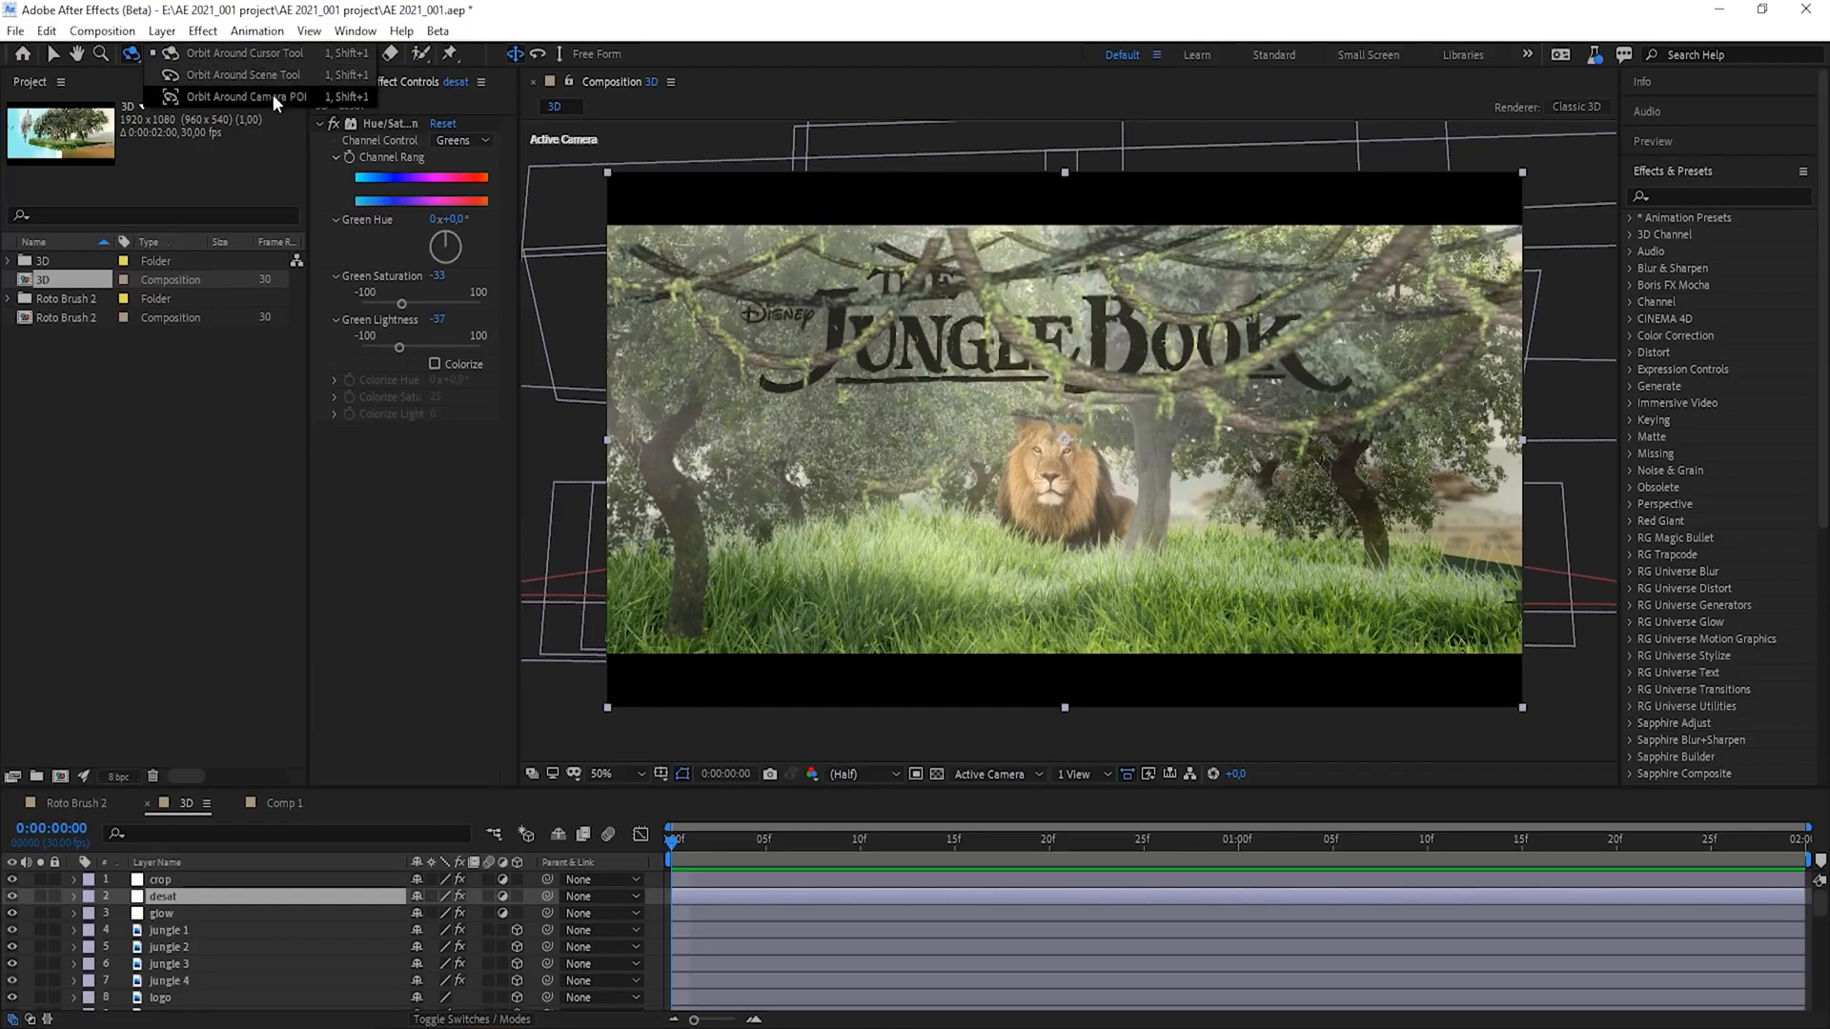
pyautogui.click(130, 56)
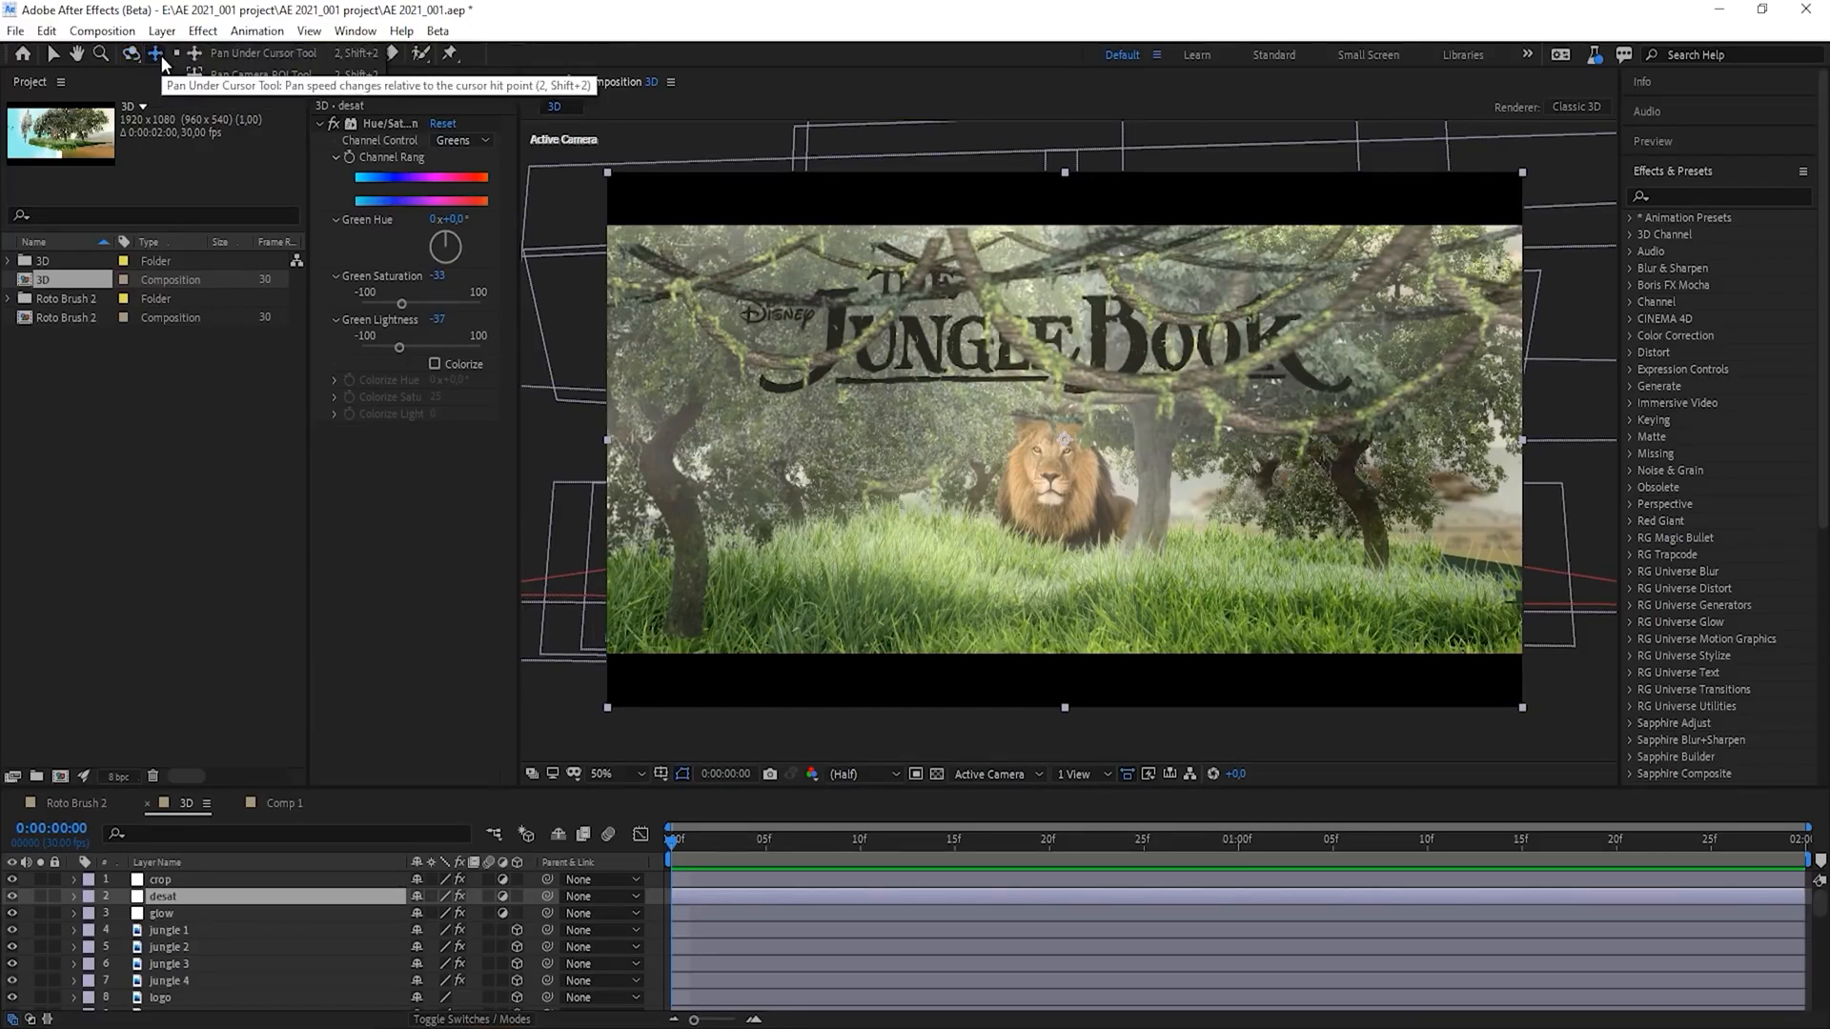
pyautogui.click(179, 55)
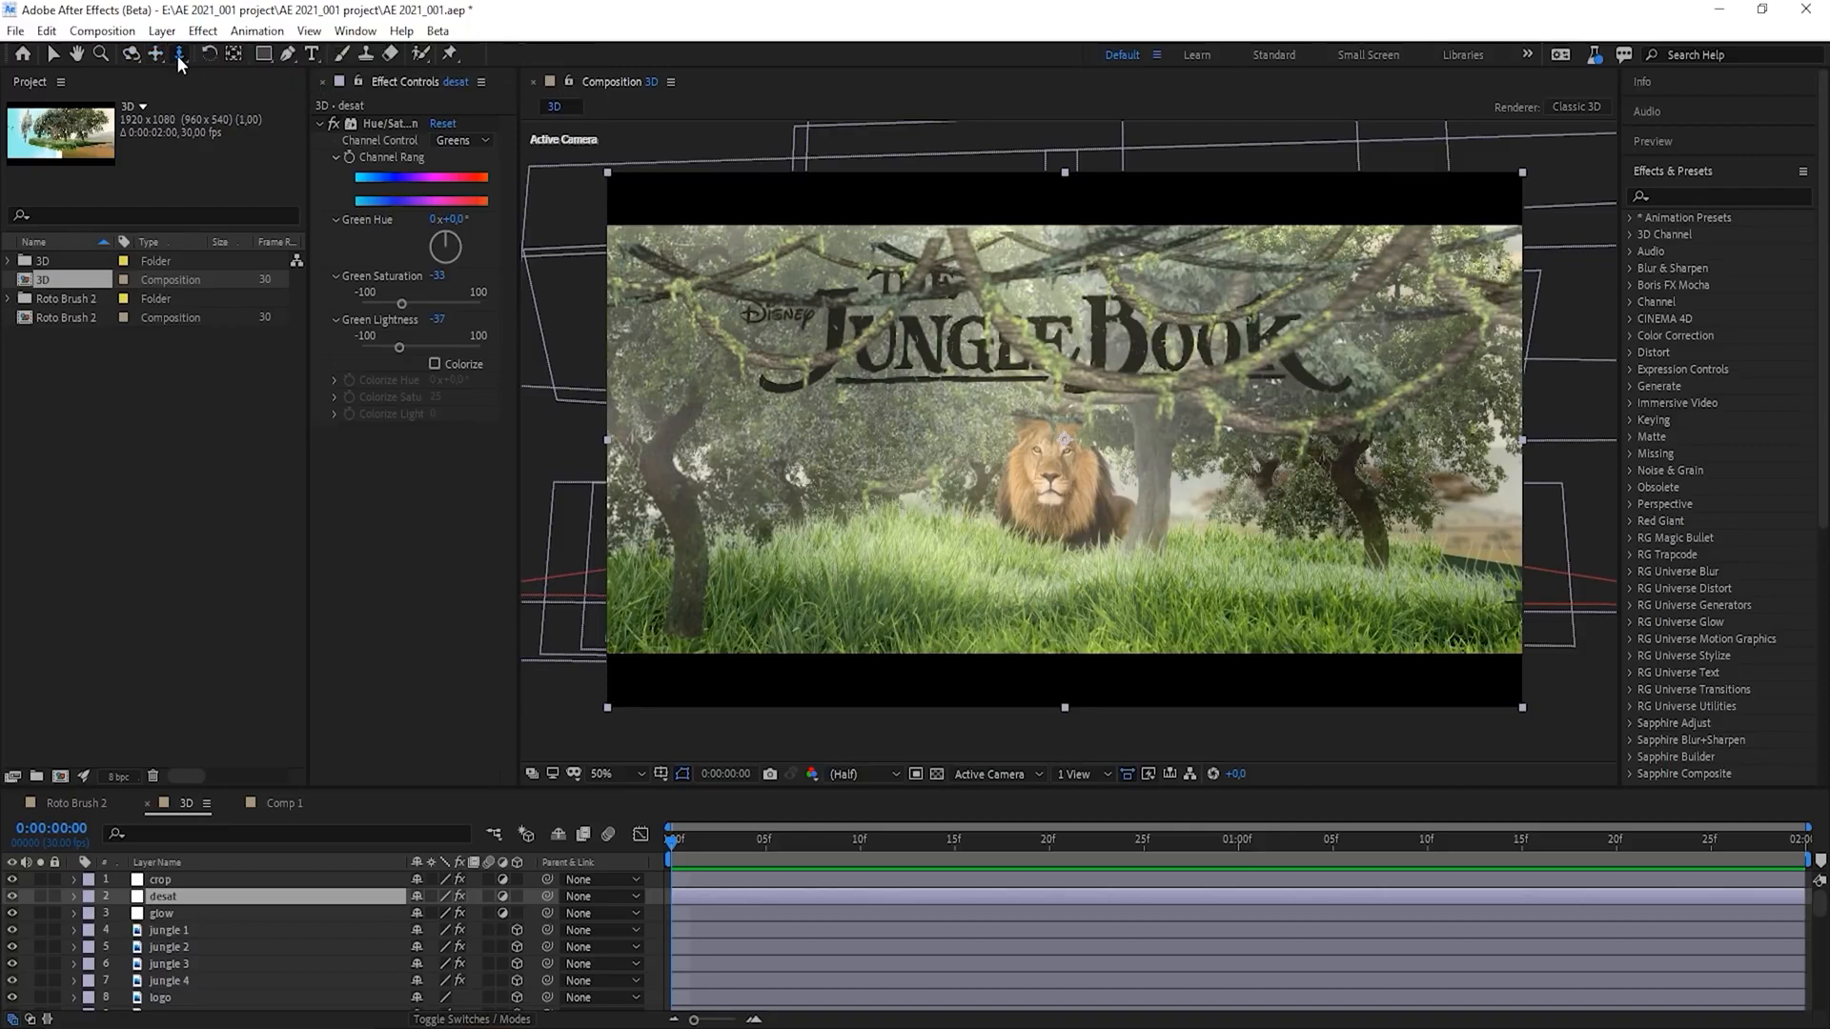
# - Dolly the 3D view away from the lion and back in with the Dolly Towards Cursor Tool
pyautogui.click(179, 50)
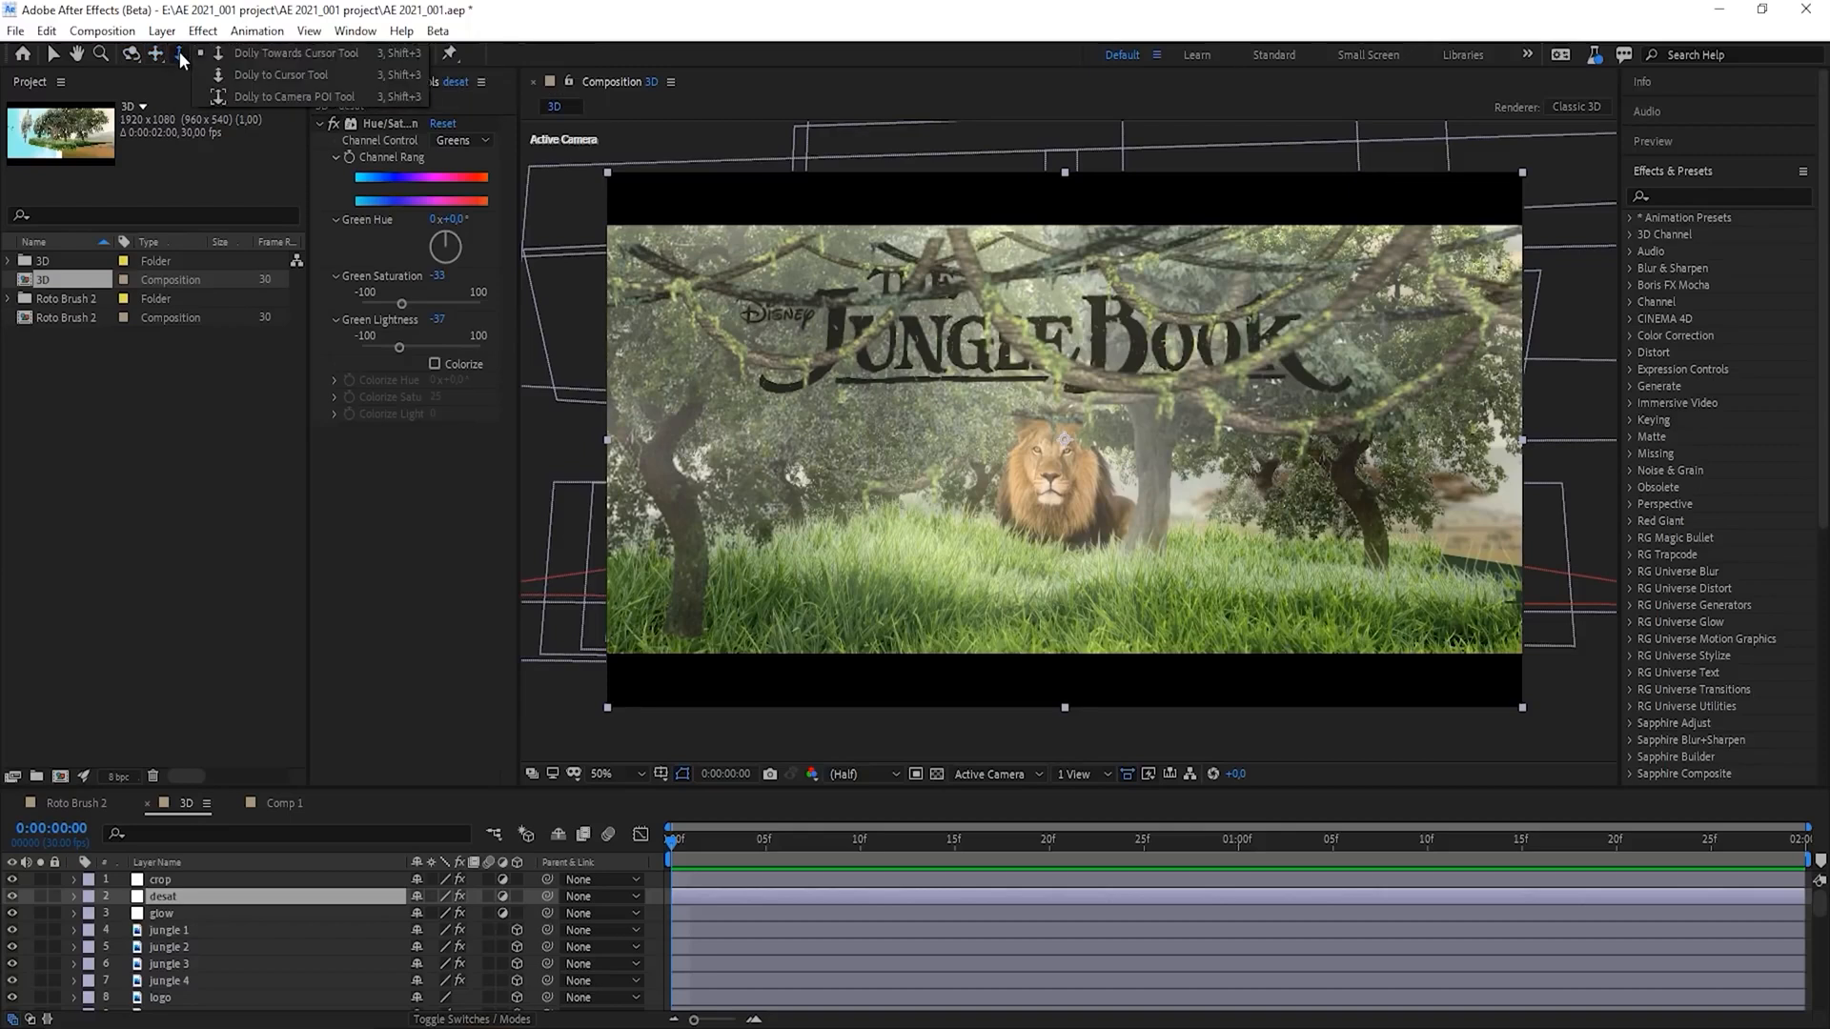
pyautogui.click(227, 52)
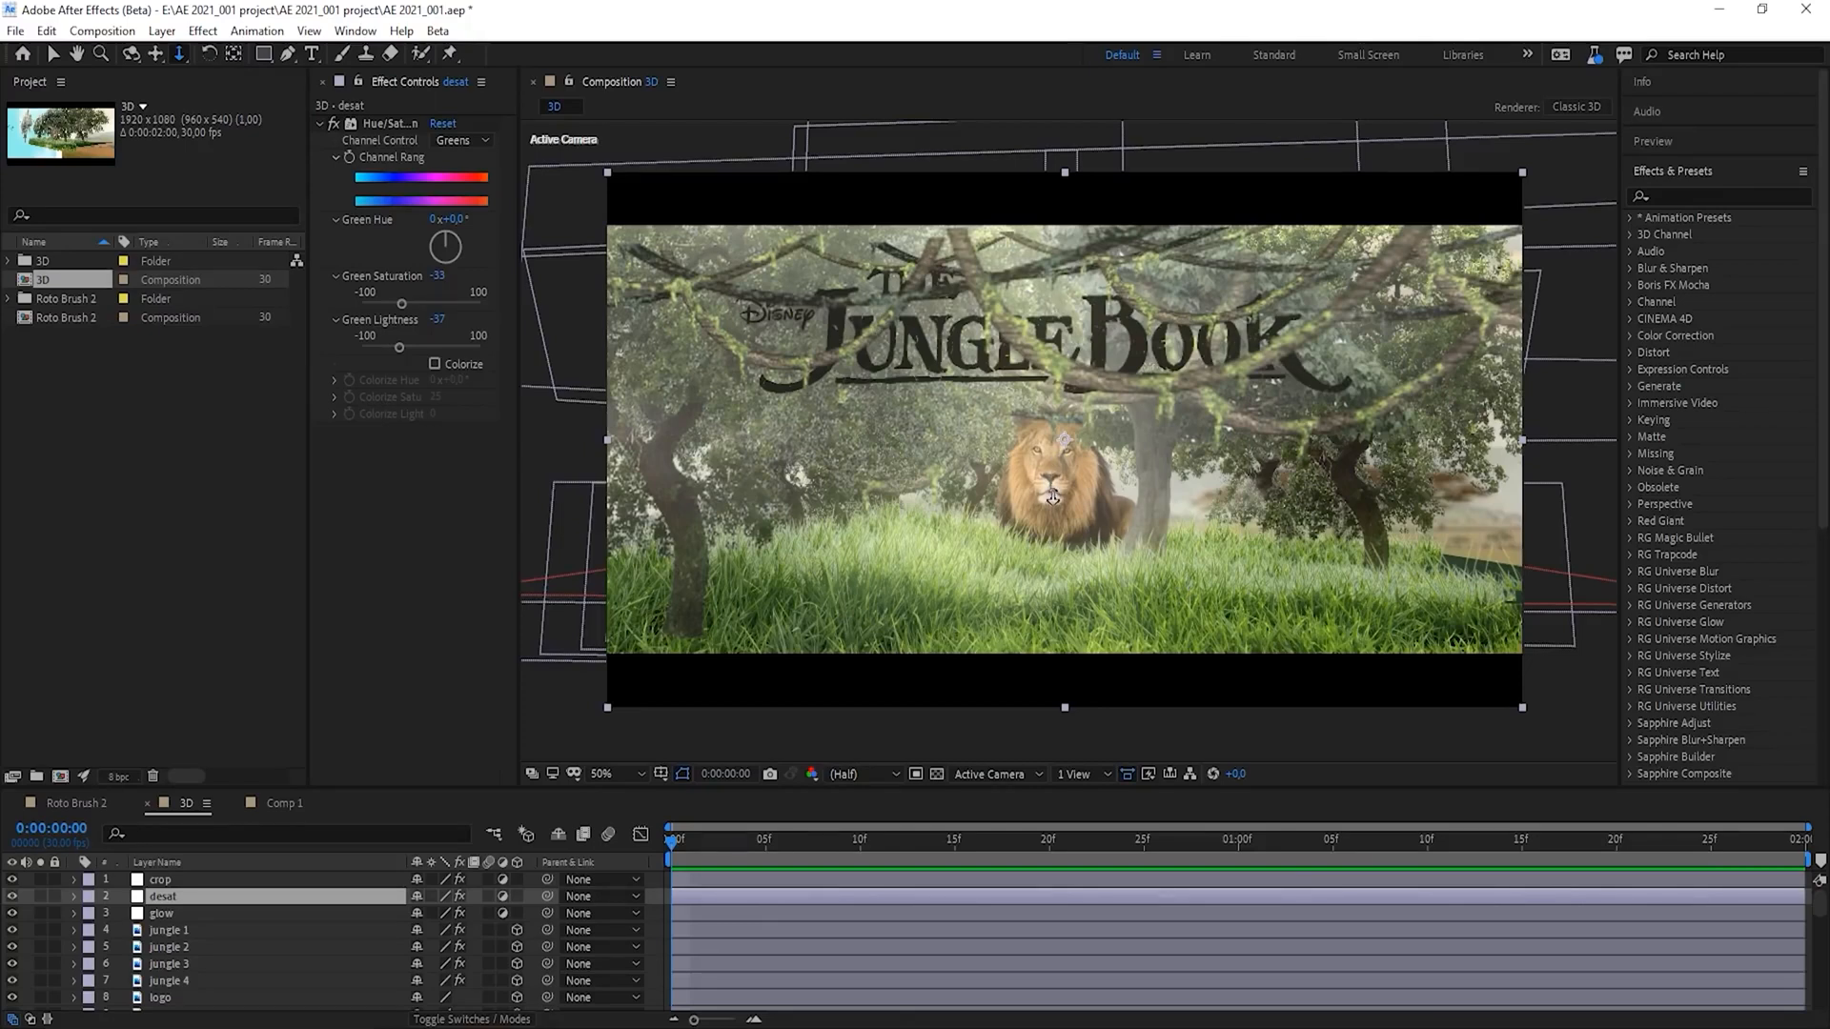
pyautogui.moveTo(1053, 496); pyautogui.dragTo(1034, 350)
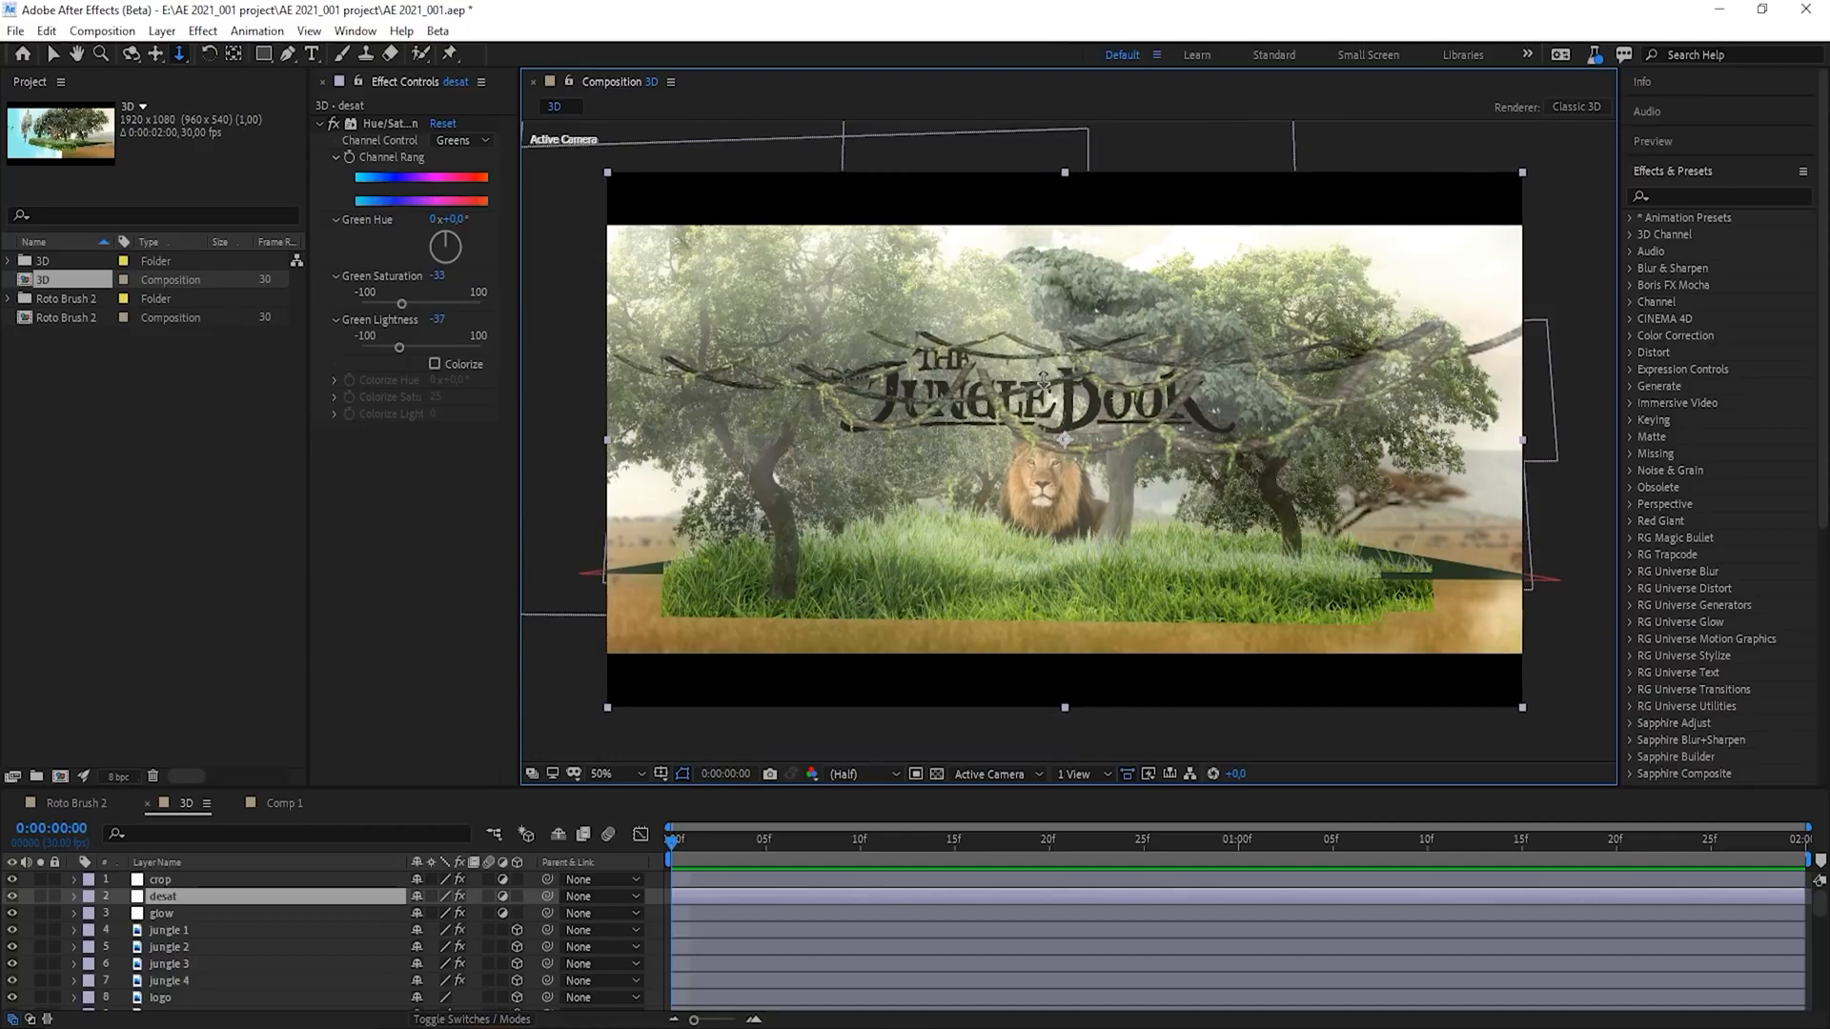
pyautogui.moveTo(1043, 403); pyautogui.dragTo(1042, 290)
pyautogui.moveTo(1042, 281); pyautogui.dragTo(1061, 390)
pyautogui.moveTo(1339, 549)
pyautogui.mouseDown()
pyautogui.moveTo(1340, 400)
pyautogui.moveTo(1340, 553)
pyautogui.mouseUp()
# - Orbit the 3D view around the lion with the Orbit Around Cursor Tool
pyautogui.click(131, 56)
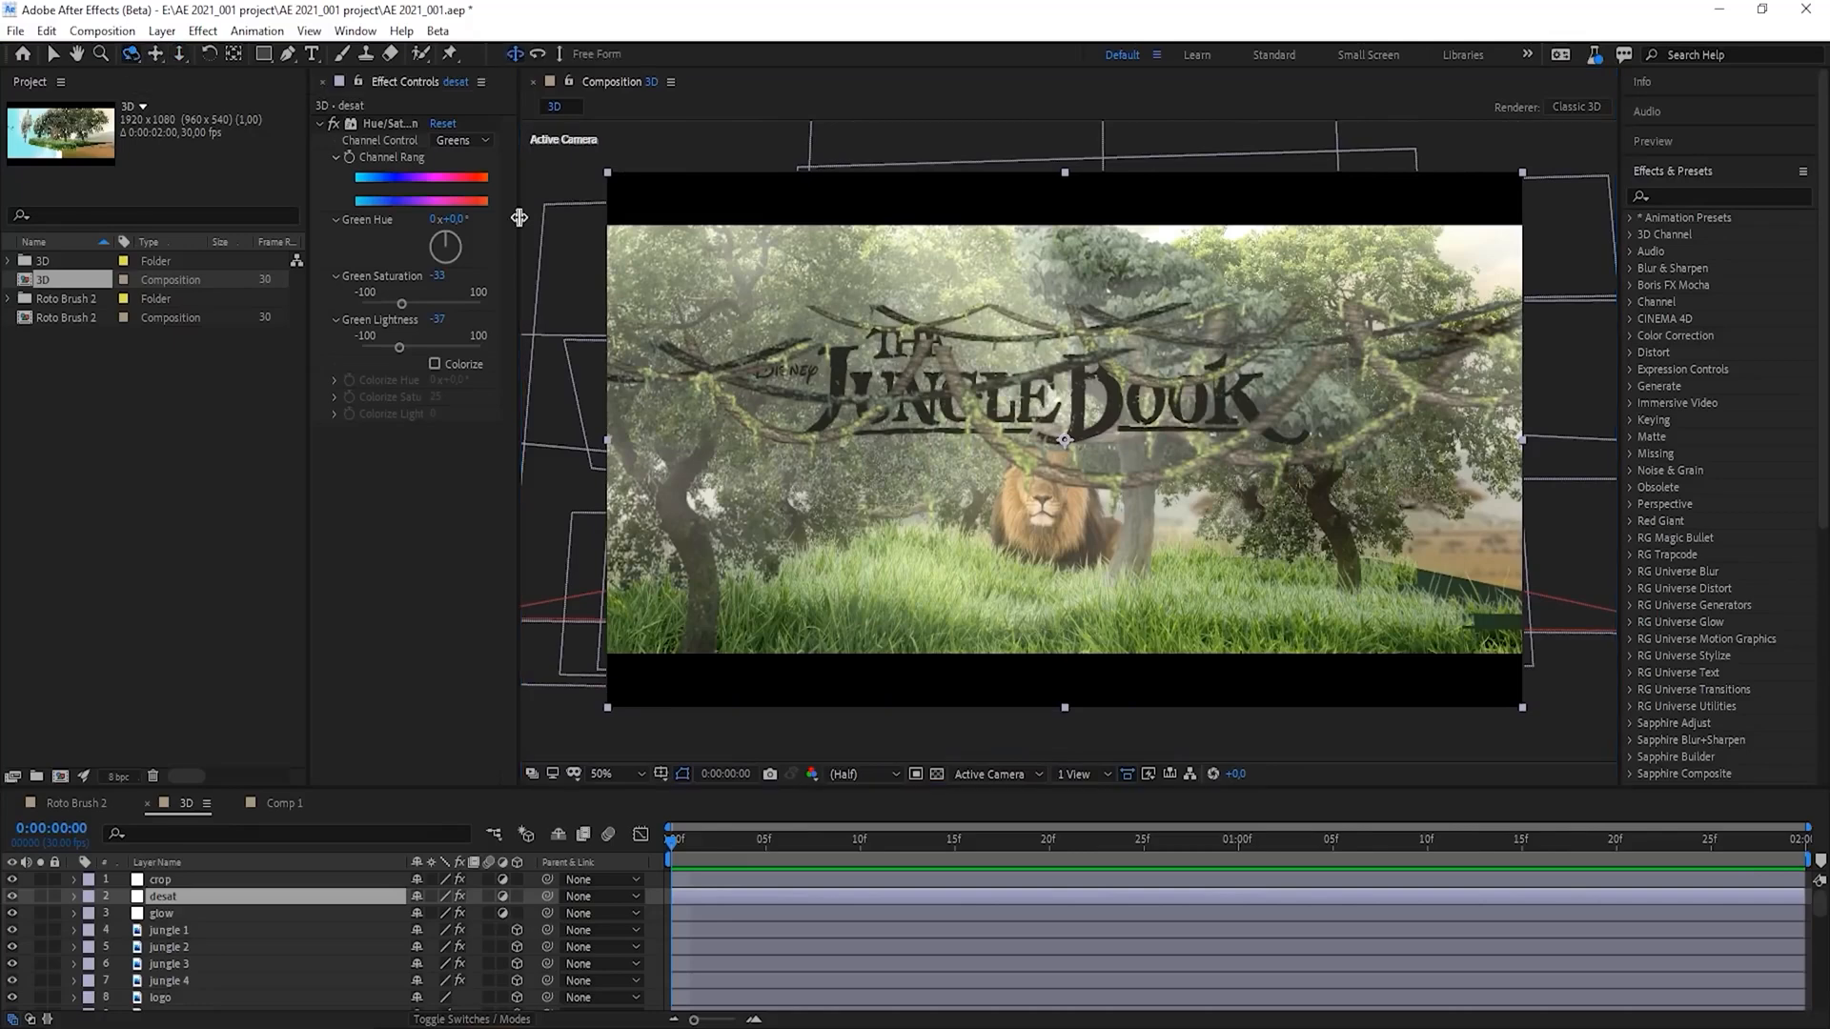
pyautogui.click(1039, 506)
pyautogui.moveTo(1039, 507); pyautogui.dragTo(1046, 500)
# - Orbit the 3D view around the scene center with the Orbit Around Scene Tool
pyautogui.click(130, 55)
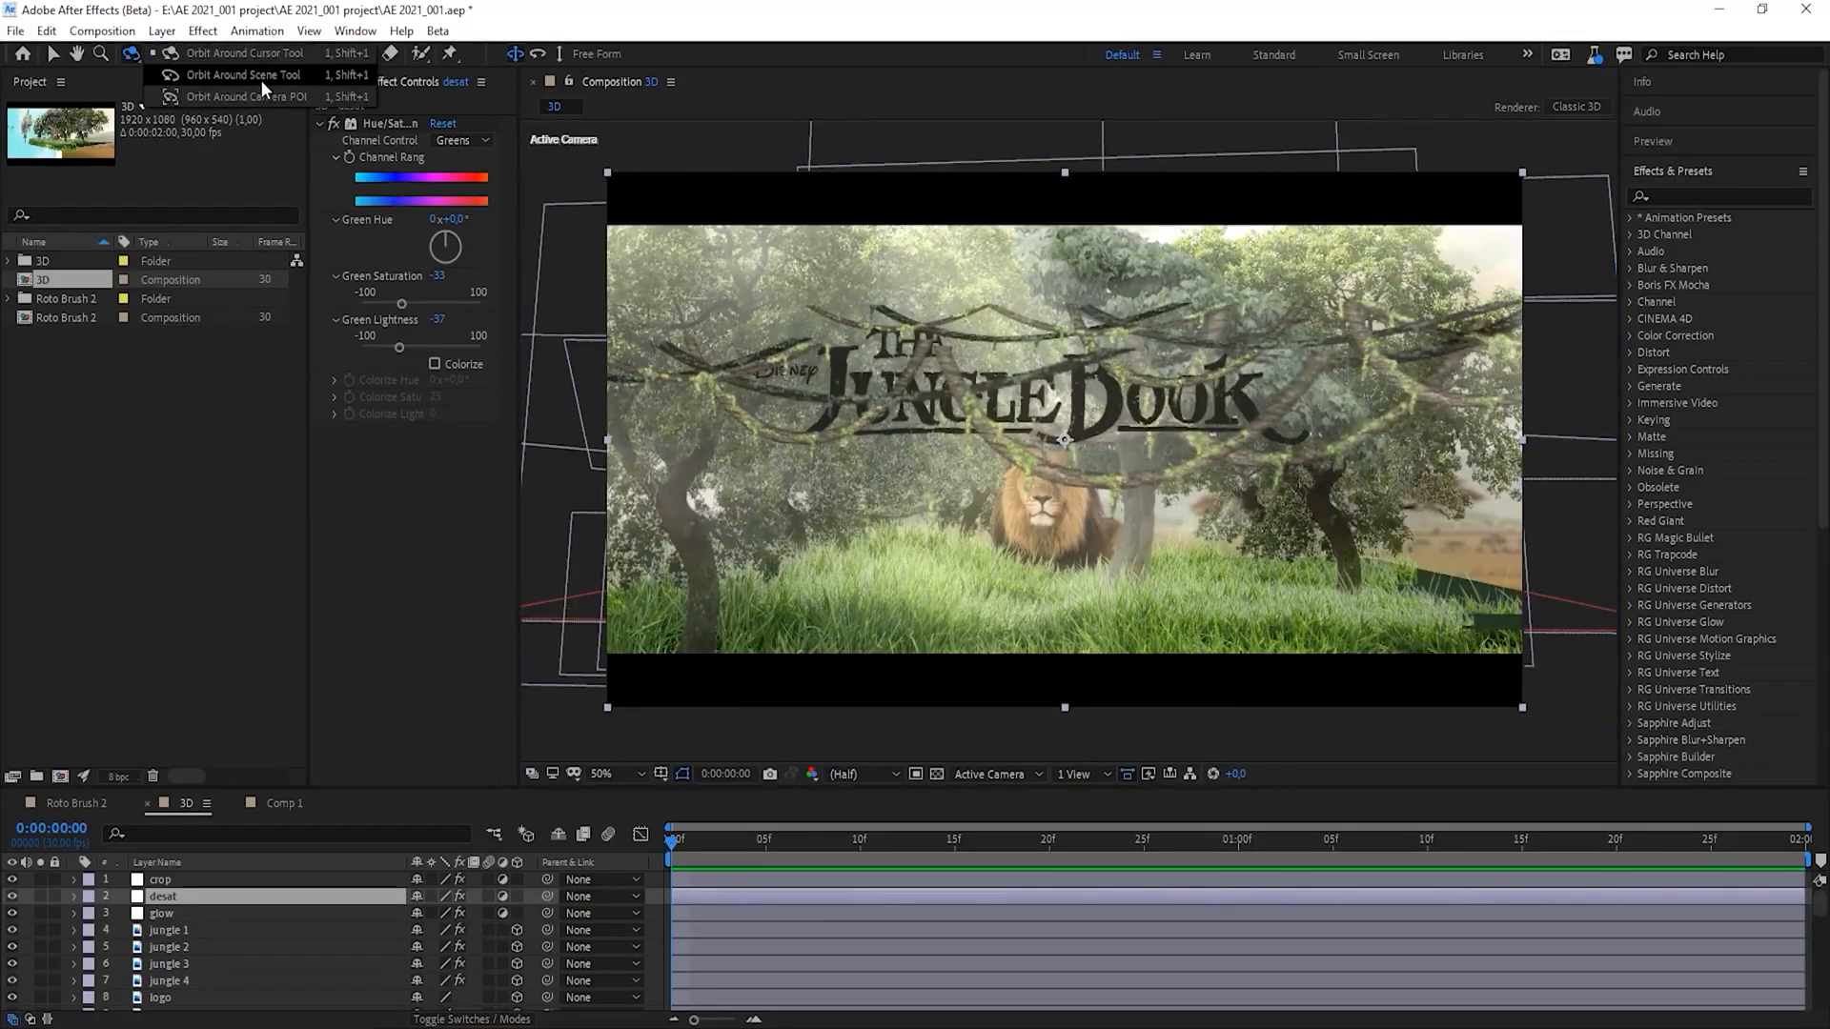
pyautogui.click(263, 79)
pyautogui.moveTo(1052, 486); pyautogui.dragTo(1110, 492)
# - Orbit the 3D view around the camera's point of interest with the Orbit Around Camera POI tool
pyautogui.click(131, 55)
pyautogui.click(246, 97)
pyautogui.moveTo(1438, 467)
pyautogui.mouseDown()
pyautogui.moveTo(1317, 463)
pyautogui.moveTo(1437, 463)
pyautogui.mouseUp()
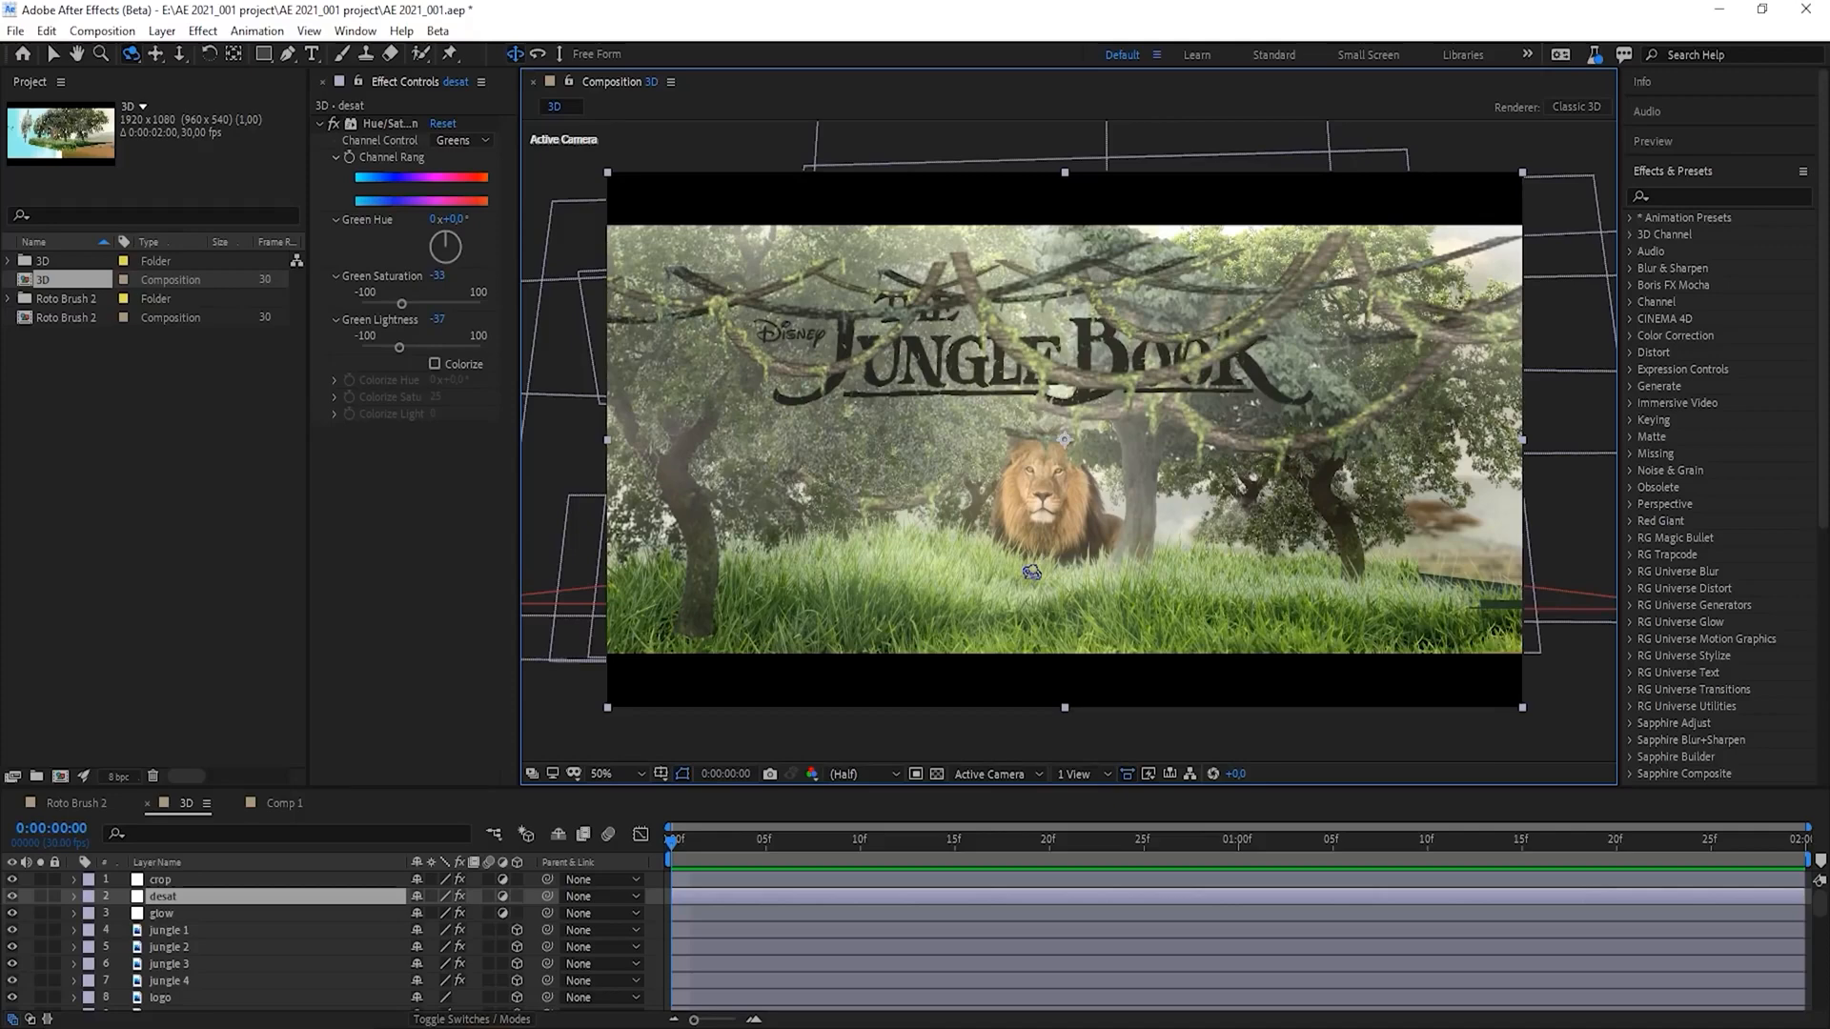
# - Create a camera layer from the current 3D view
pyautogui.click(310, 31)
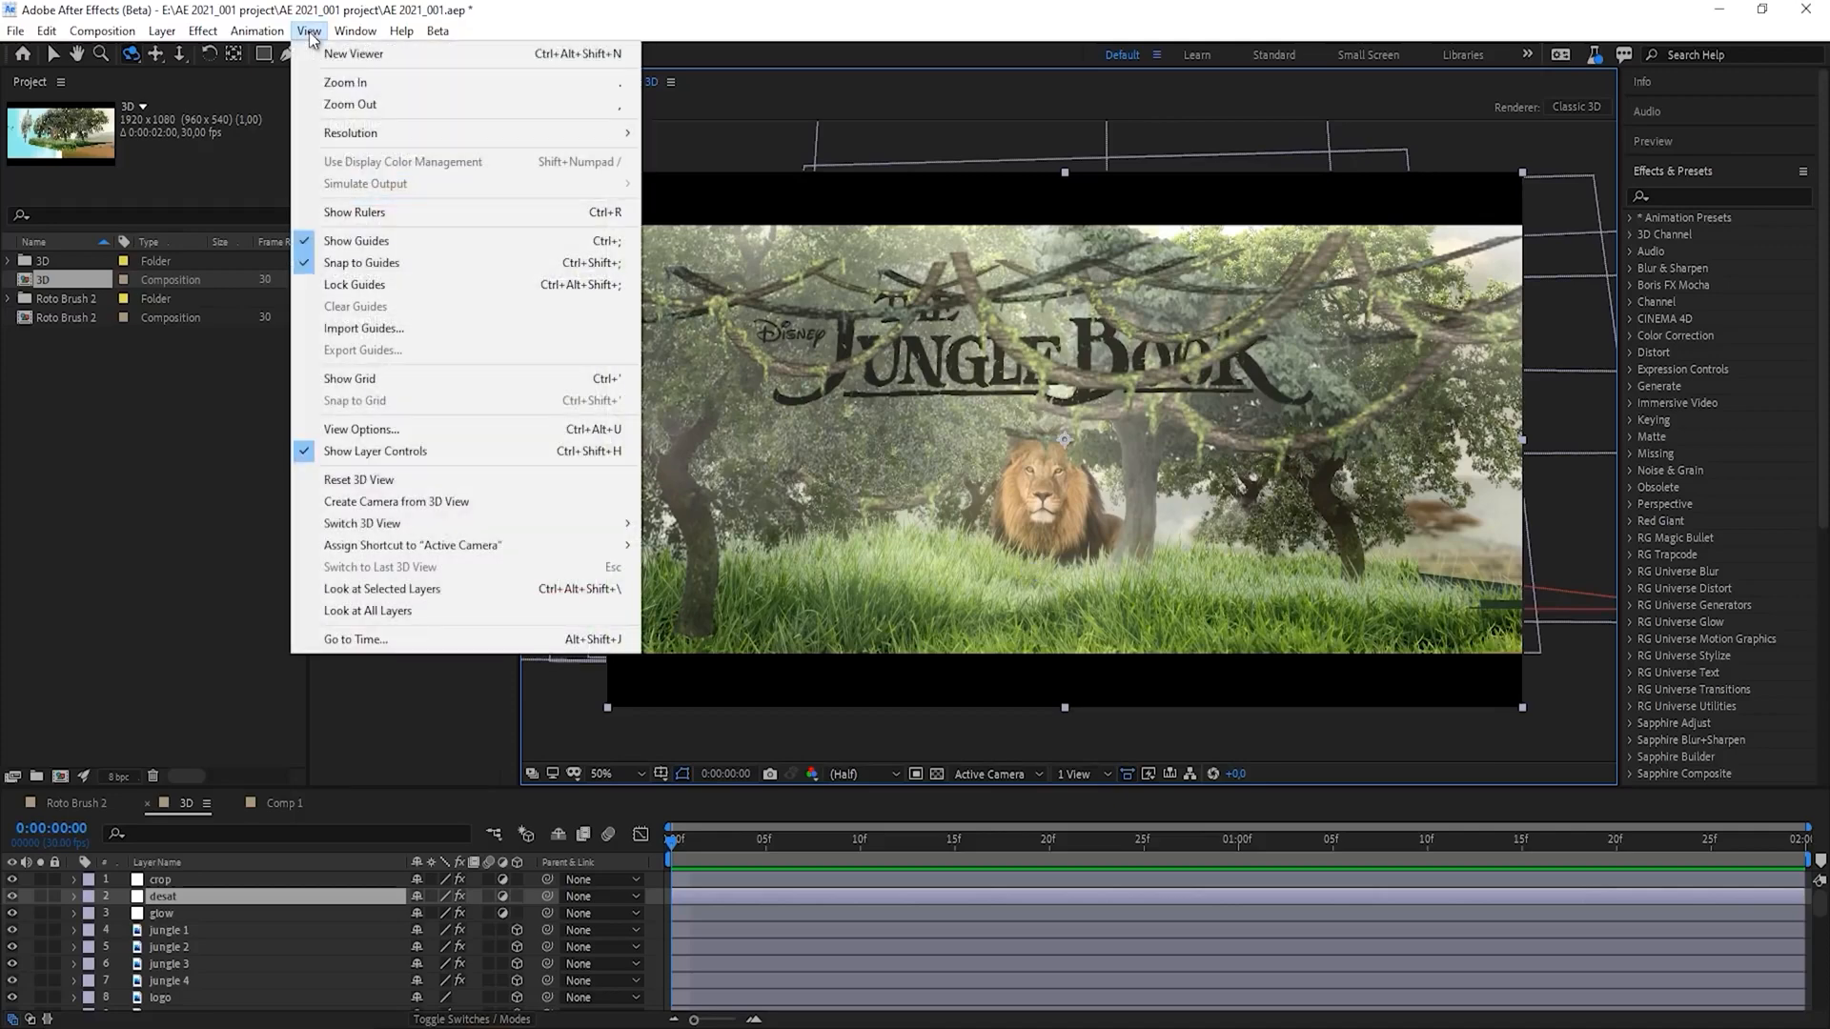
pyautogui.click(433, 502)
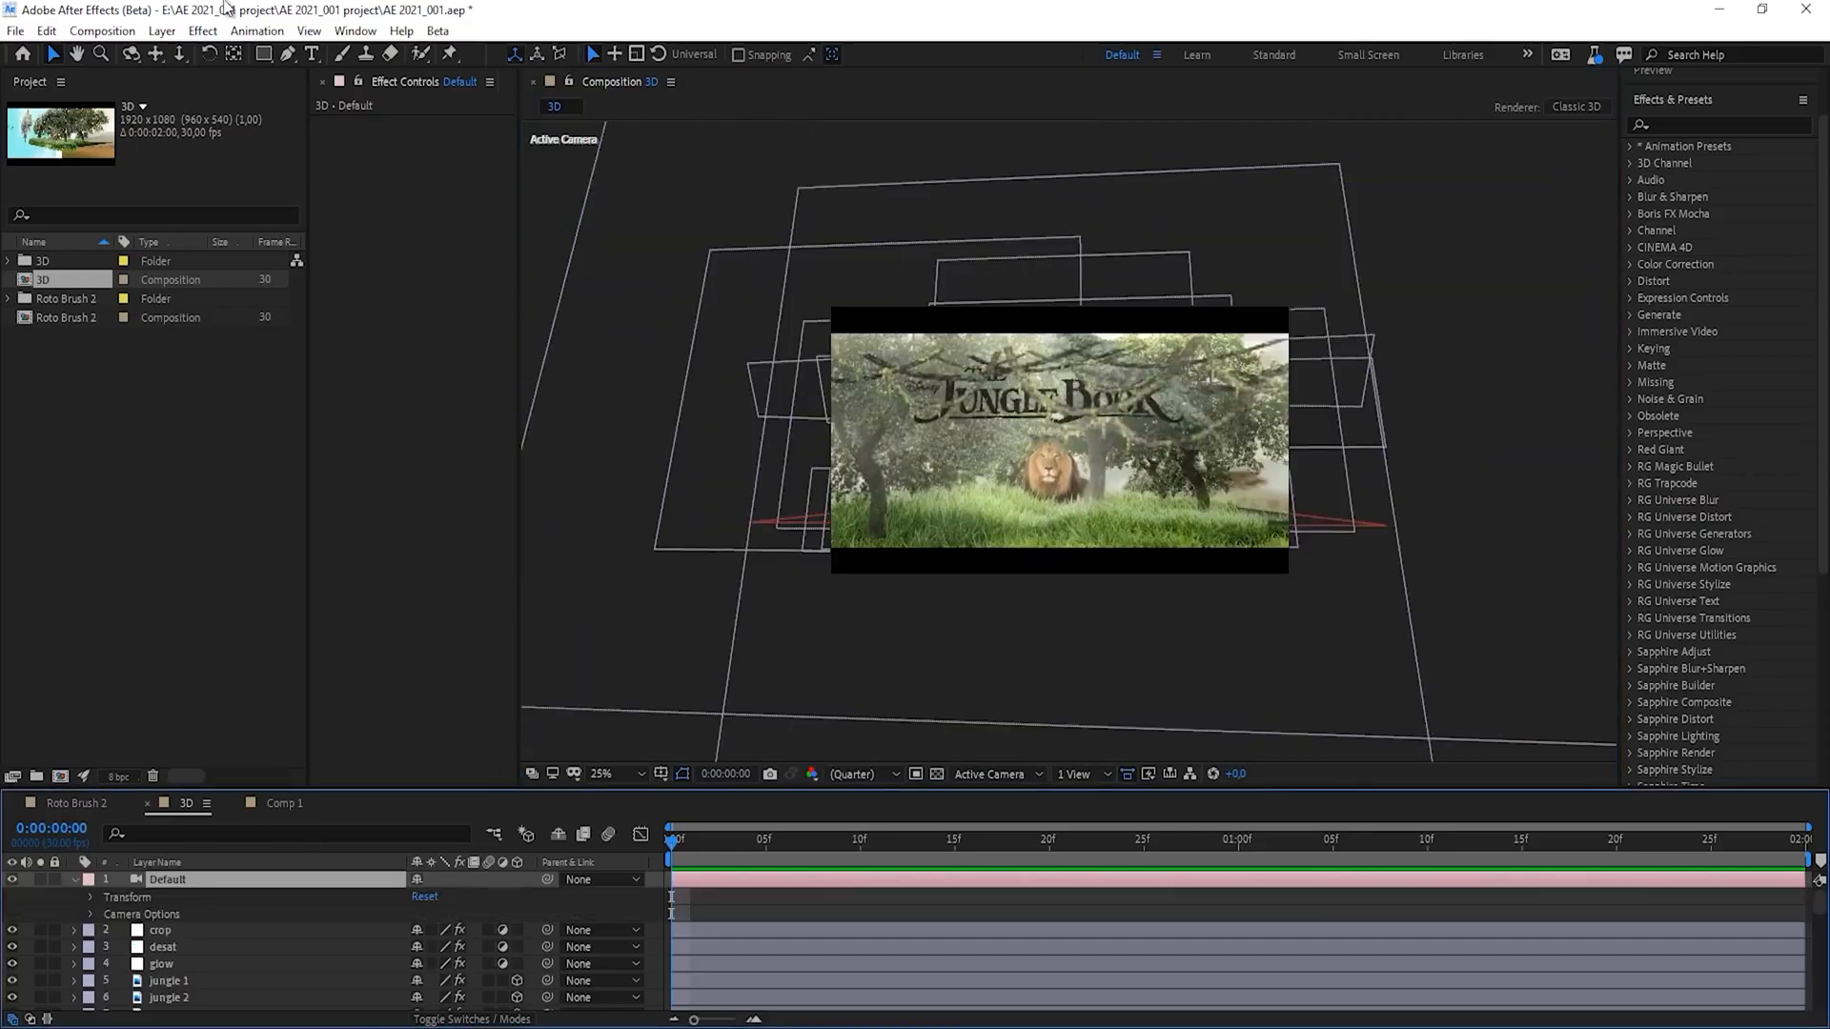
# - Add another new camera layer with the offered settings and select the first camera in the composition view
pyautogui.click(163, 34)
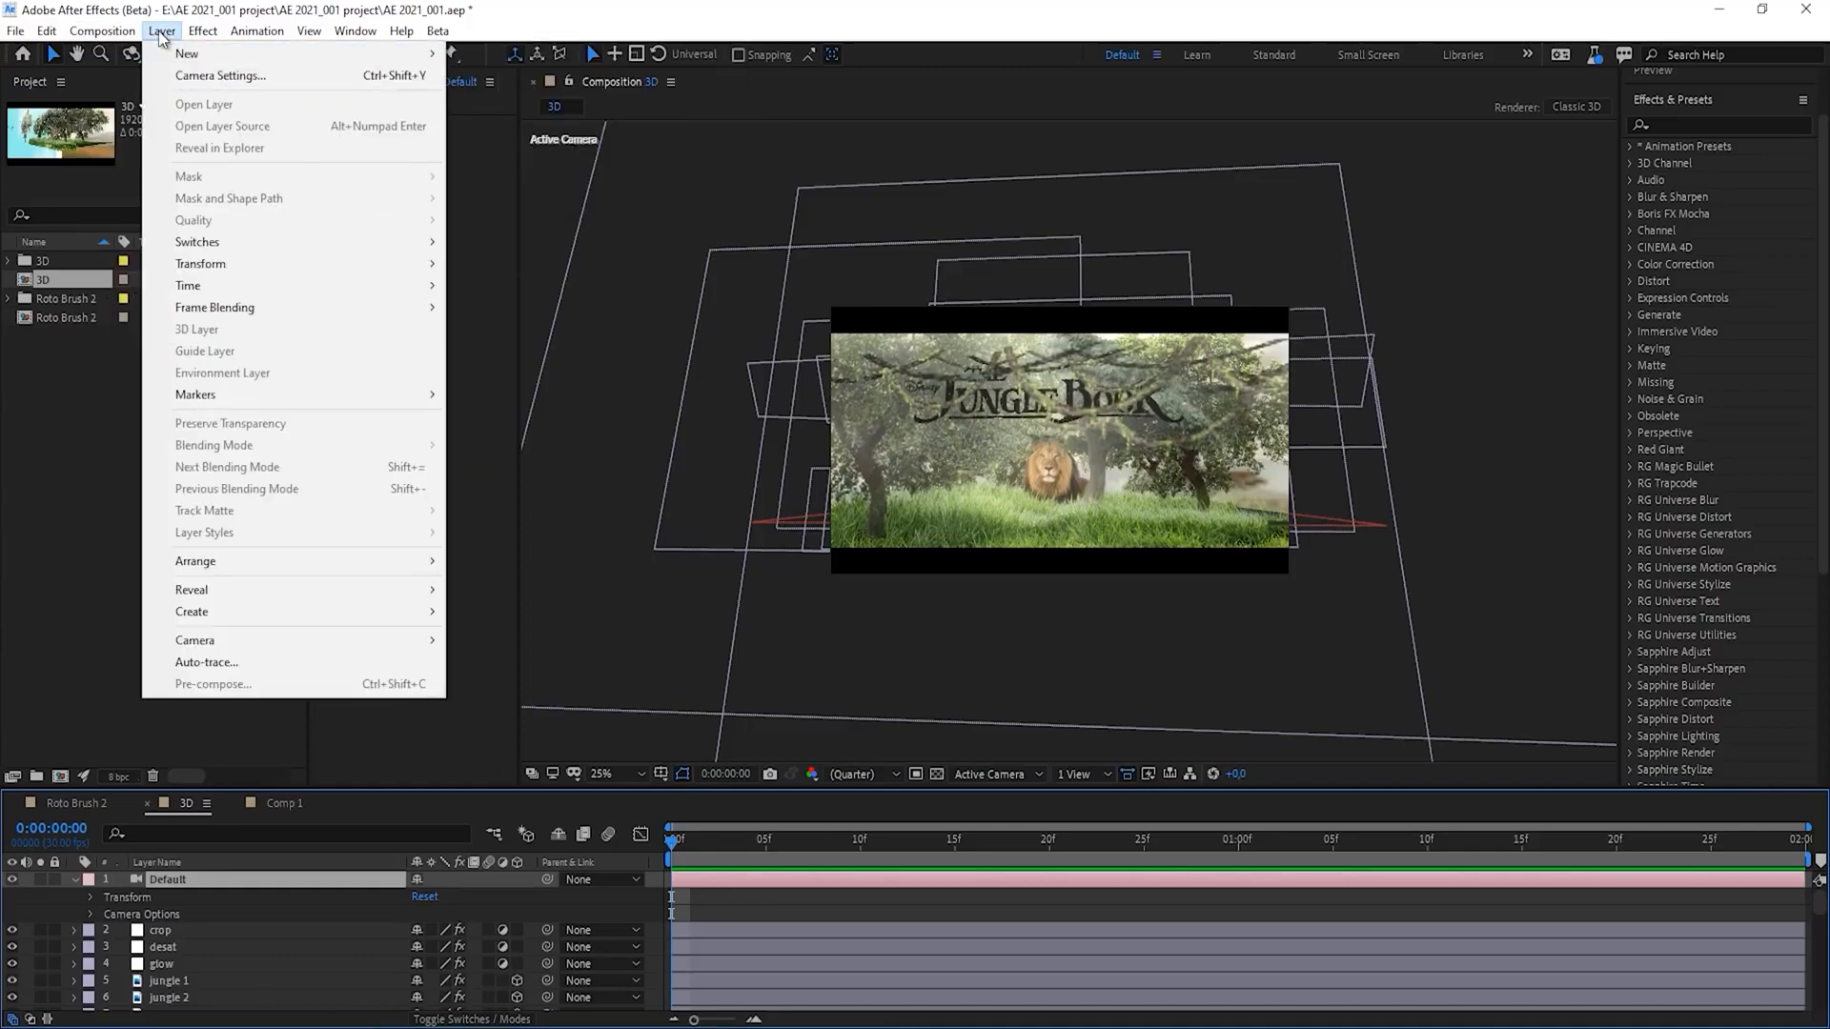
pyautogui.moveTo(181, 63)
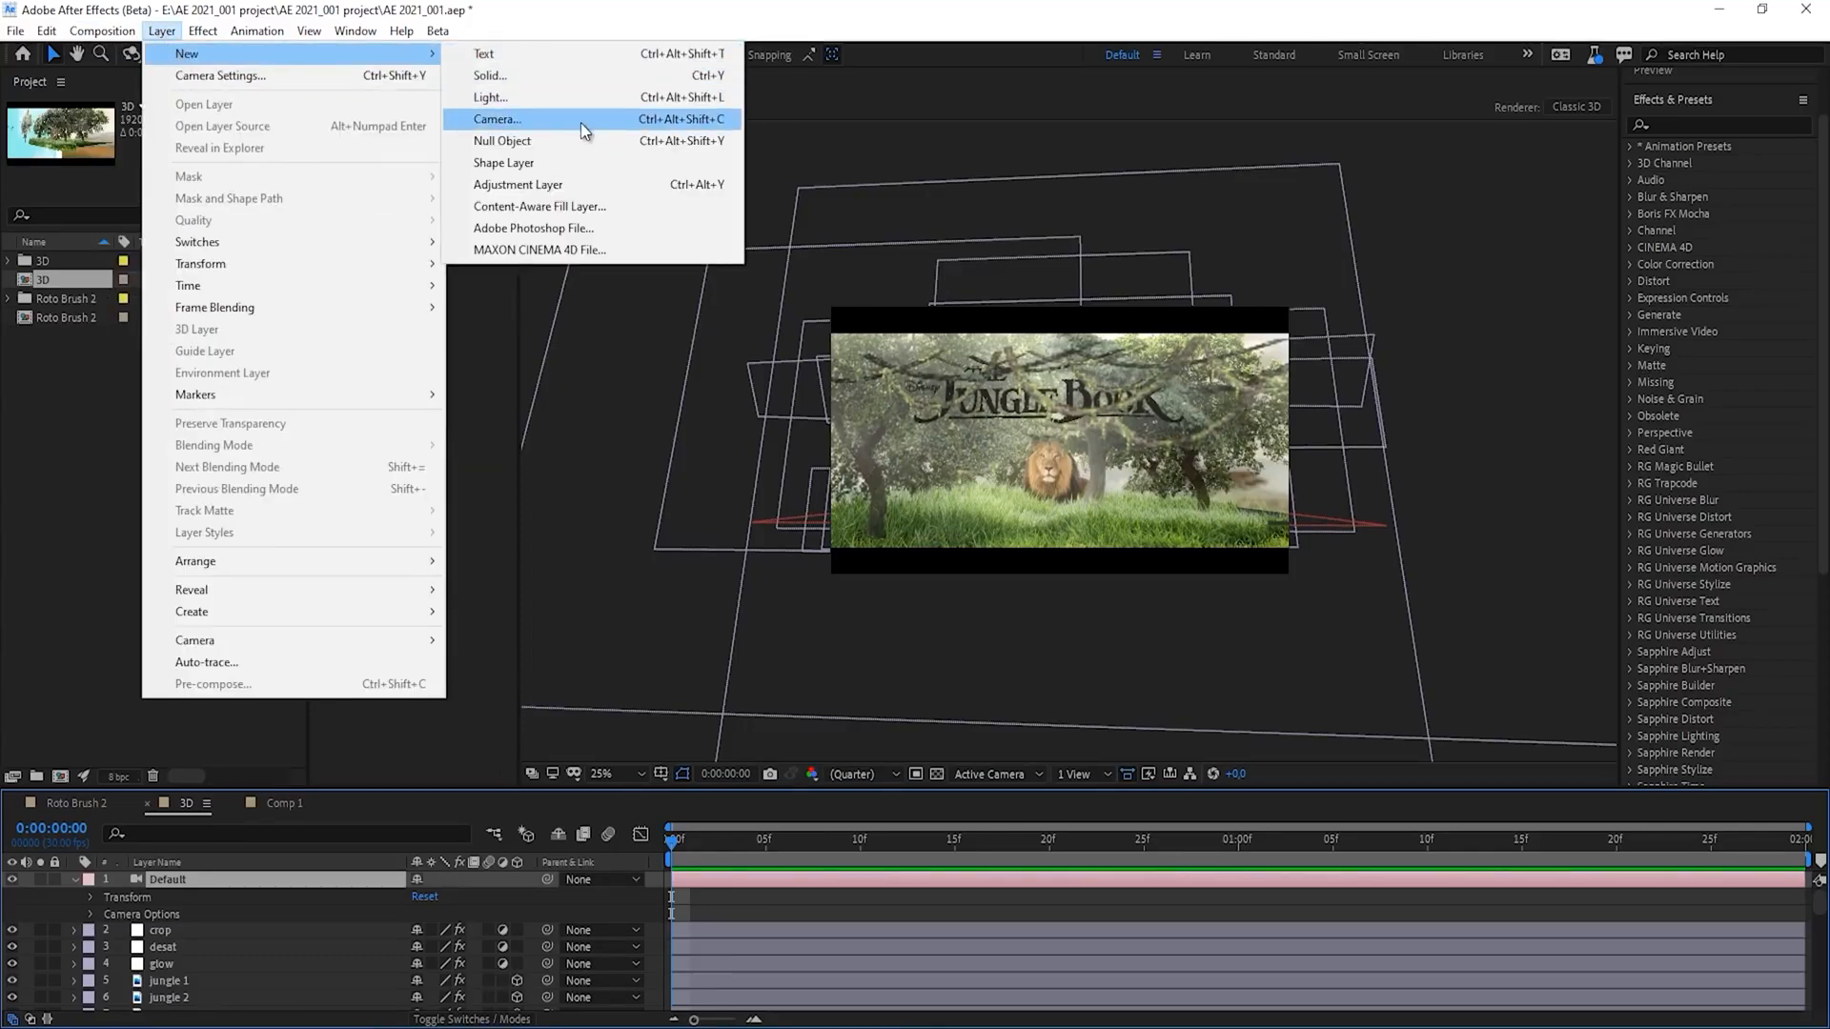
pyautogui.click(496, 120)
pyautogui.click(1087, 737)
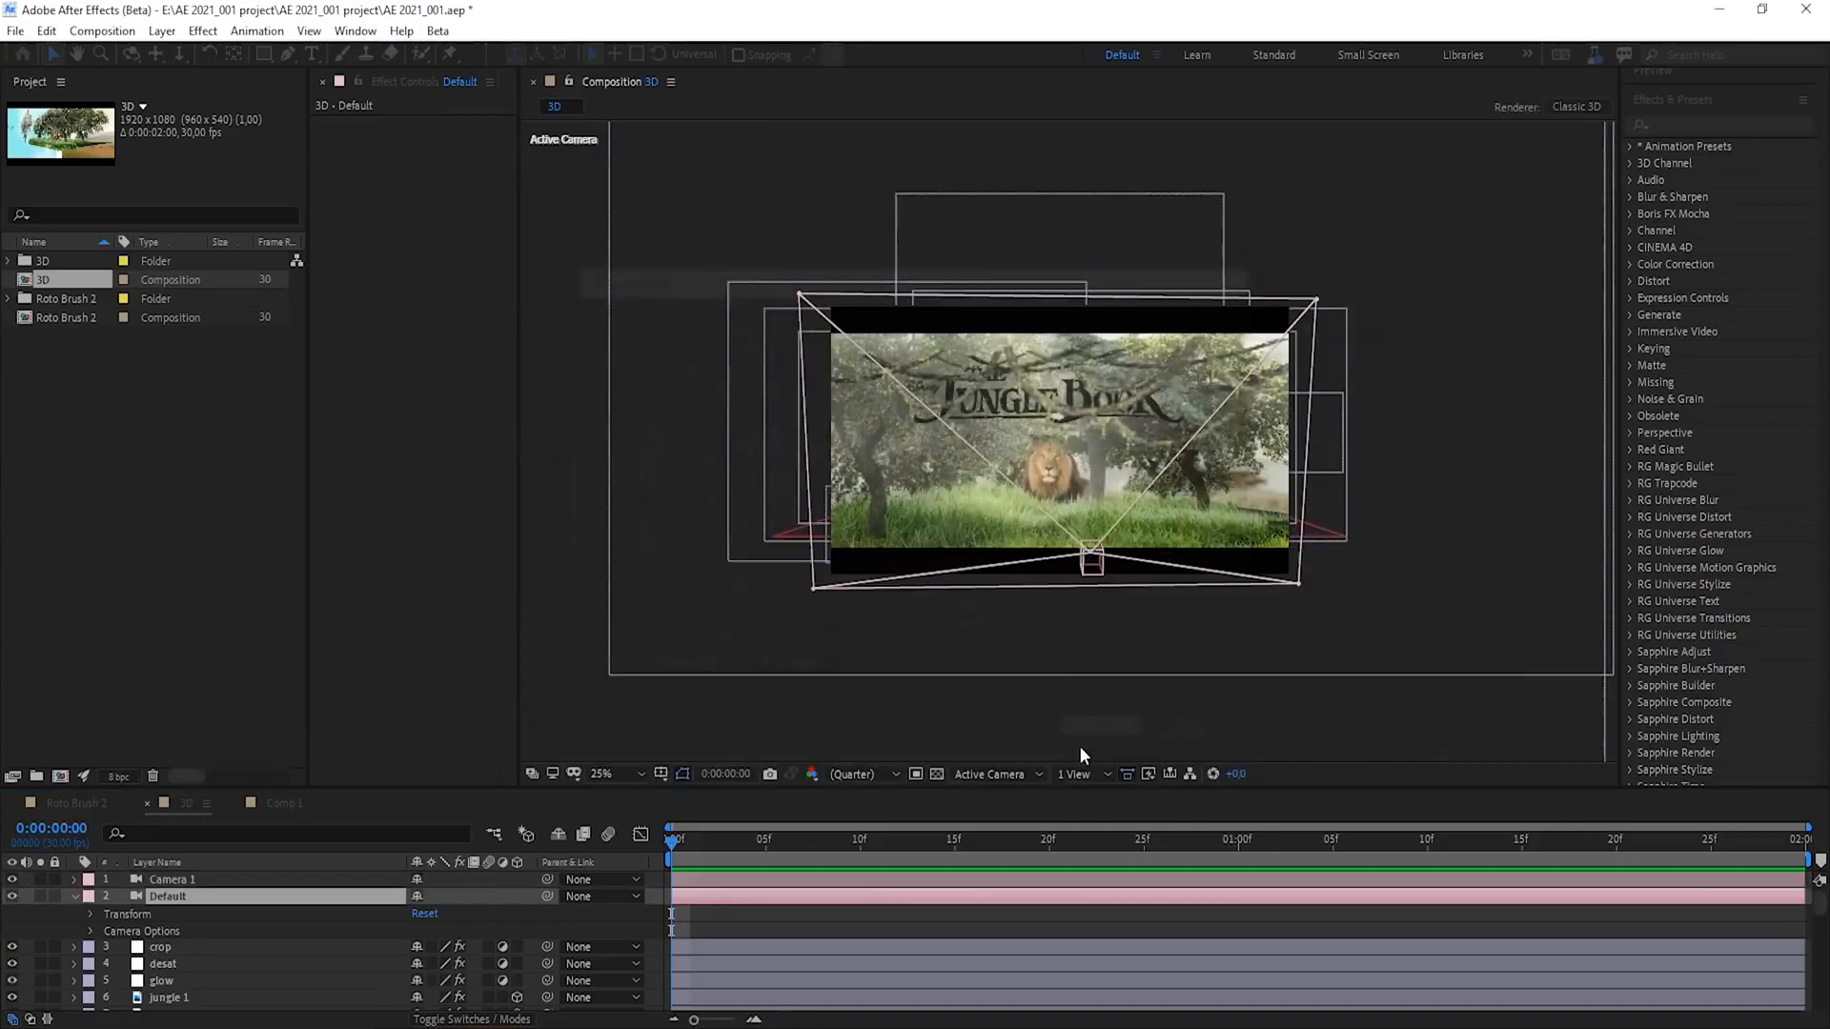
pyautogui.click(1091, 560)
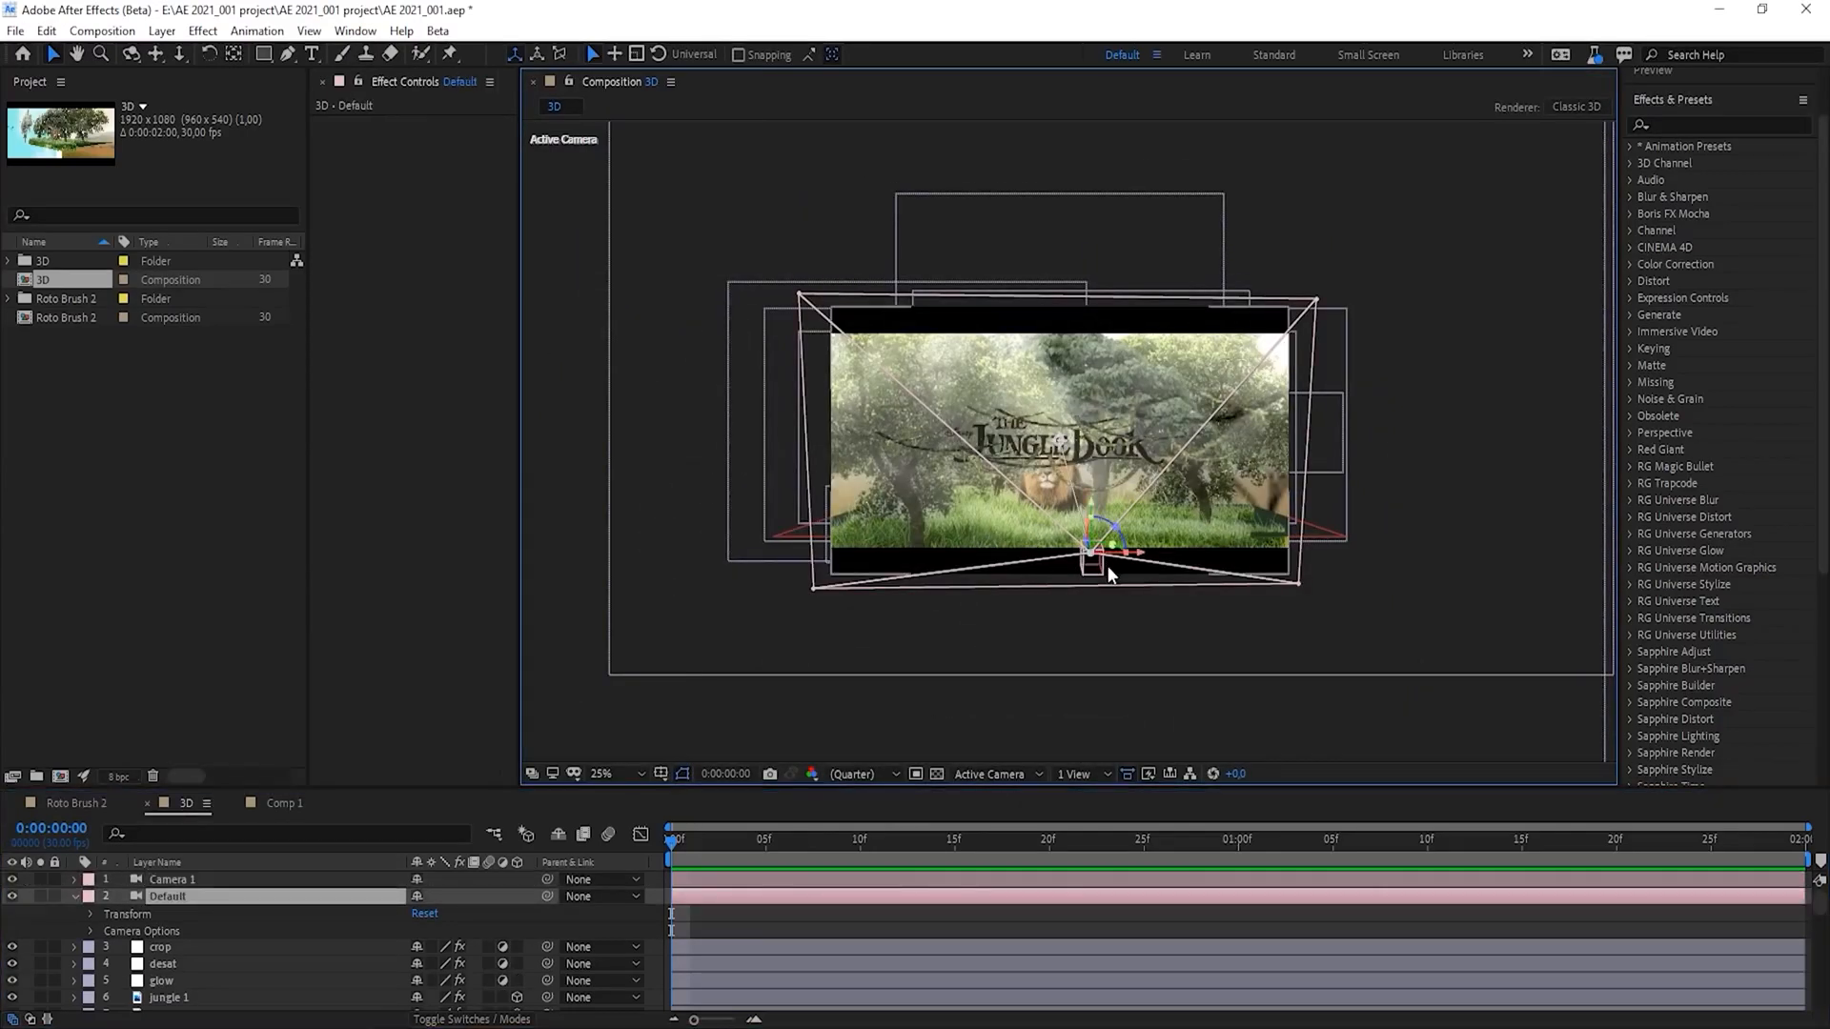
# - Turn the lion layer's 3D switch off and back on in the 3D composition
pyautogui.press('.')
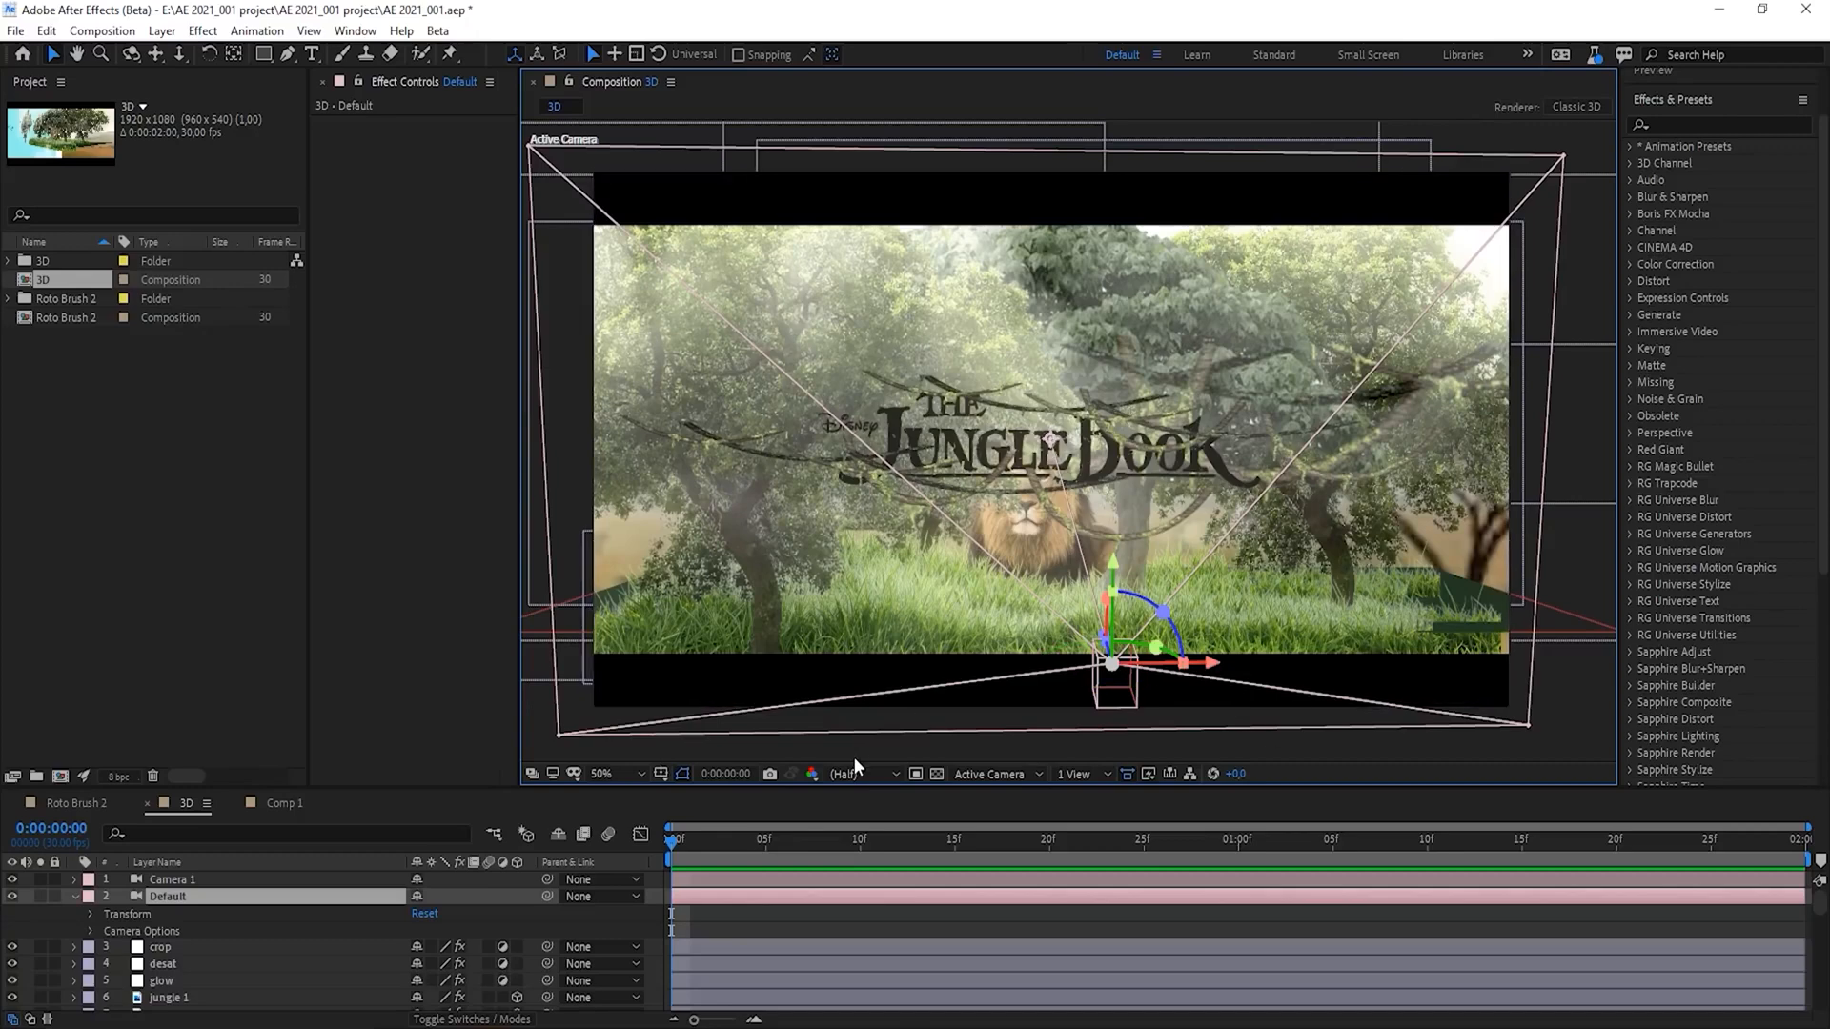
pyautogui.click(77, 906)
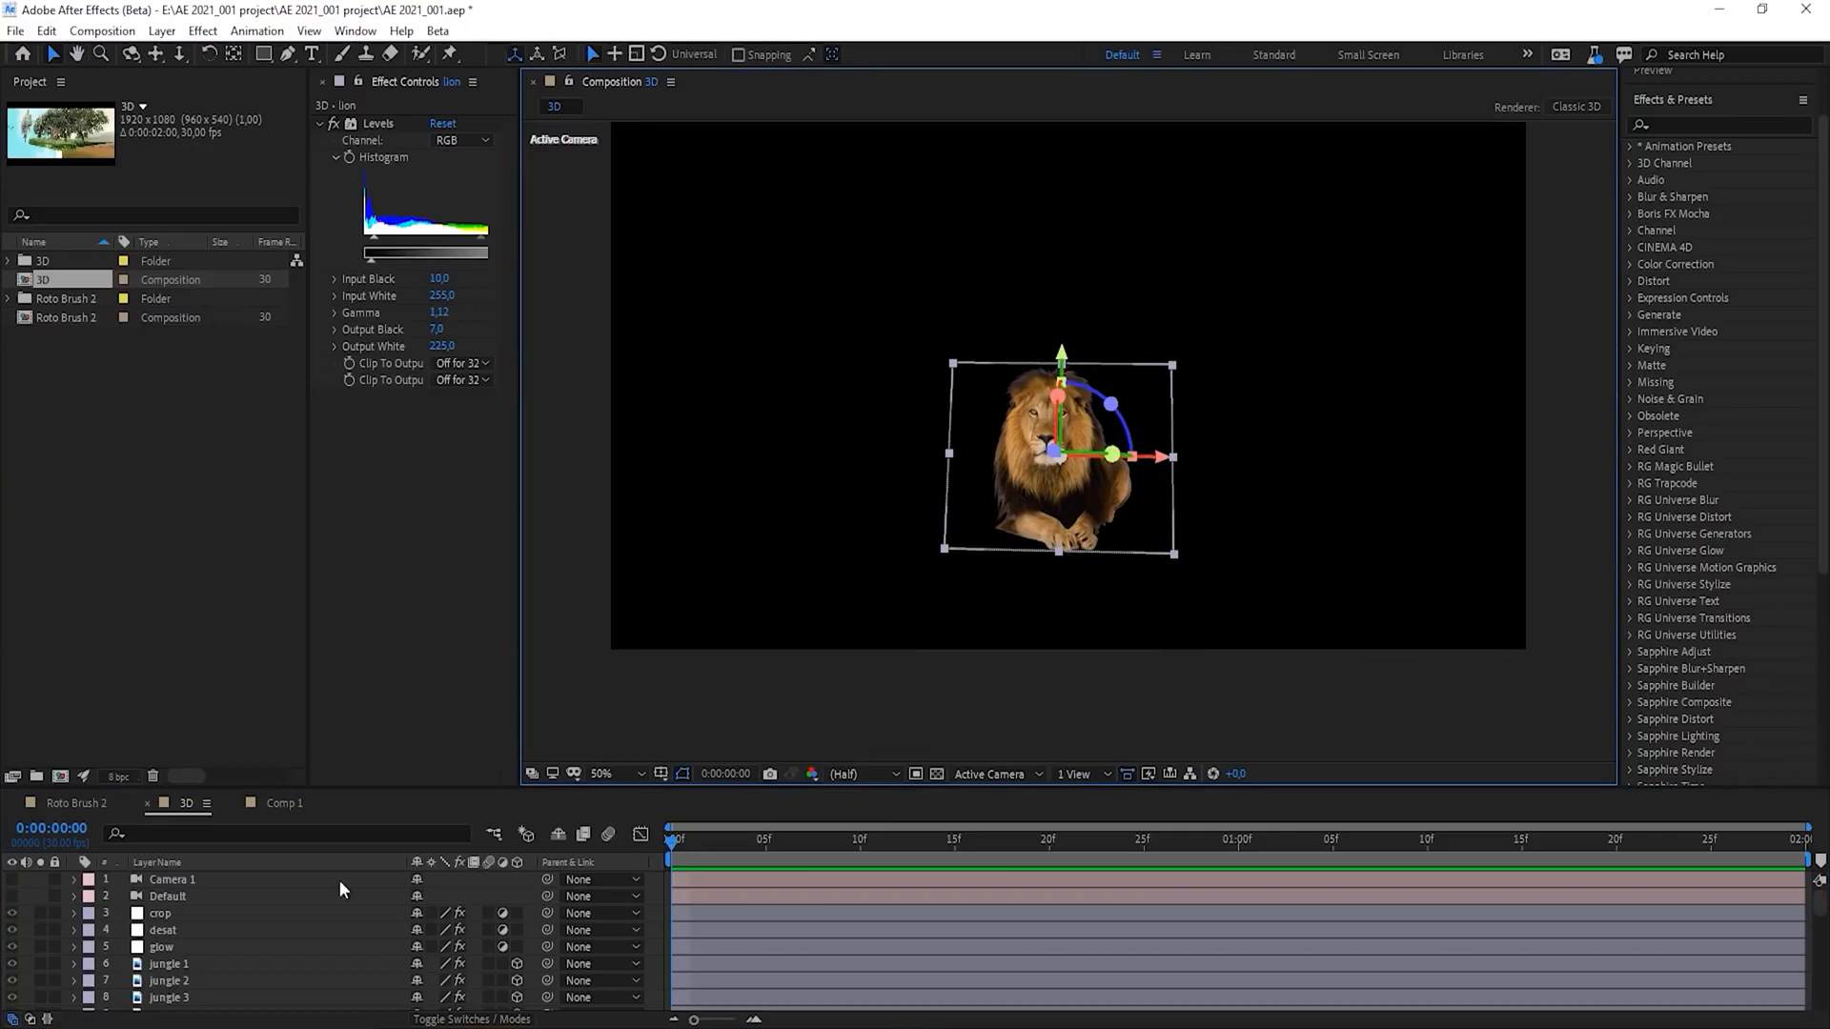
pyautogui.scroll(-10, 237, 967)
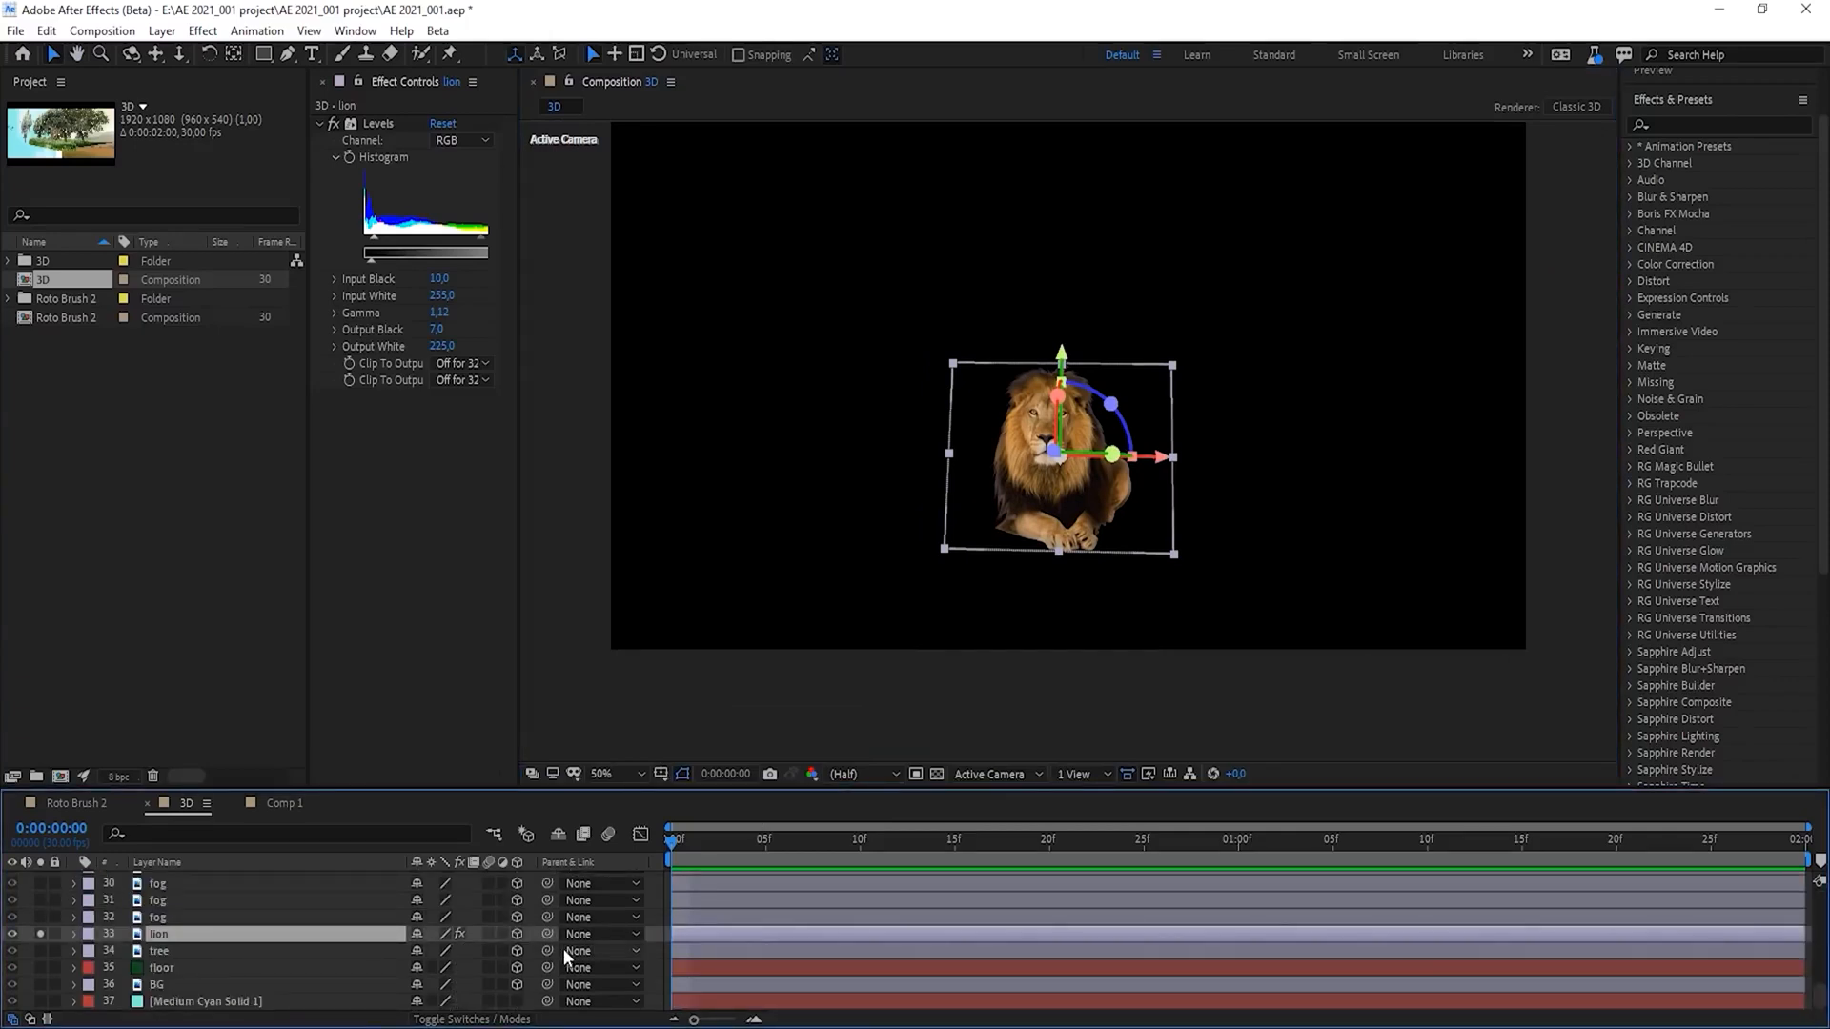
pyautogui.click(517, 934)
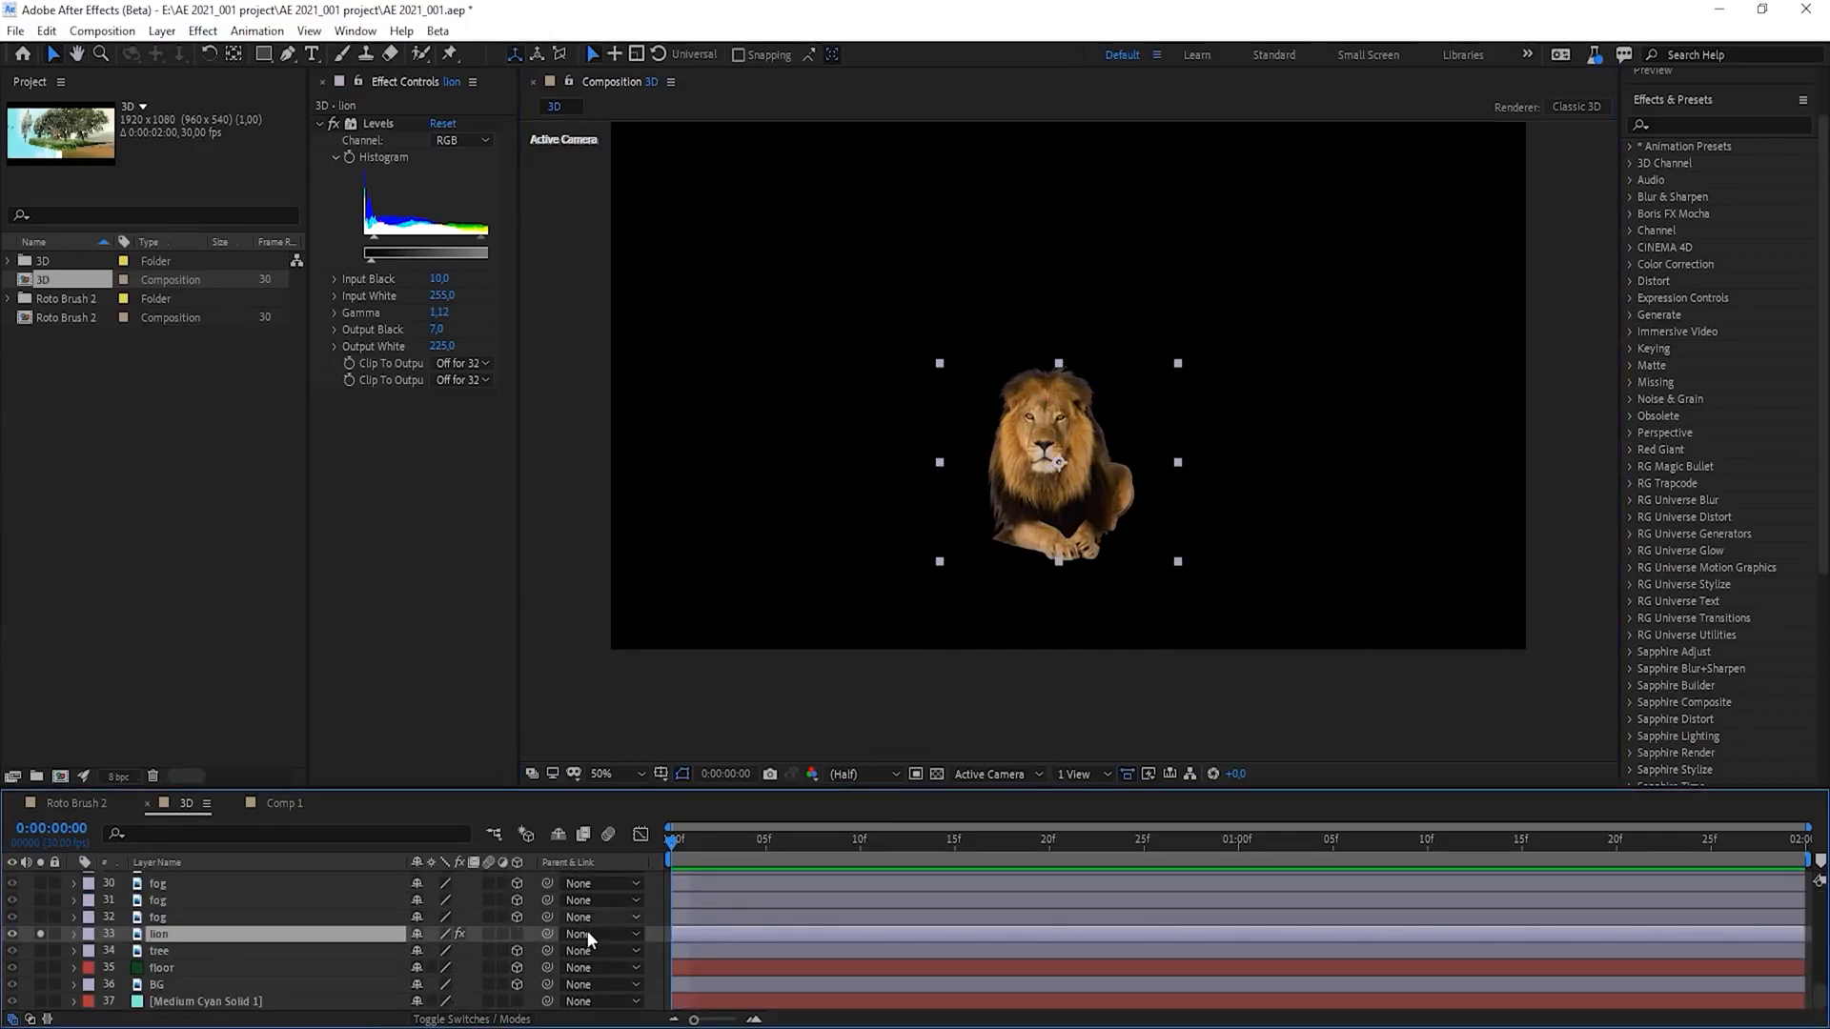
pyautogui.click(516, 934)
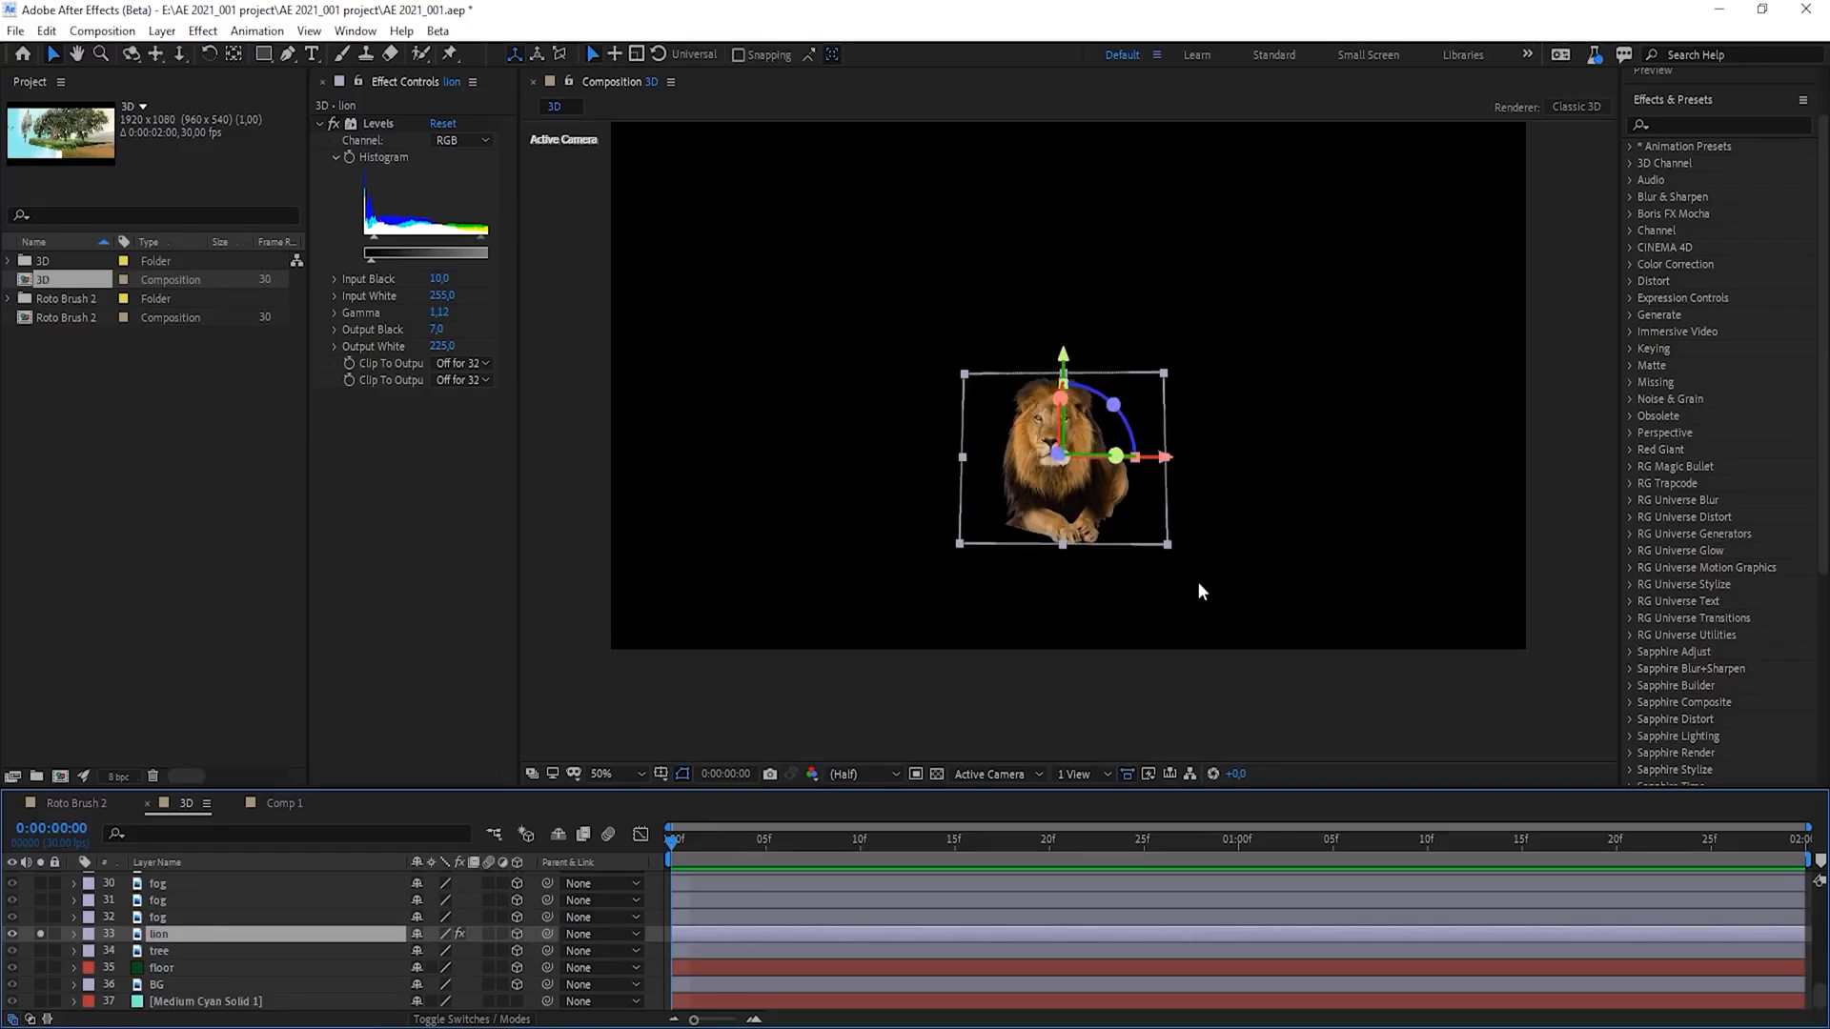
# - Move the lion up and to the right along its Y and X axes with the 3D gizmo
pyautogui.press('/')
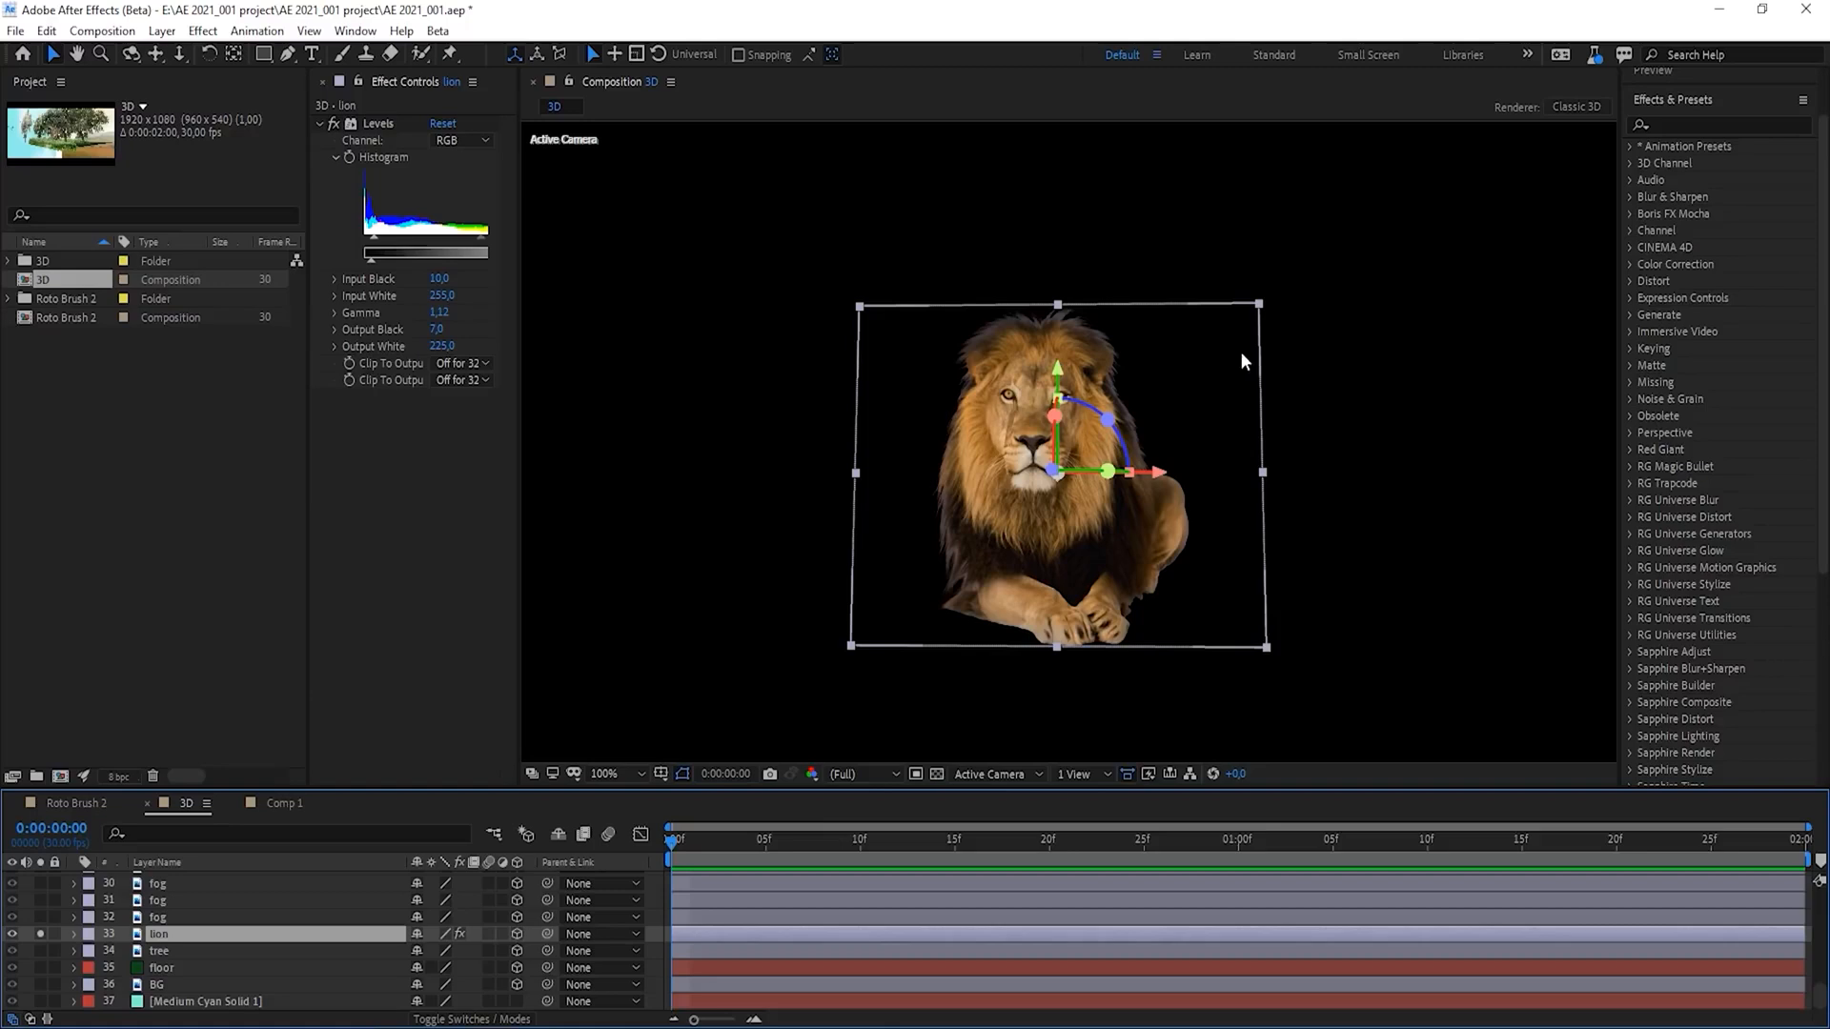
pyautogui.moveTo(1063, 416); pyautogui.dragTo(1063, 354)
pyautogui.moveTo(1152, 454); pyautogui.dragTo(1247, 457)
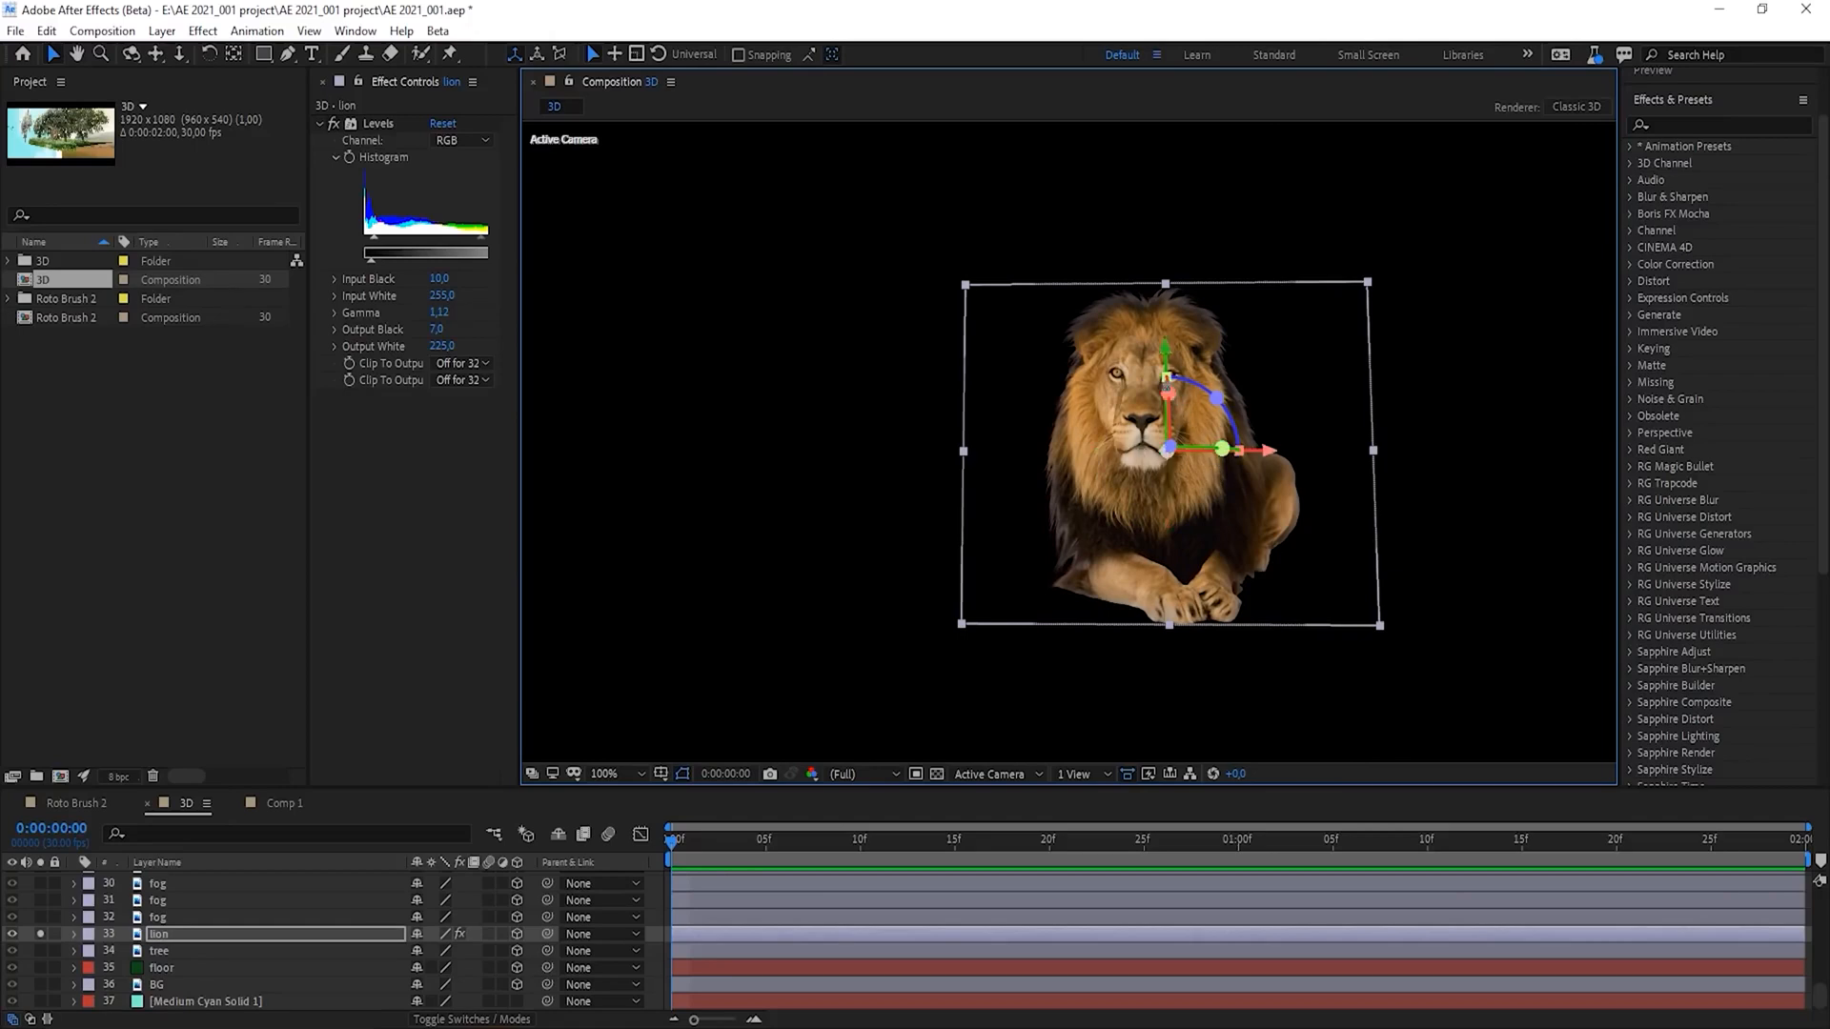
# - Scale and rotate the lion layer with its 3D gizmo handles
pyautogui.moveTo(1166, 379); pyautogui.dragTo(1346, 279)
pyautogui.press('.')
pyautogui.moveTo(1346, 491); pyautogui.dragTo(1239, 481)
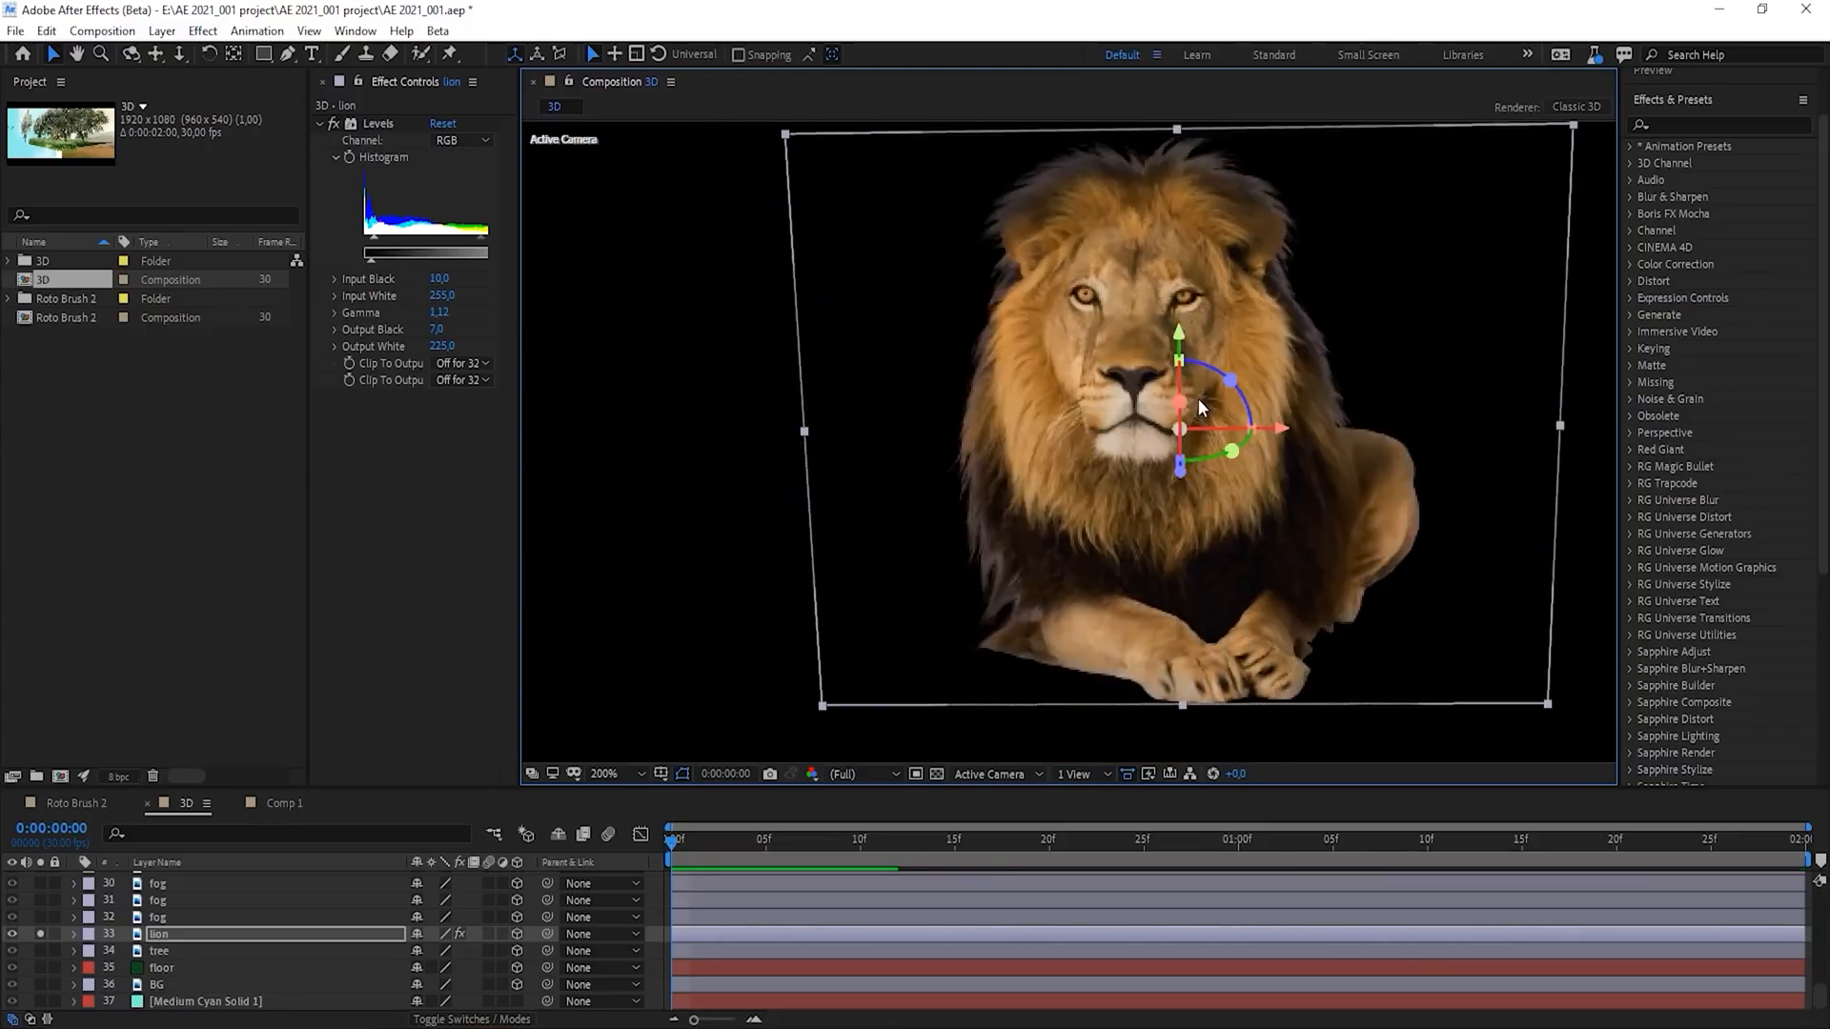
pyautogui.moveTo(1179, 398); pyautogui.dragTo(1180, 429)
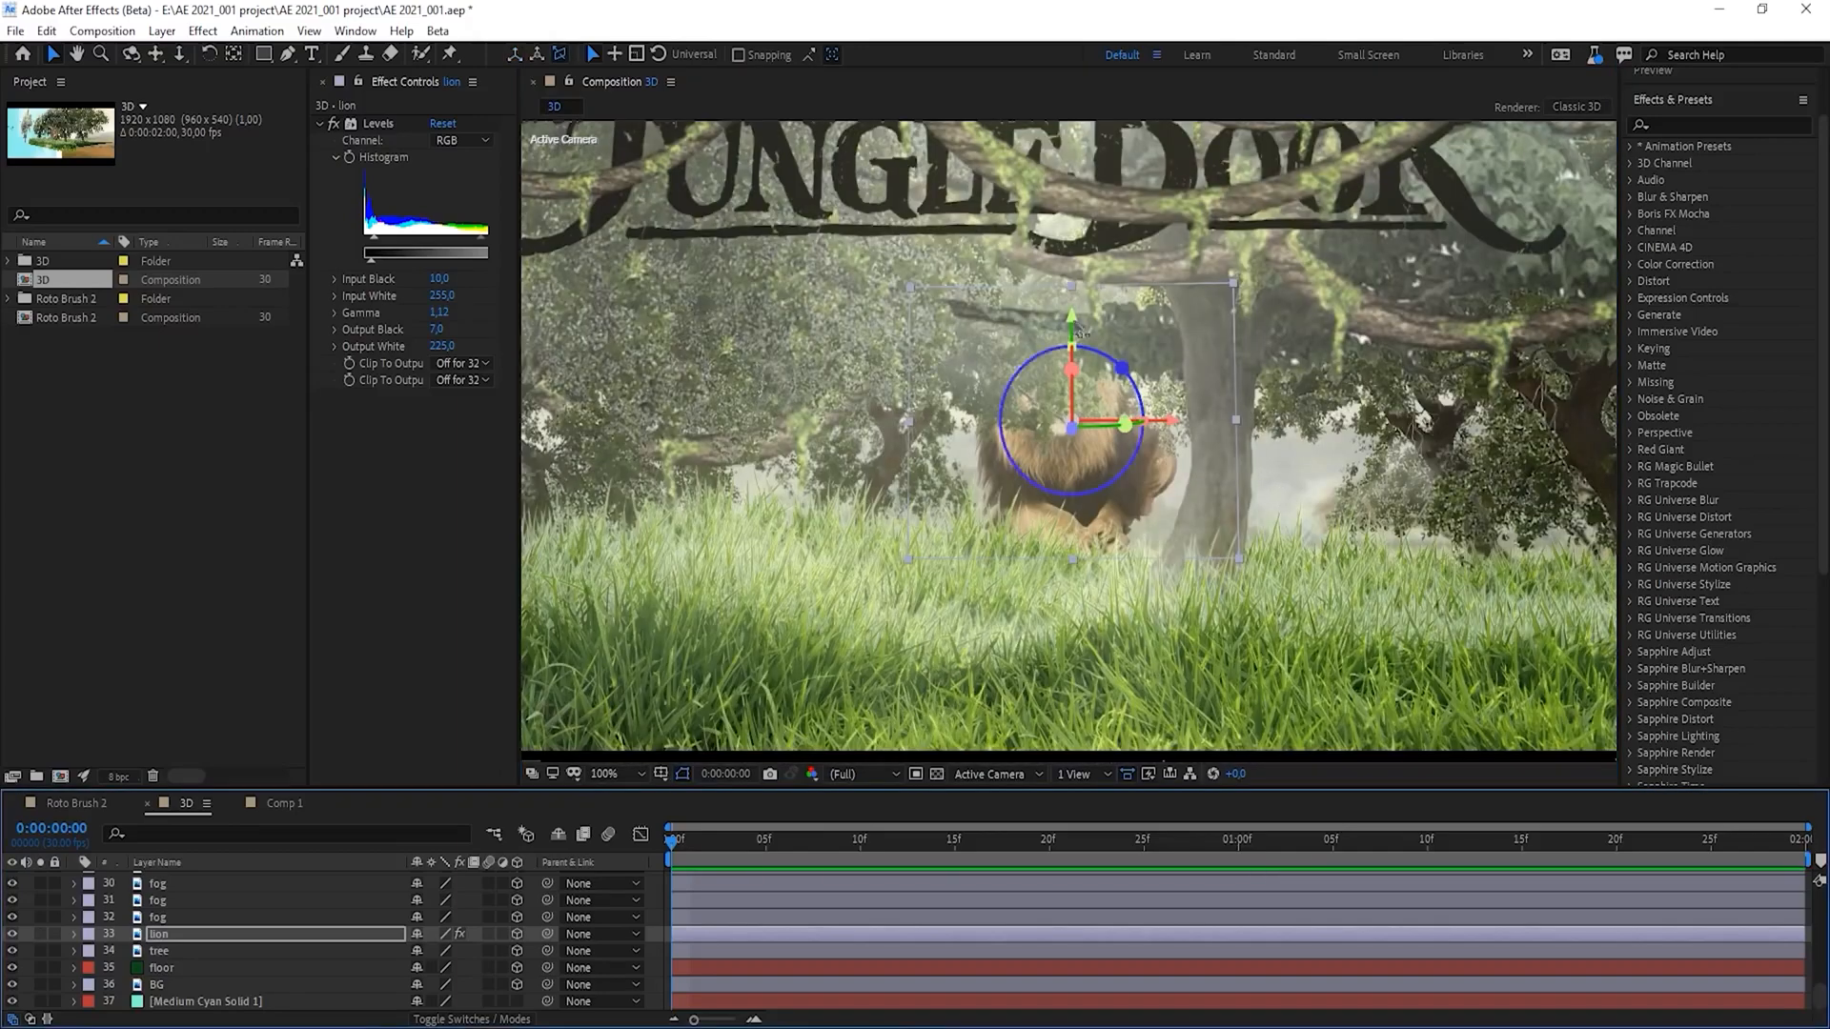
# - Lower the lion into the grass and rotate it with the view-axis 3D gizmo
pyautogui.moveTo(1078, 327); pyautogui.dragTo(1080, 422)
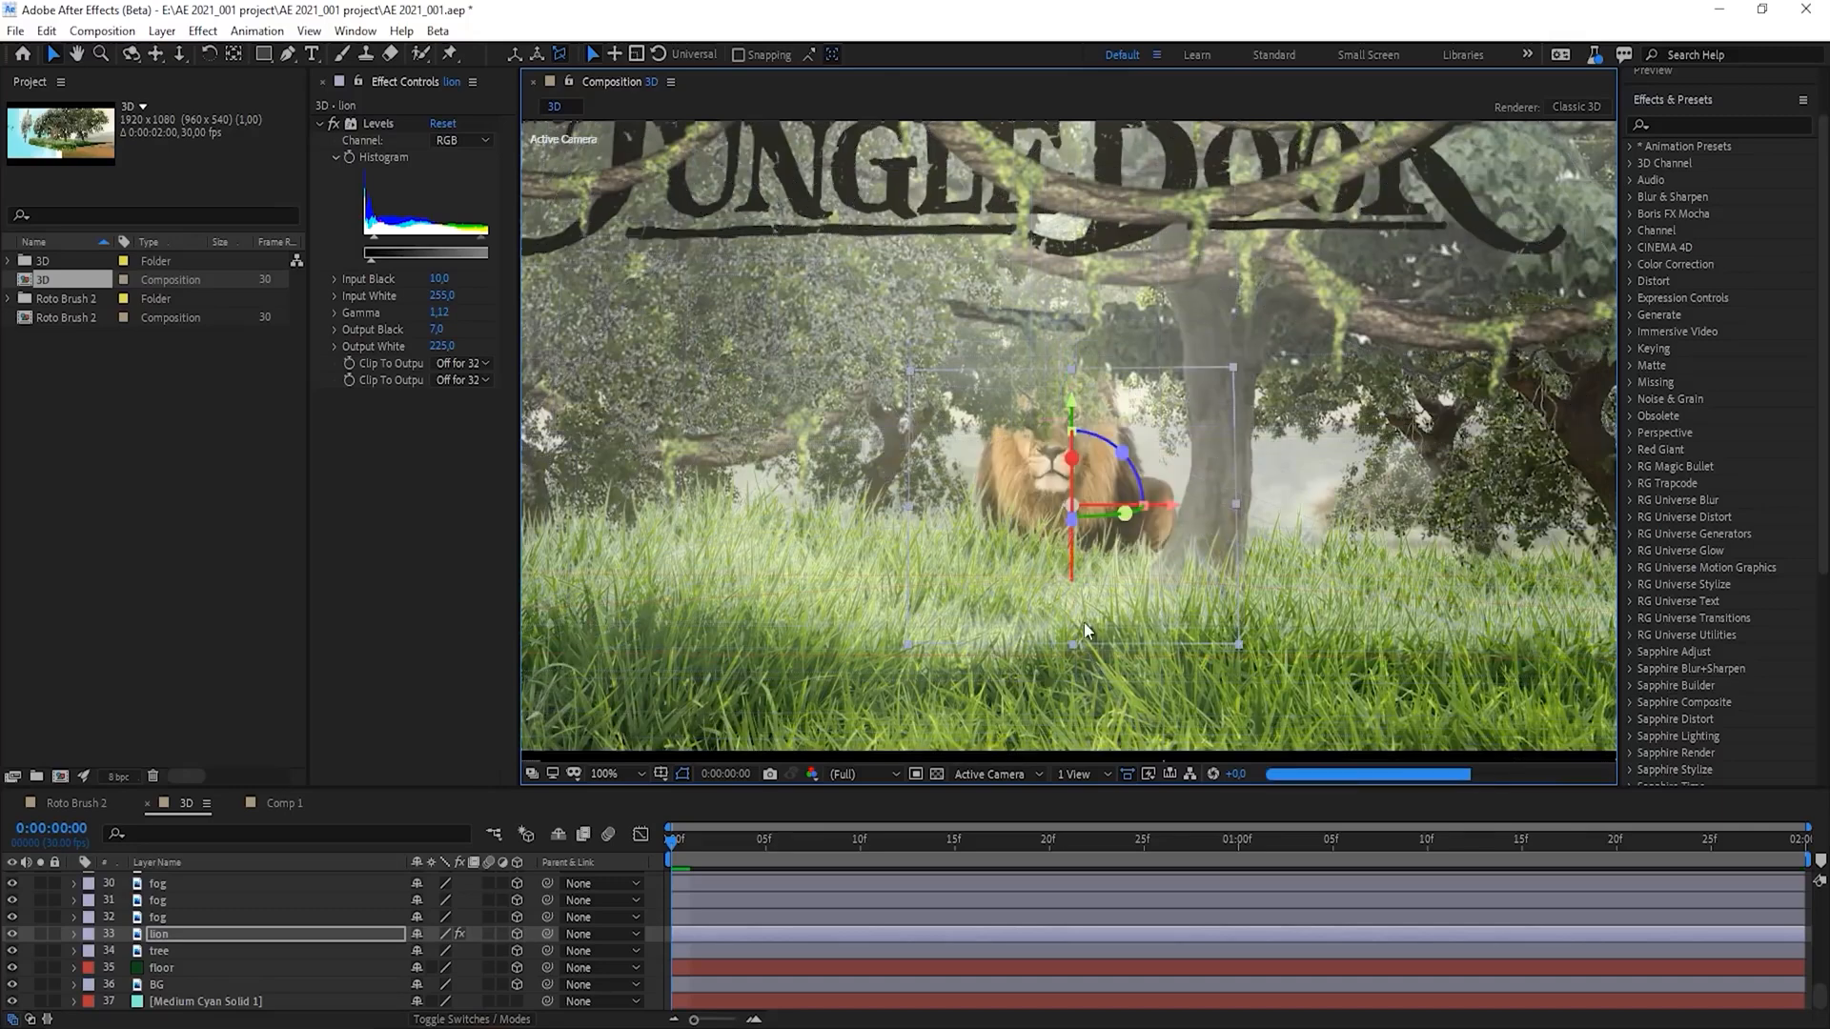
pyautogui.moveTo(1083, 550); pyautogui.dragTo(1037, 627)
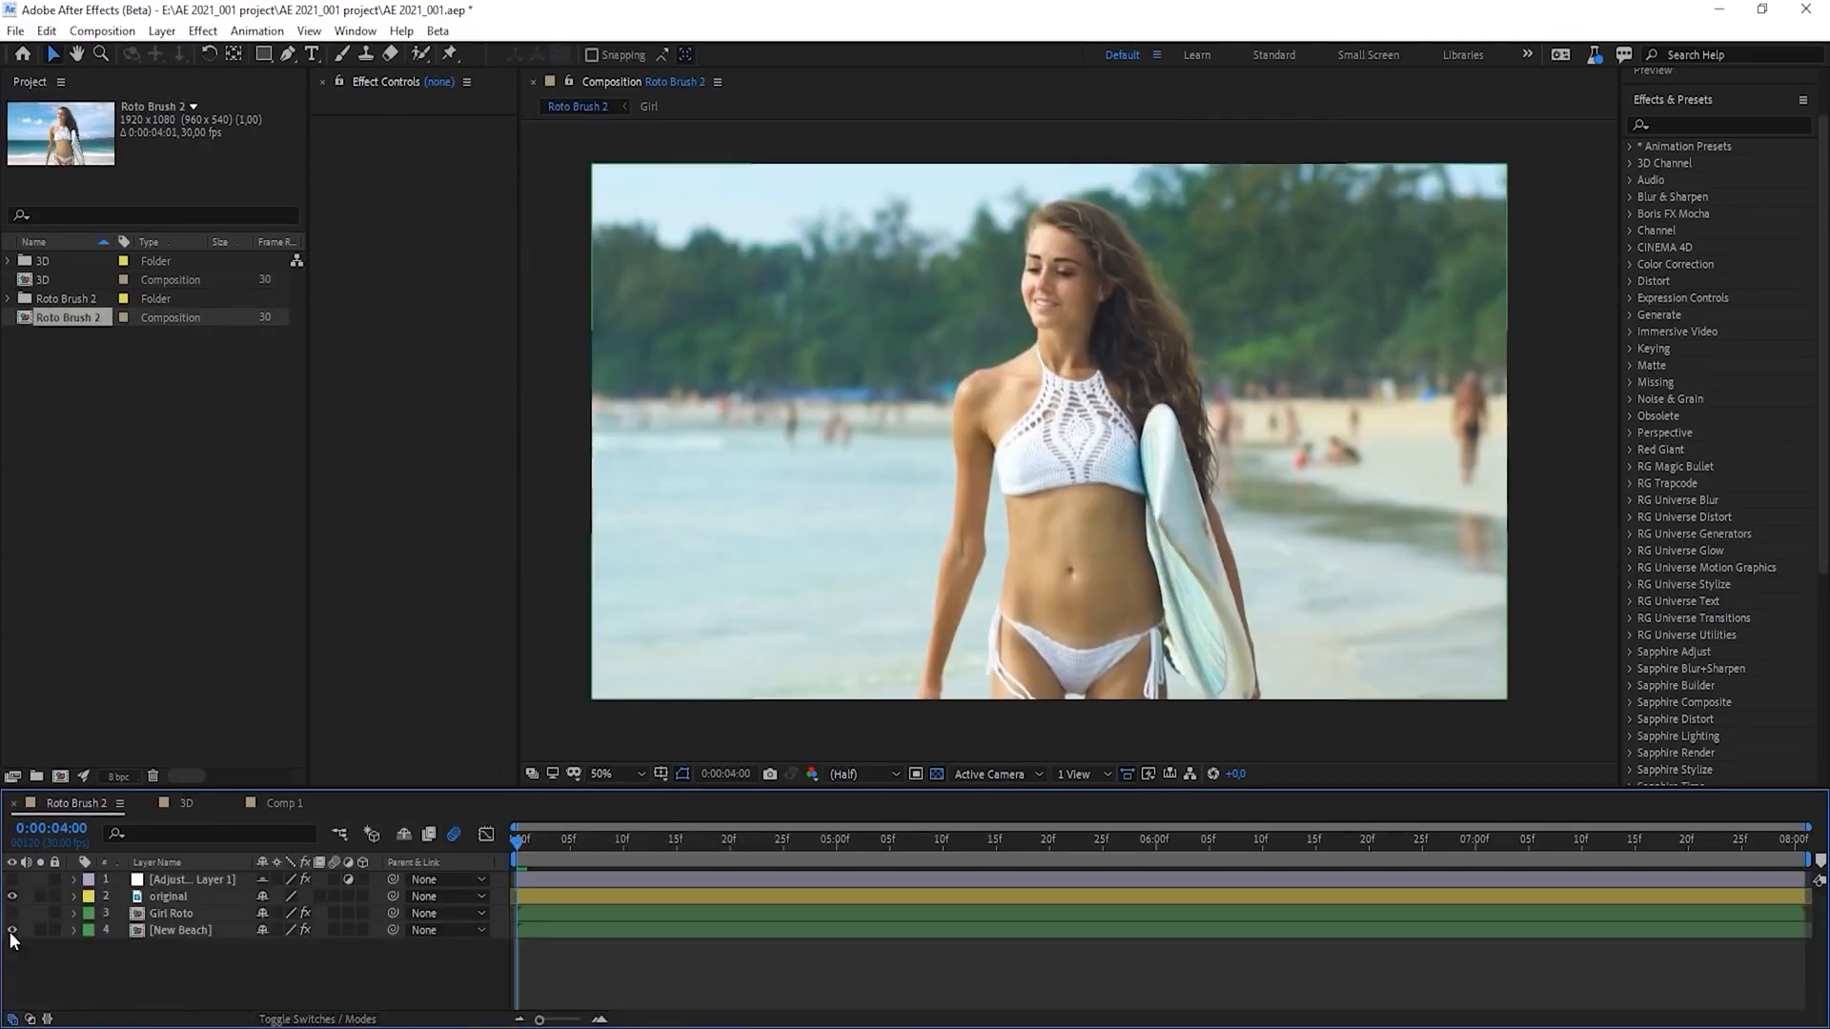
# - Preview the original beach footage in the Roto Brush 2 composition and set the current time to 0:00:05:00
pyautogui.press('space')
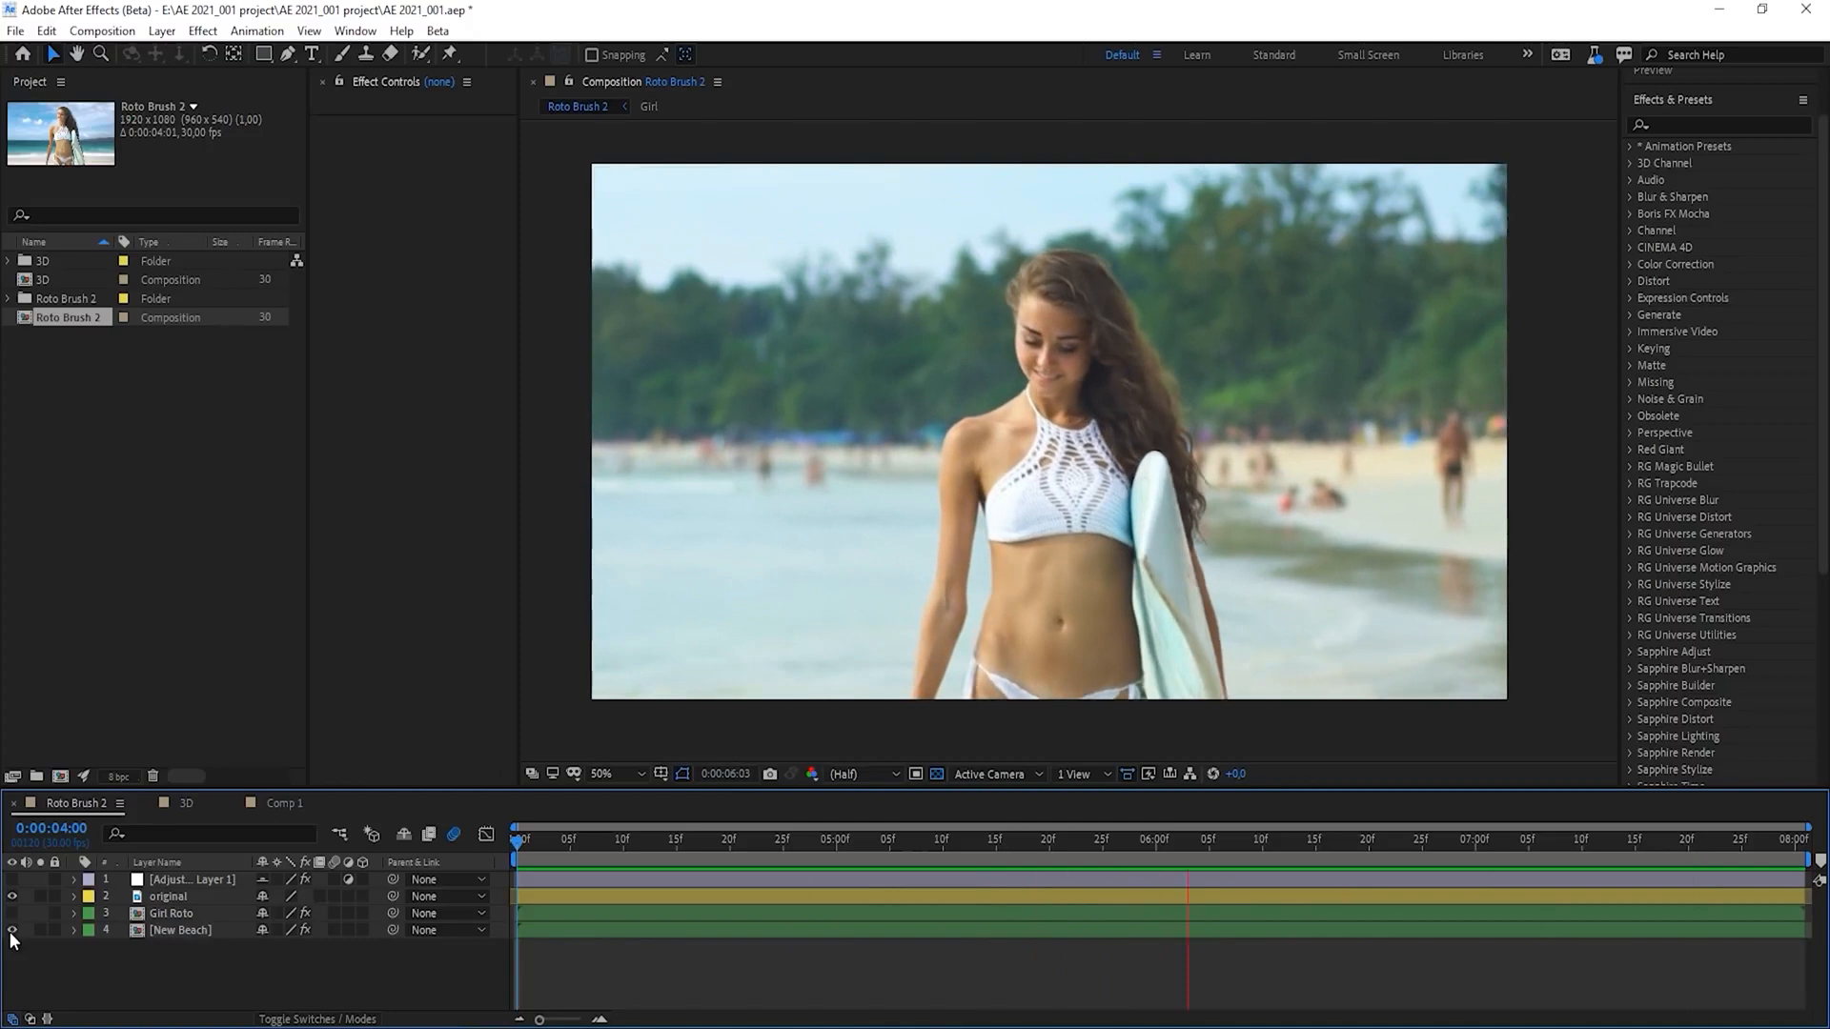
pyautogui.click(834, 865)
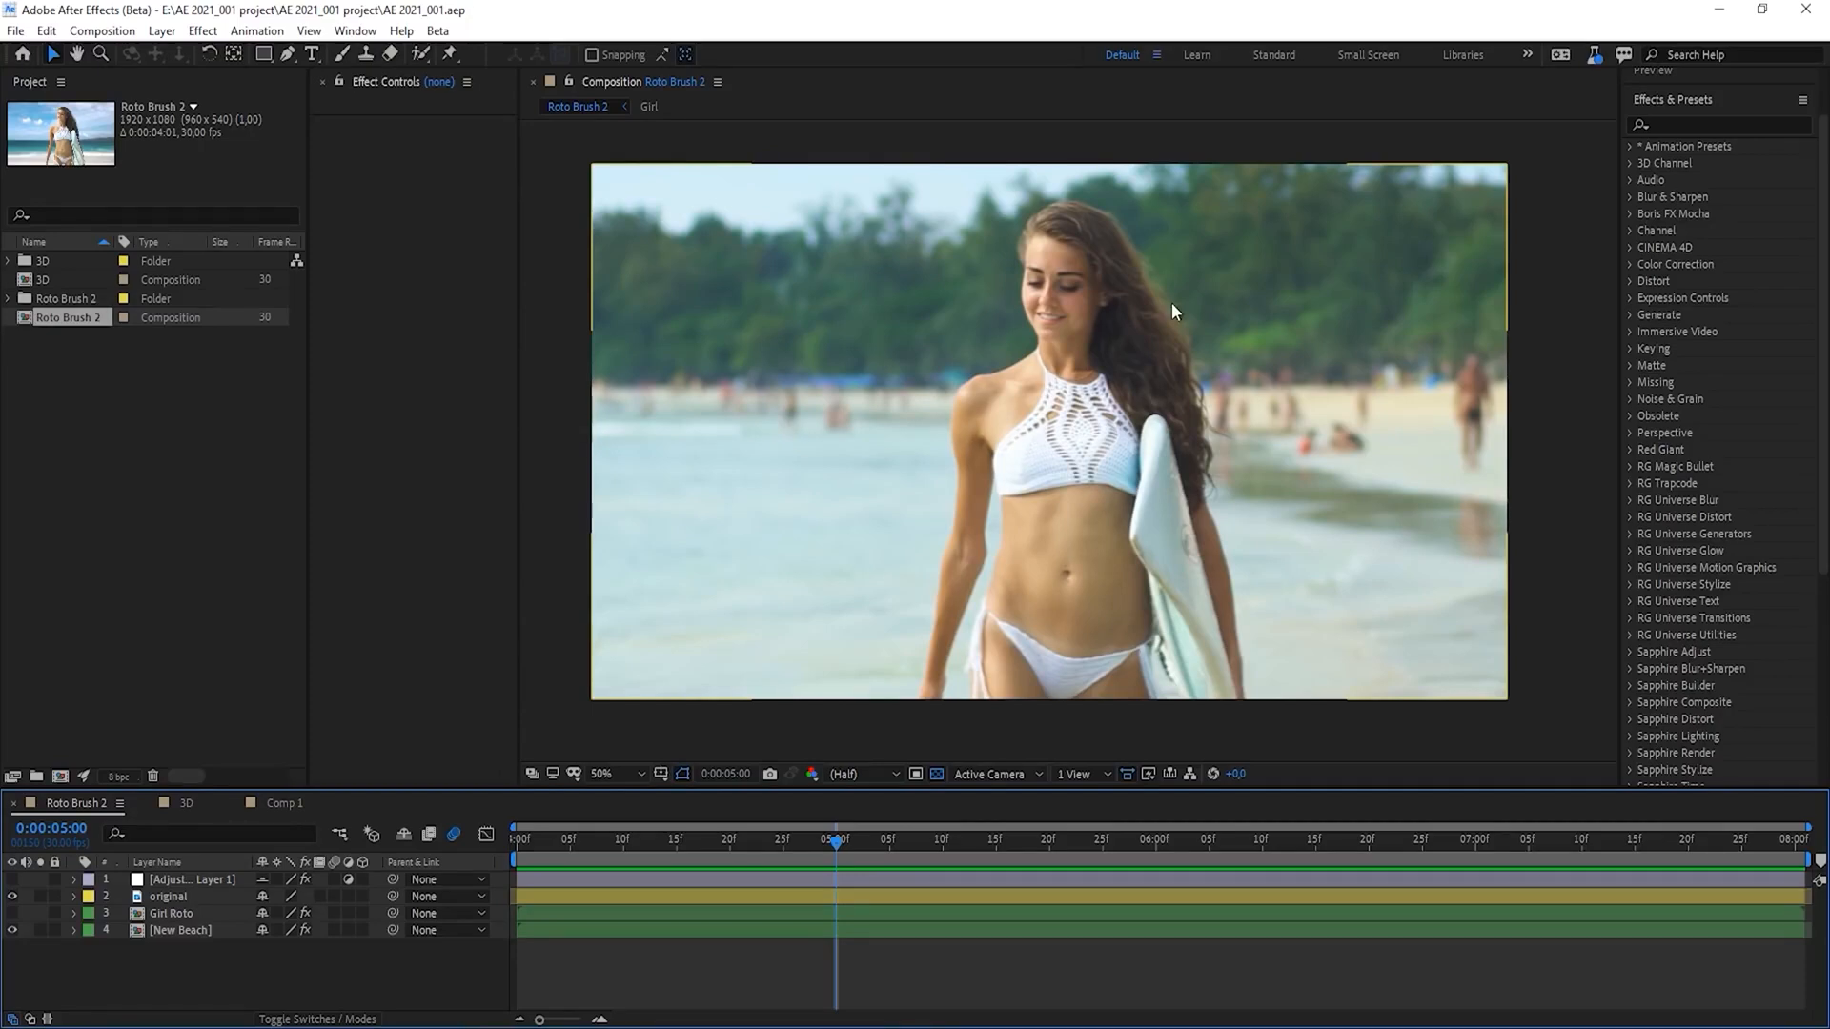
# - Show only the Girl Roto layer and inspect the edges of its cutout in the alpha channel view
pyautogui.moveTo(11, 895); pyautogui.dragTo(12, 913)
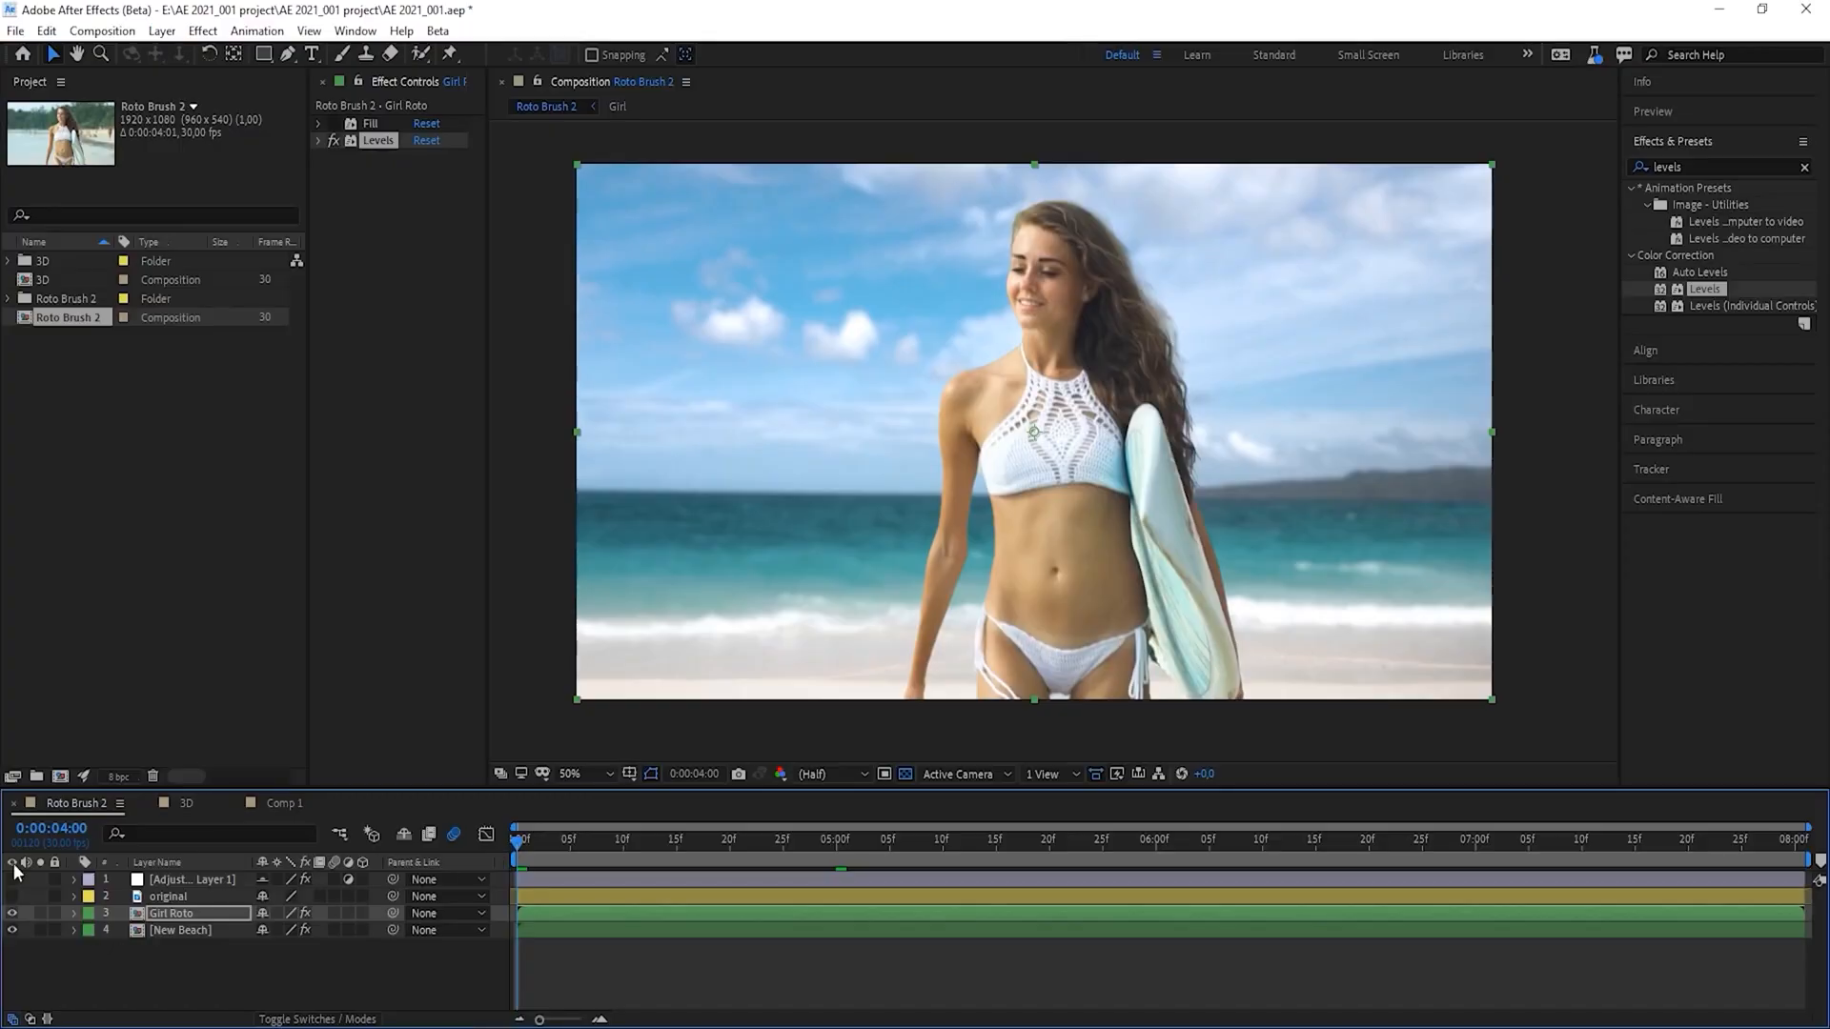
pyautogui.click(11, 930)
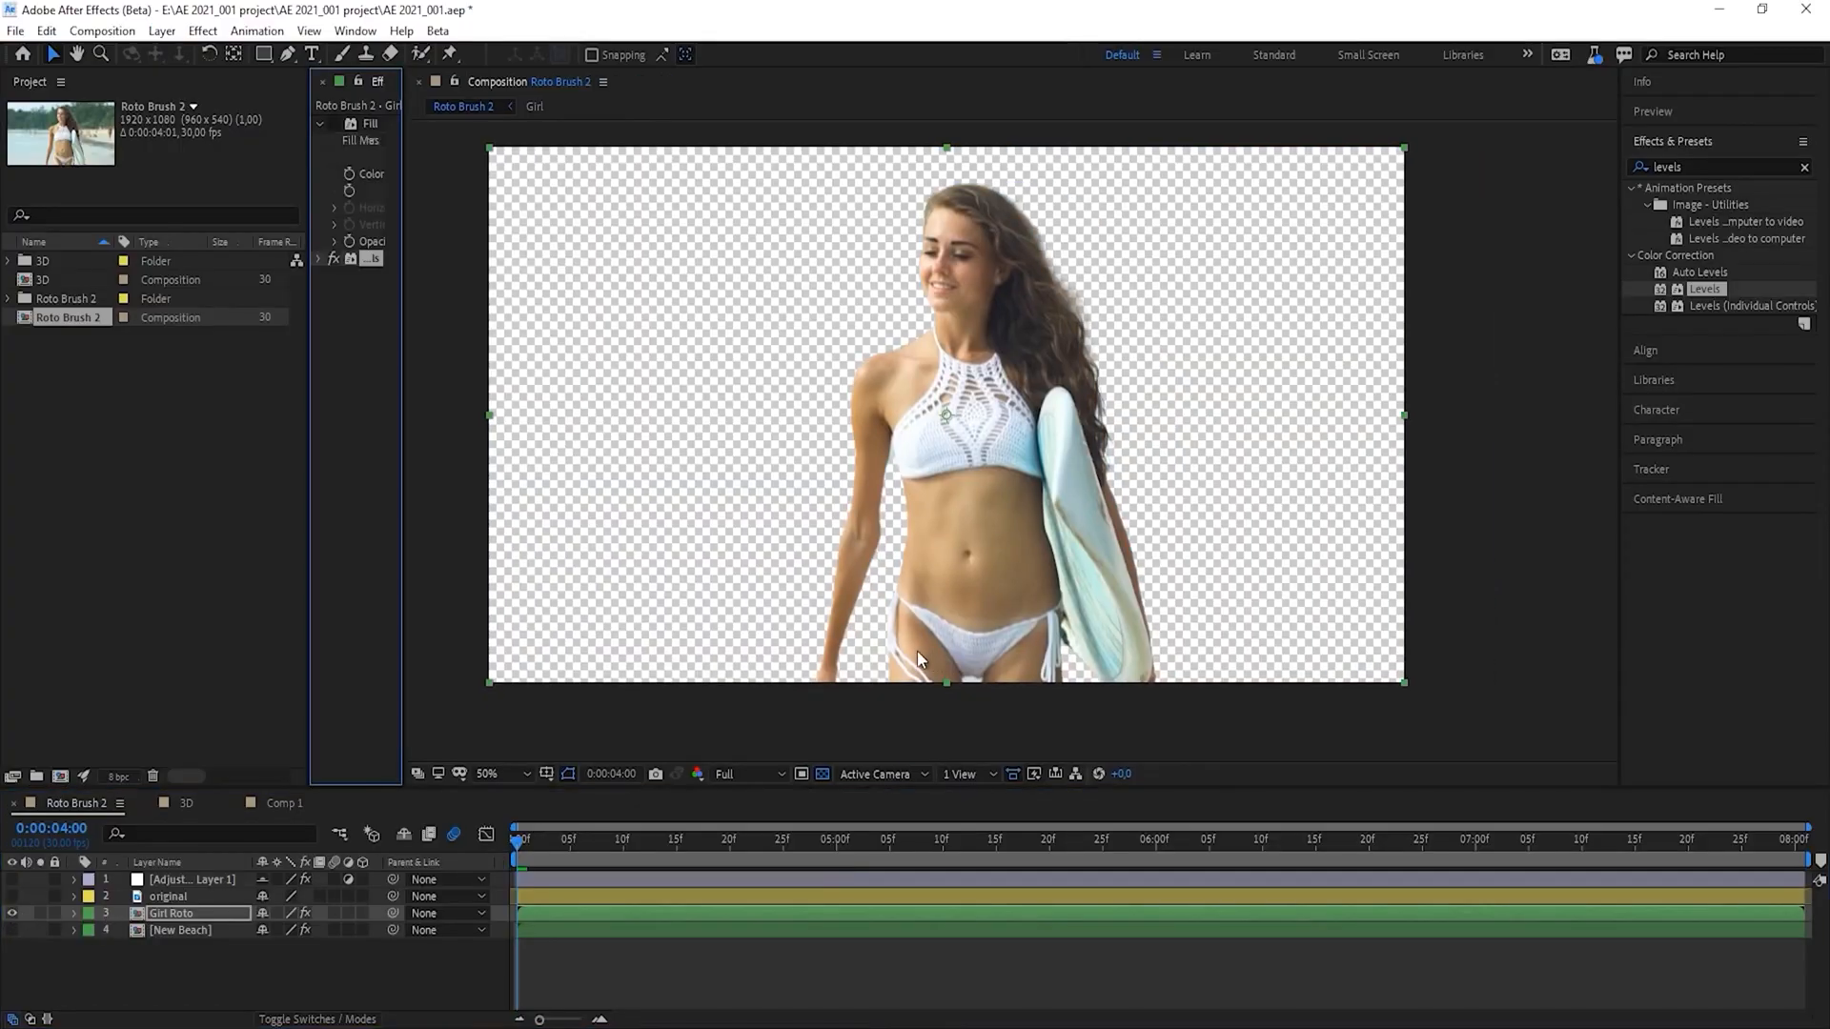
pyautogui.hotkey('alt', '4')
pyautogui.scroll(2, 1005, 457)
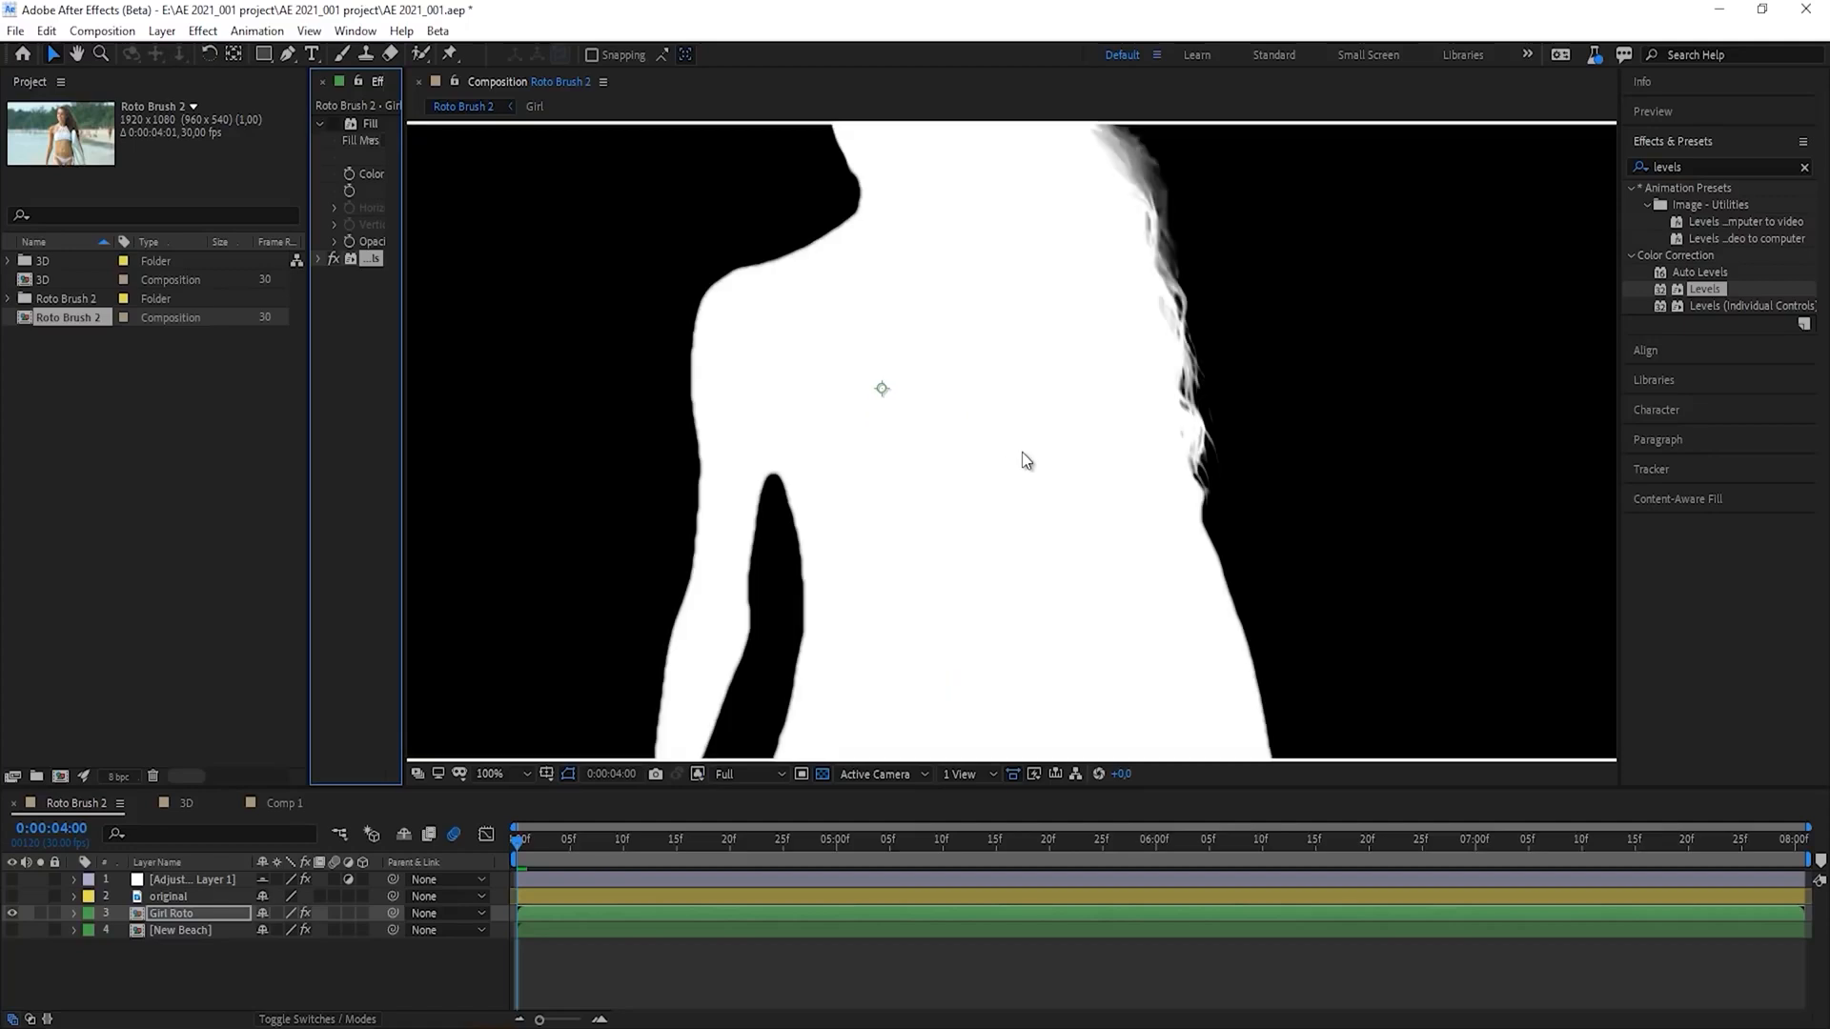
pyautogui.scroll(5, 1018, 450)
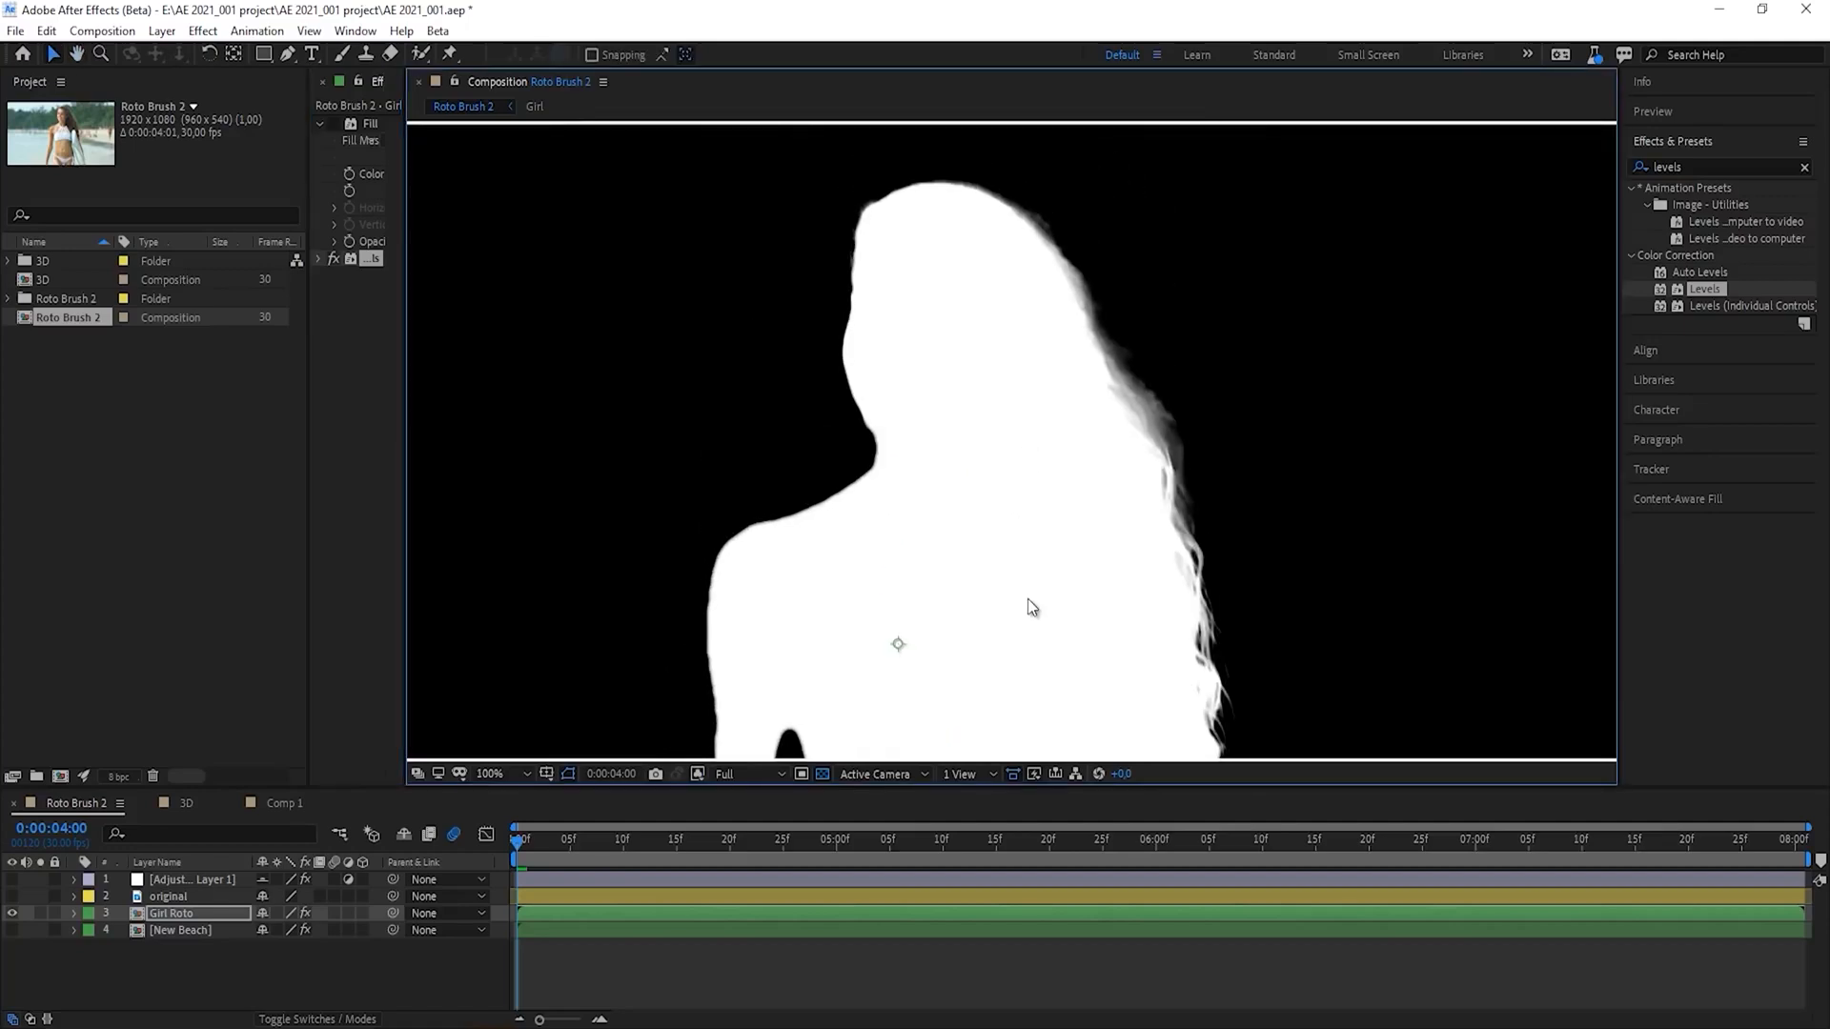
pyautogui.scroll(-2, 1077, 626)
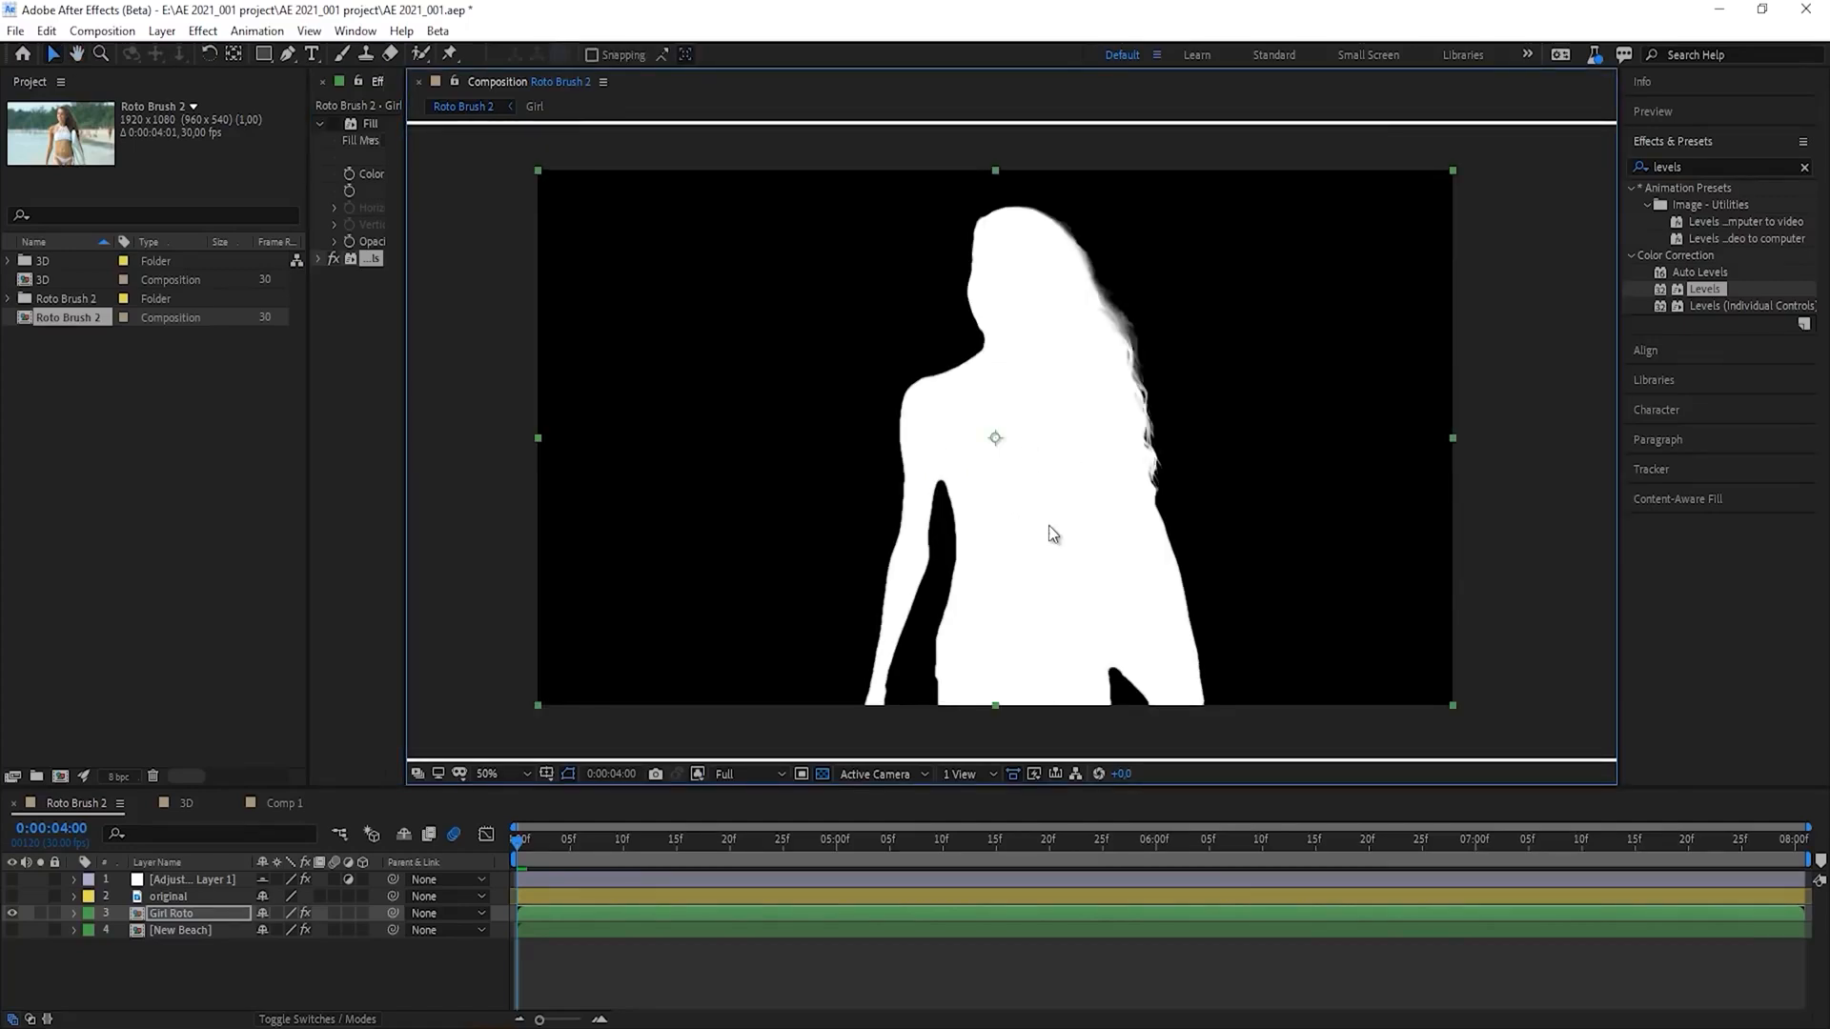
pyautogui.hotkey('alt', '4')
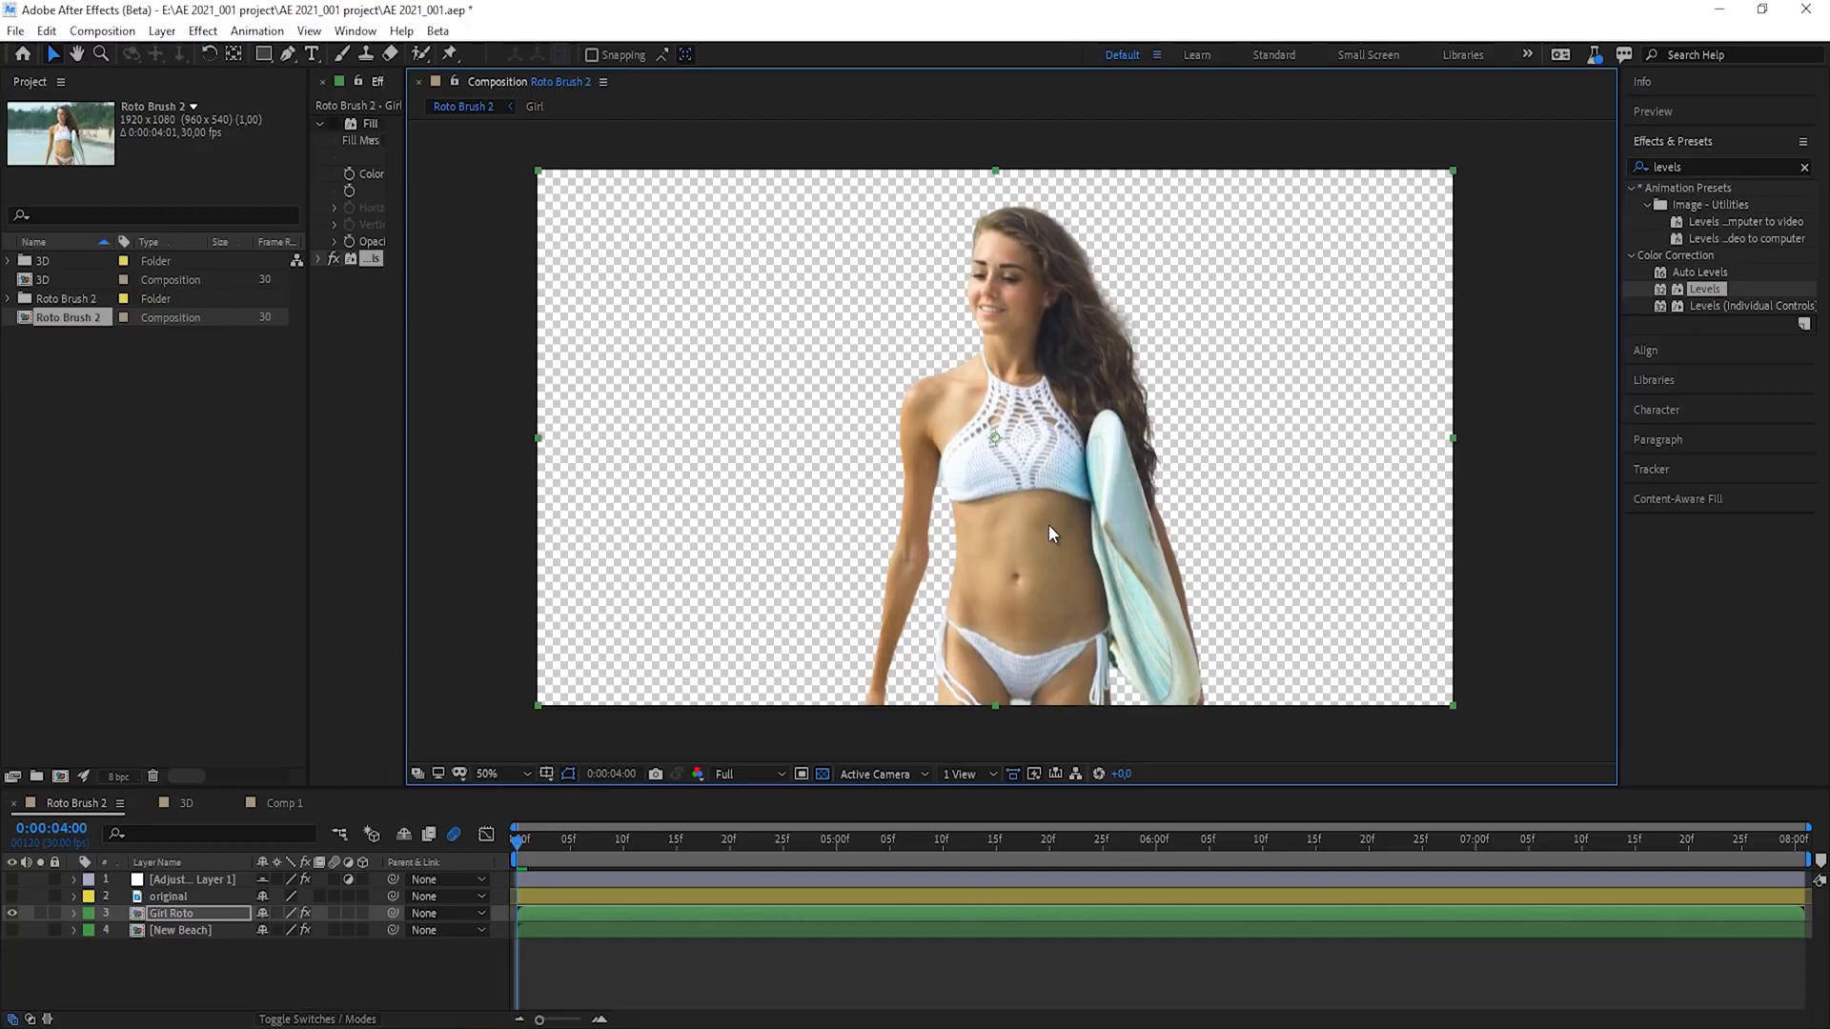
# - Make the original footage the only visible layer in Roto Brush 2 and enlarge the composition viewer
pyautogui.click(12, 914)
pyautogui.click(11, 929)
pyautogui.click(175, 897)
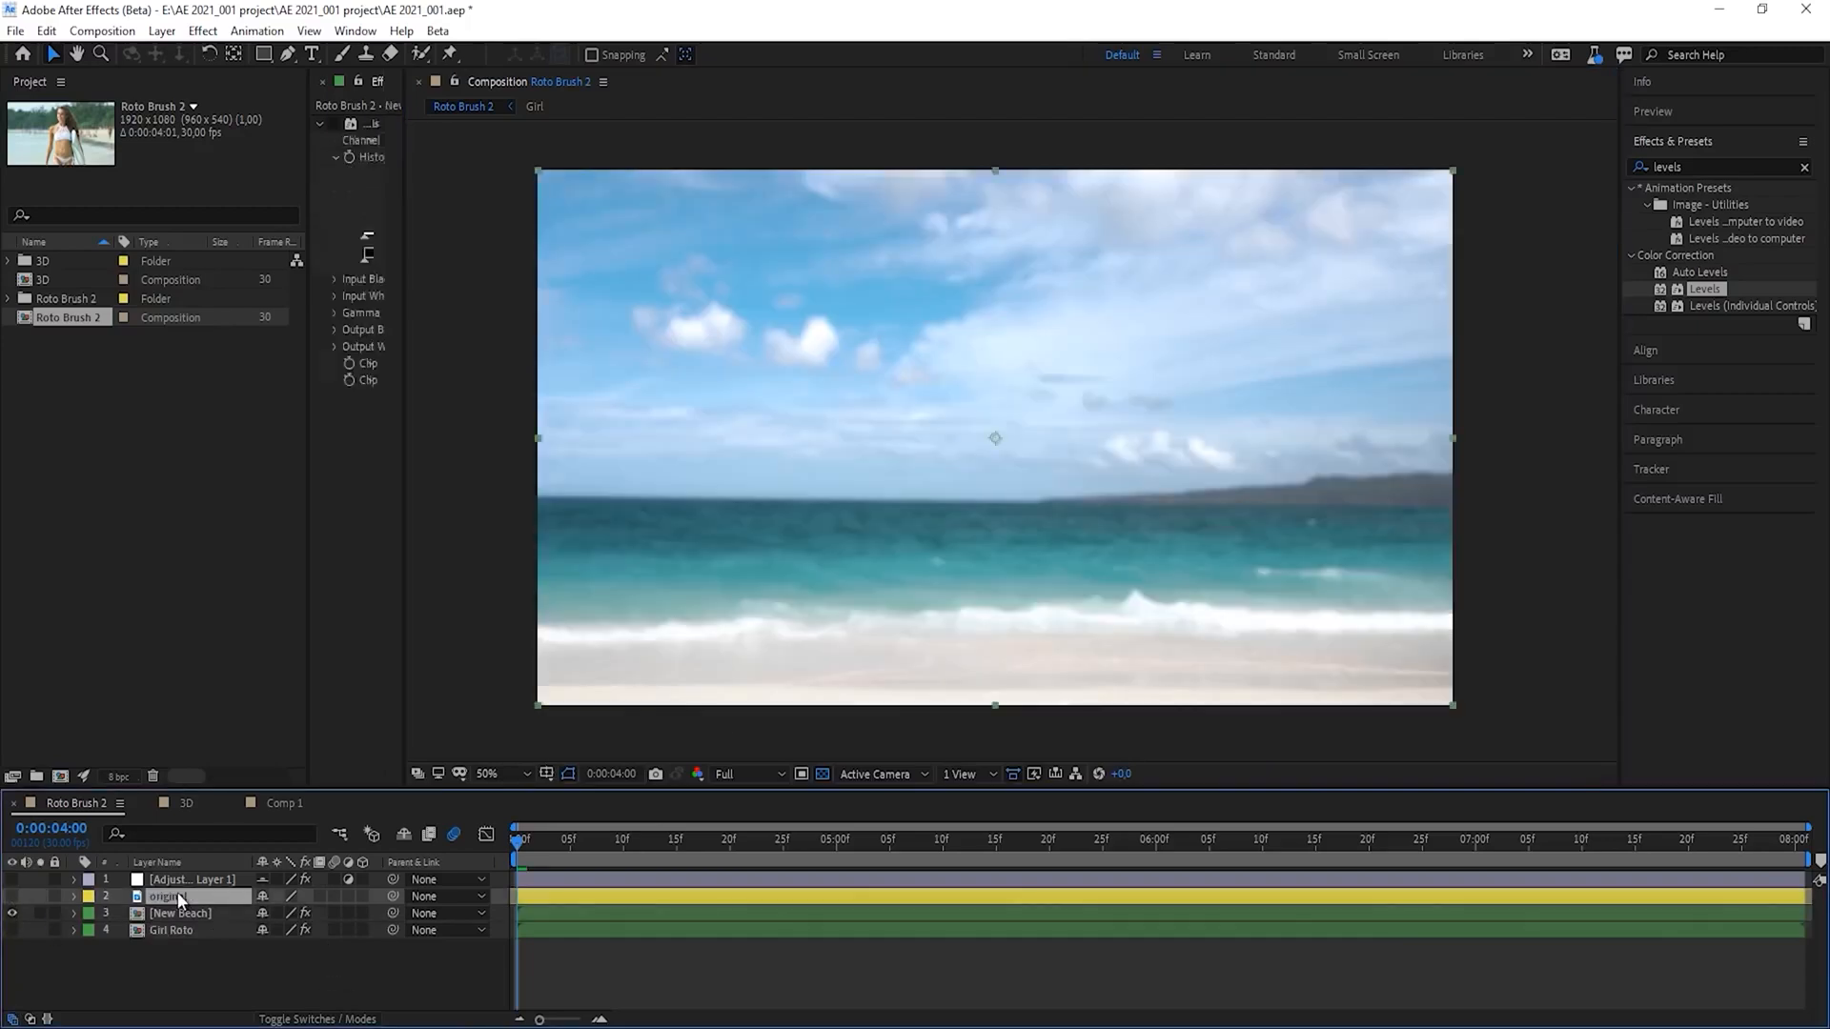
pyautogui.click(12, 896)
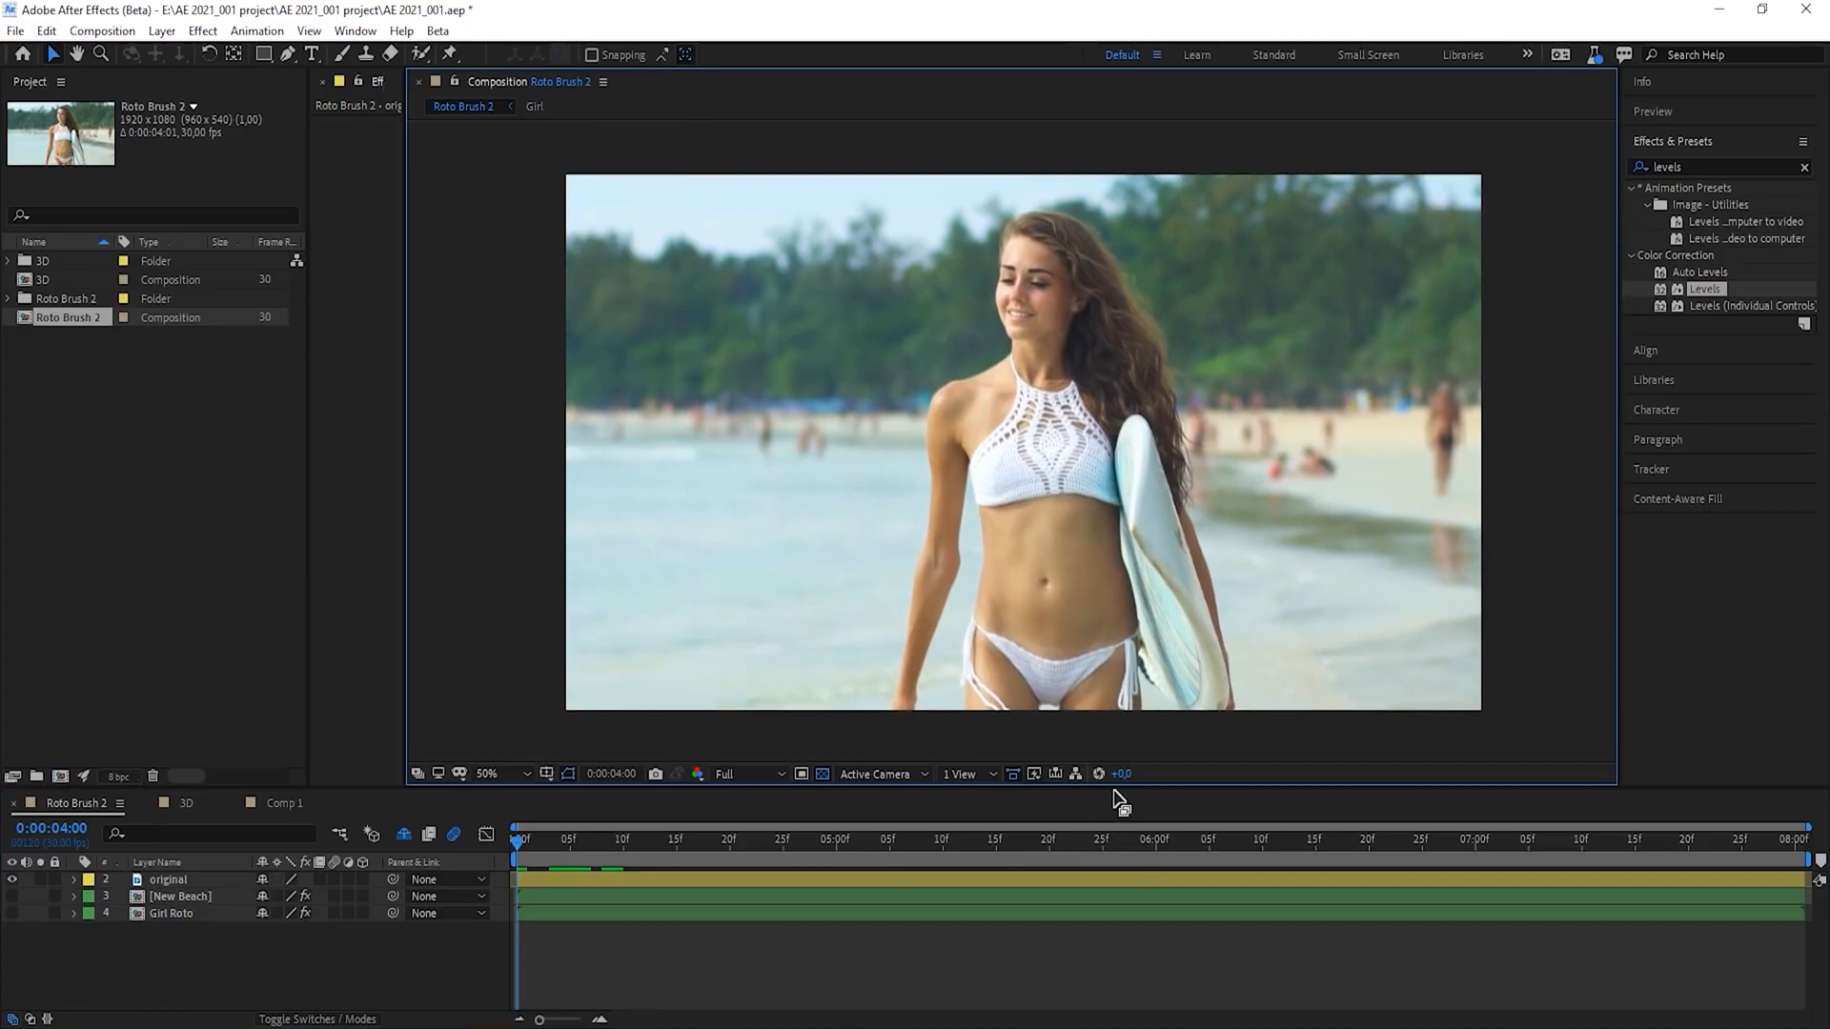
pyautogui.moveTo(1115, 789); pyautogui.dragTo(1114, 855)
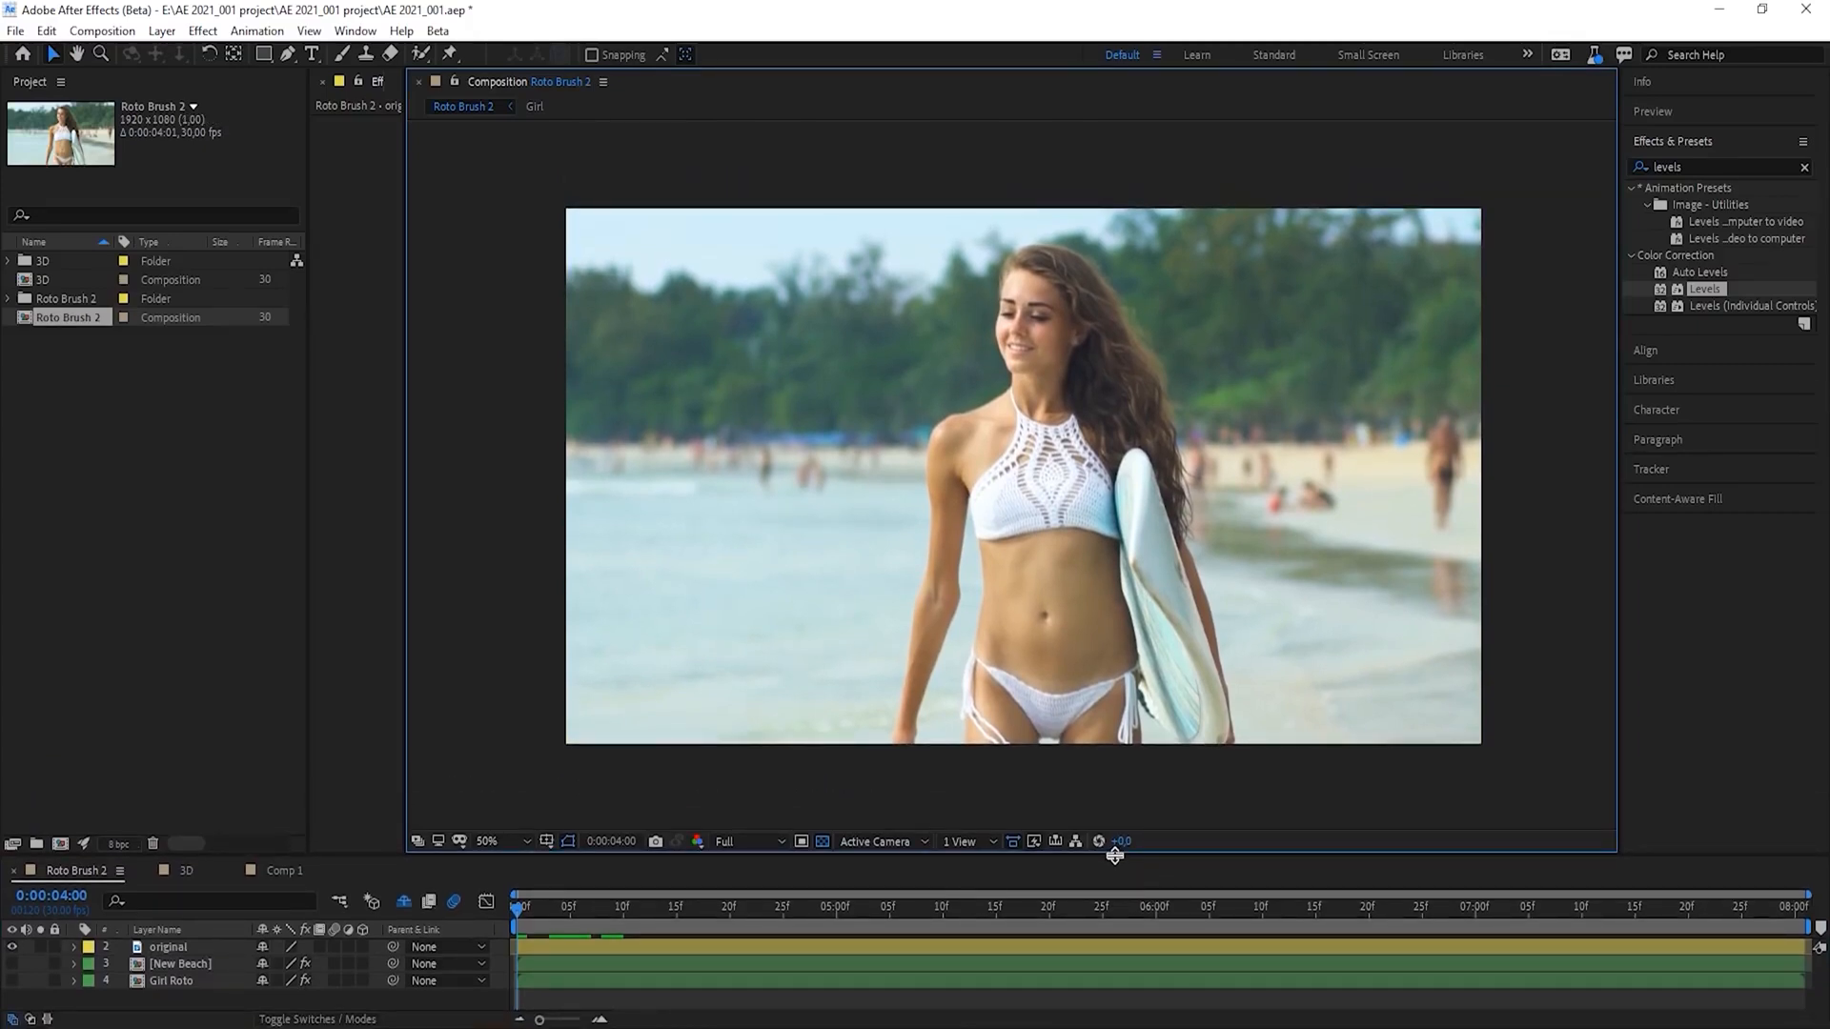
# - Activate the Roto Brush Tool and open the original footage layer in its own layer viewer
pyautogui.click(421, 54)
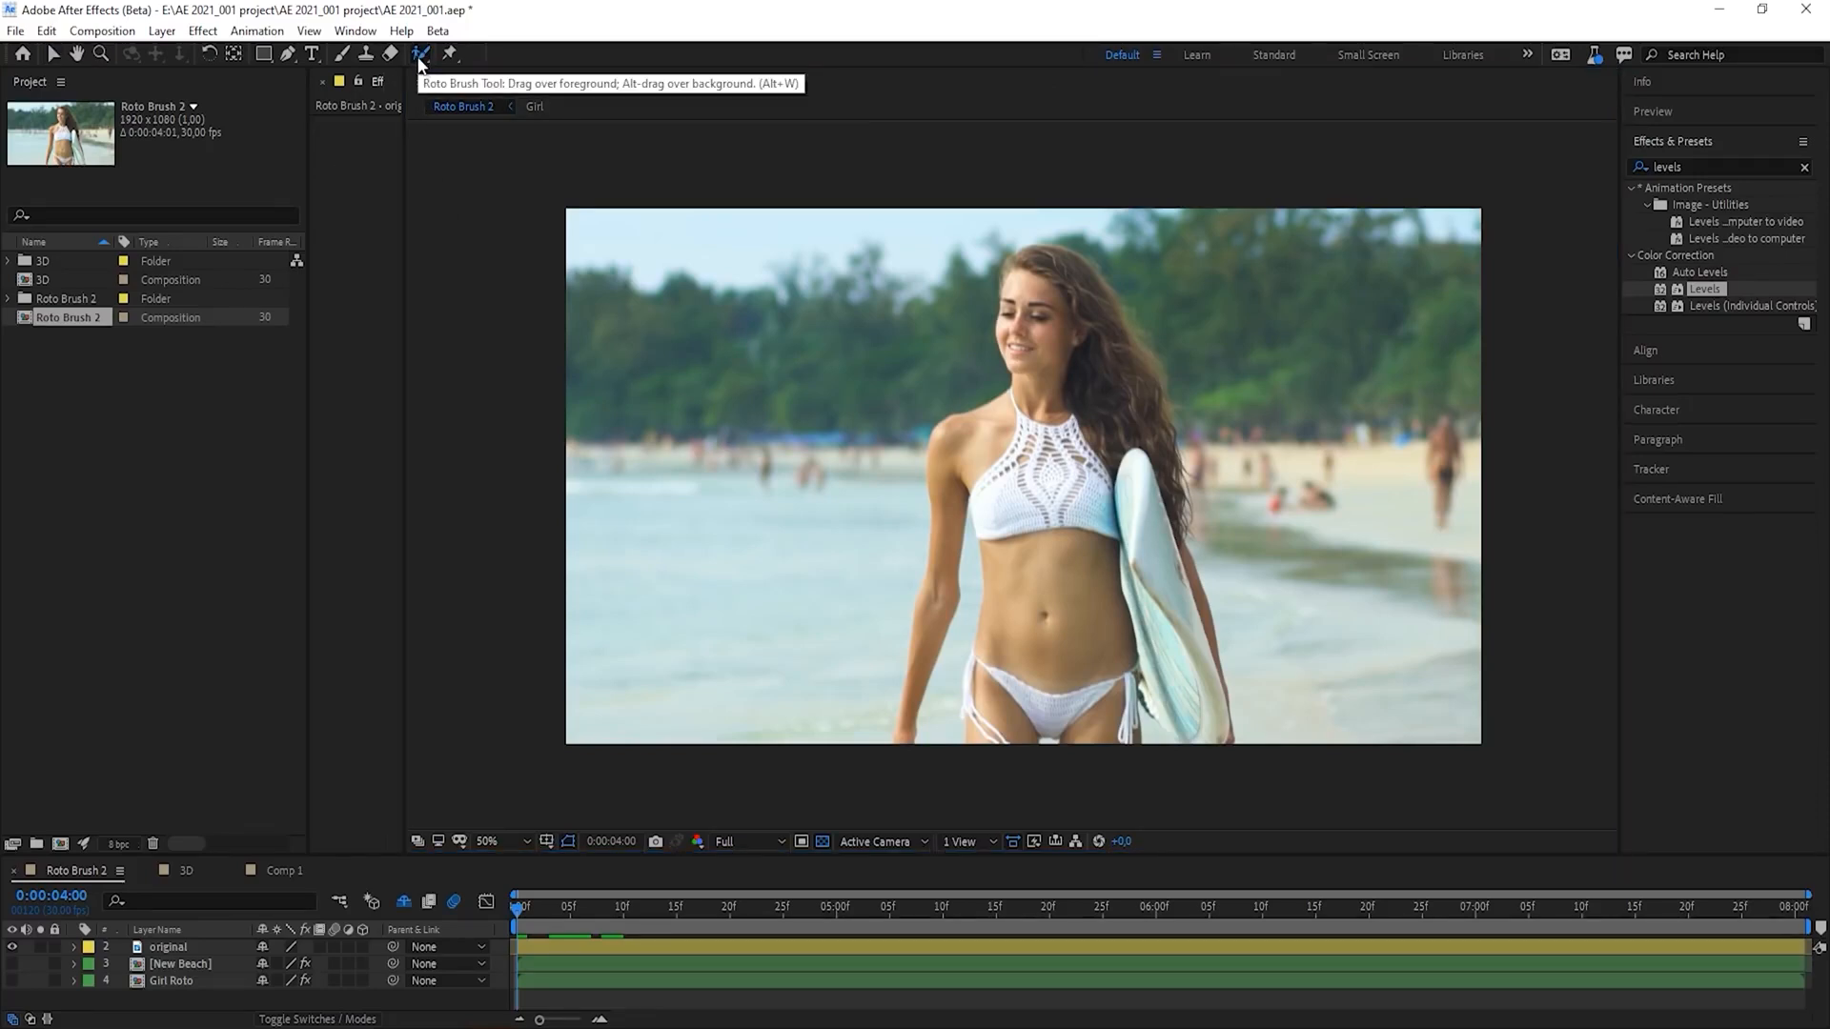
pyautogui.click(837, 386)
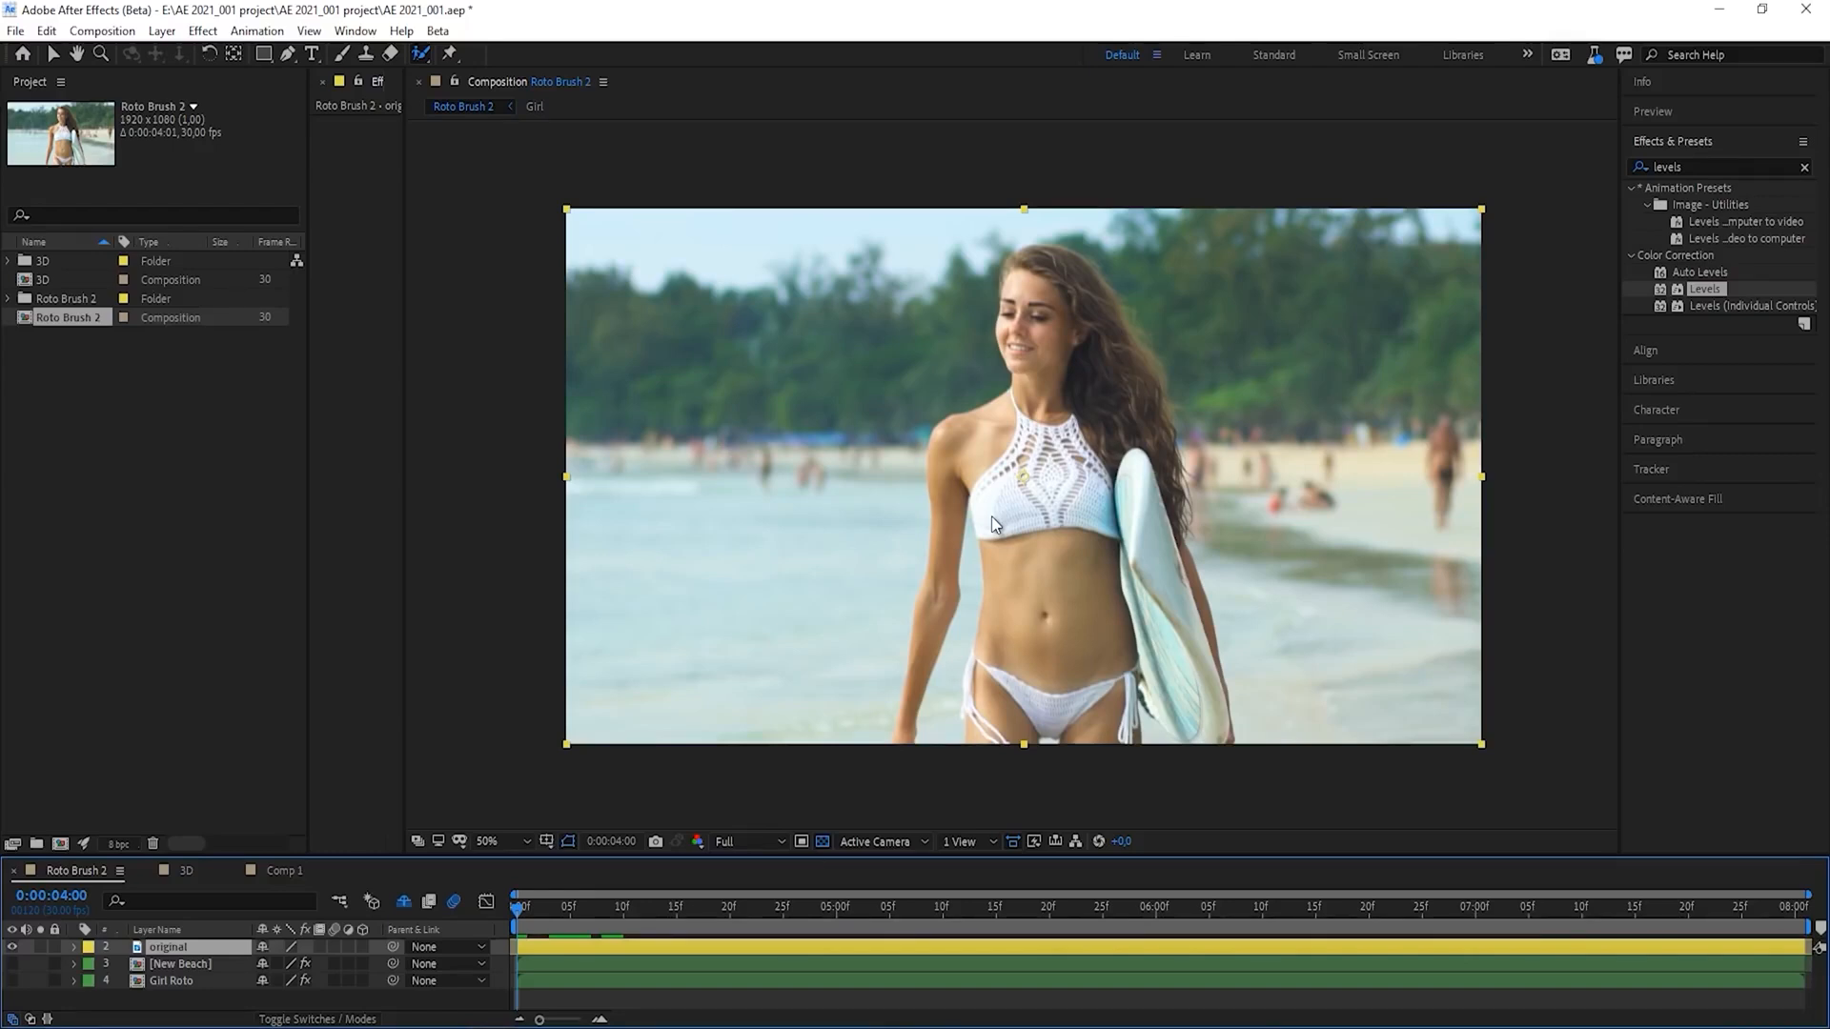
pyautogui.doubleClick(604, 952)
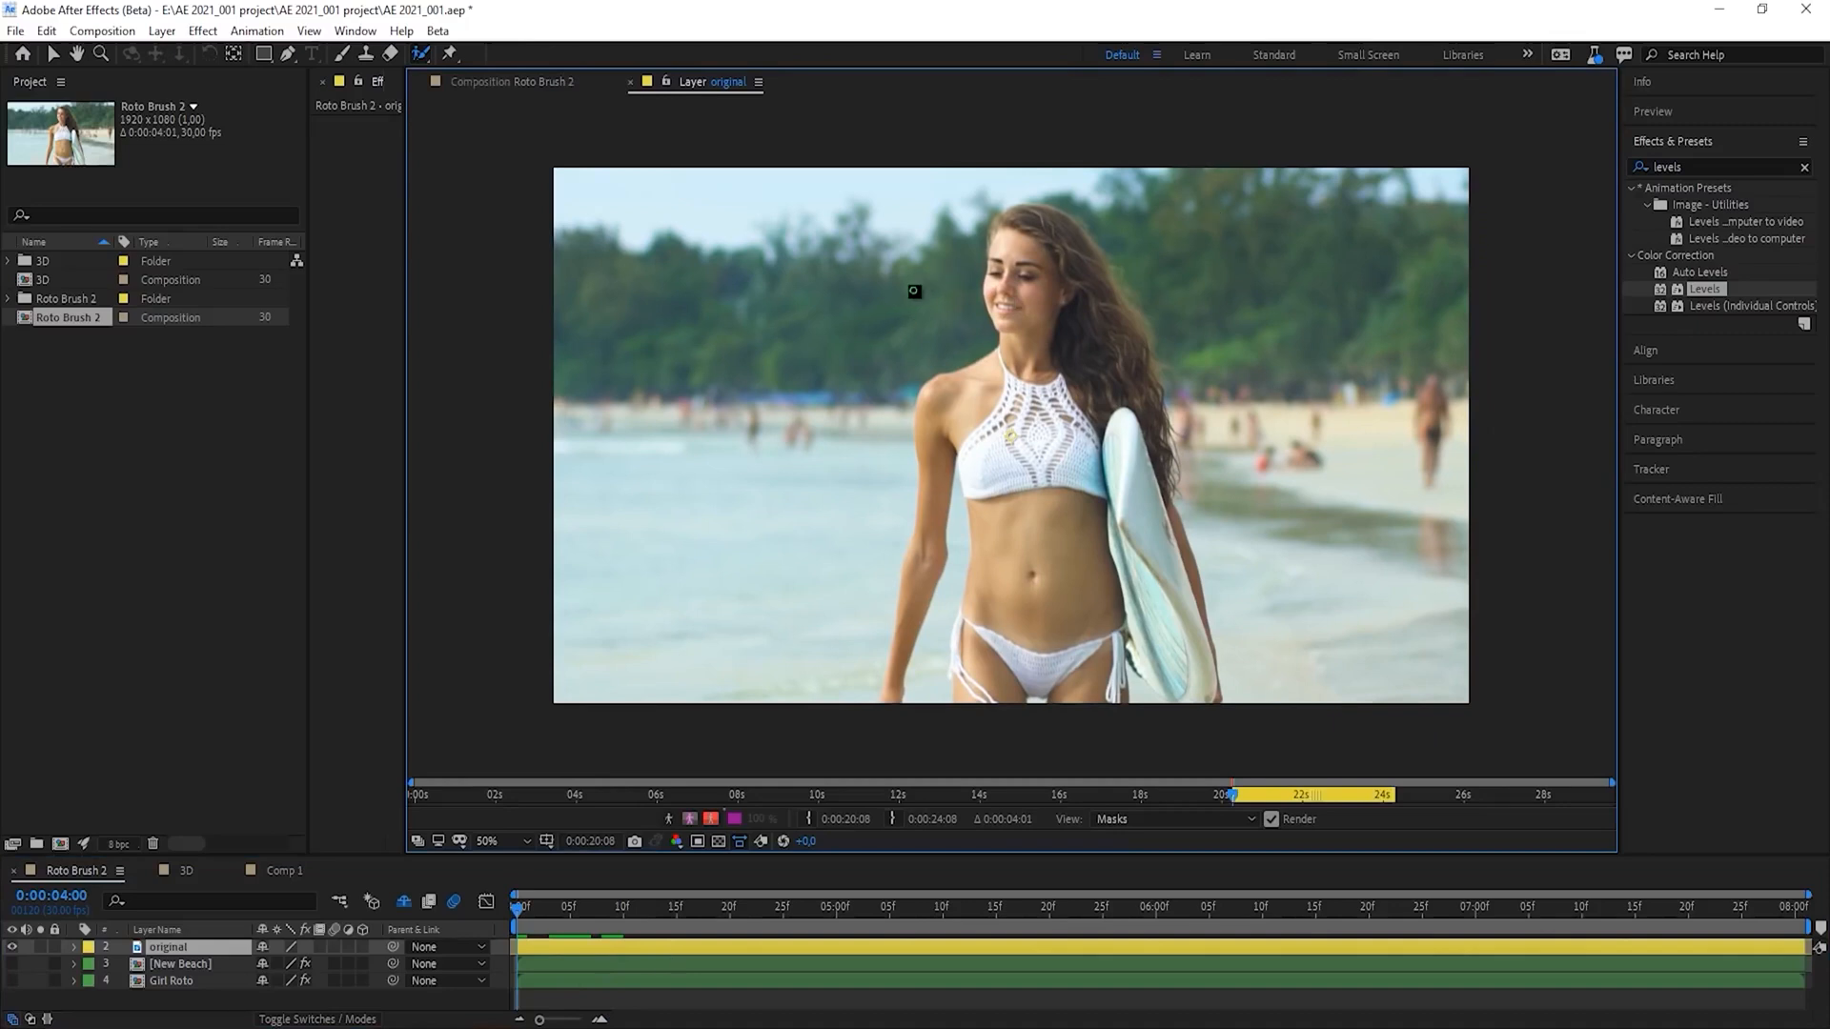
# - Paint a Roto Brush foreground selection over the woman and surfboard, and subtract the background gap between her arm and torso
pyautogui.scroll(1, 942, 306)
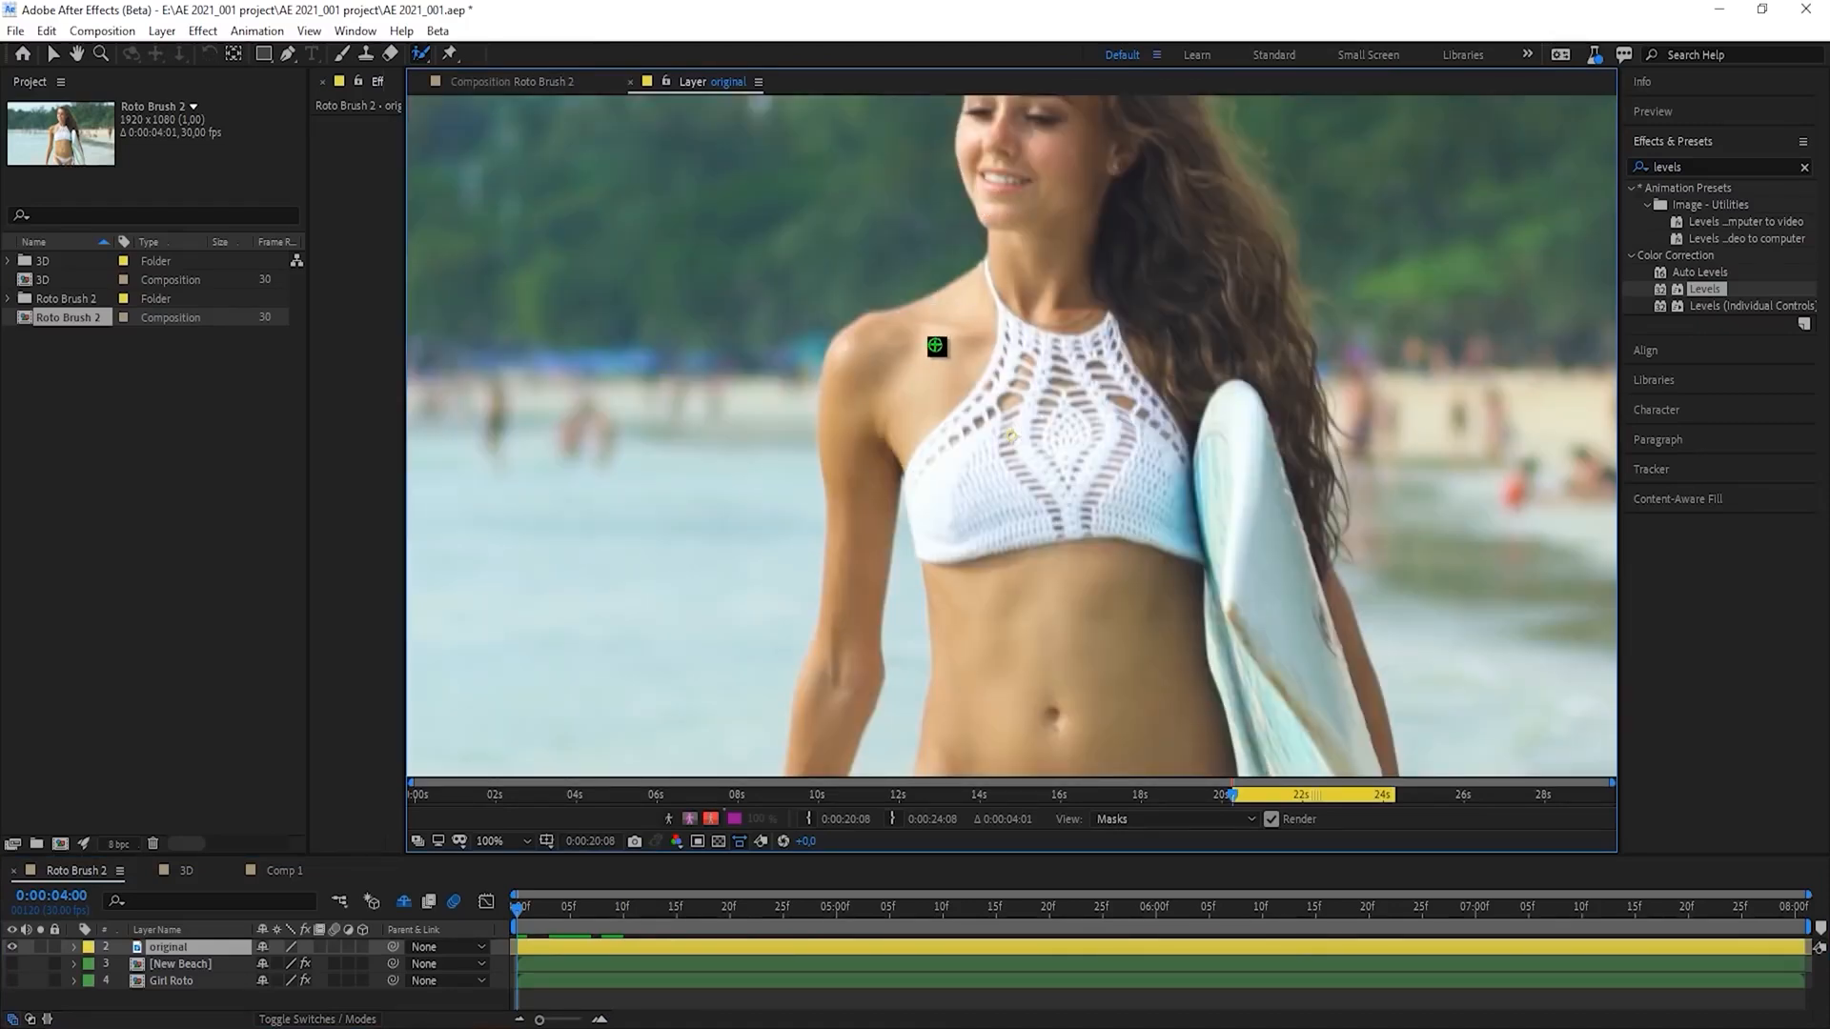
pyautogui.scroll(-1, 960, 271)
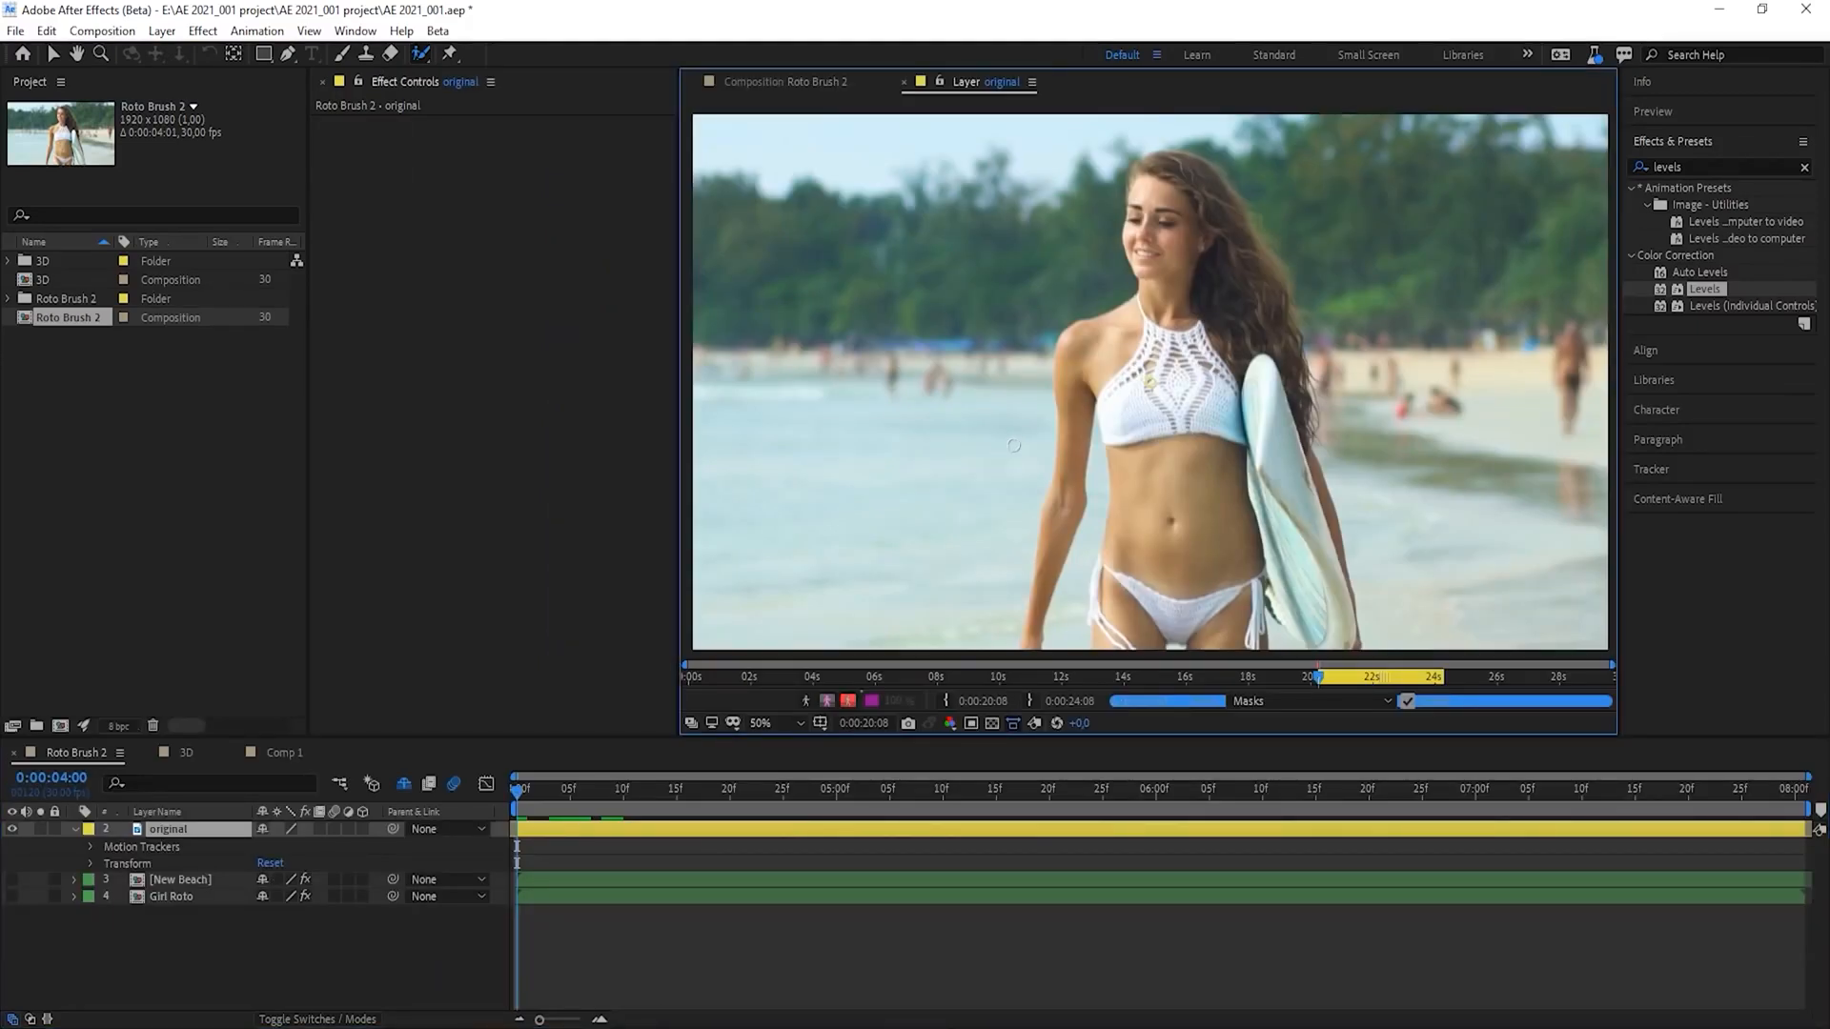
pyautogui.moveTo(1138, 631)
pyautogui.mouseDown()
pyautogui.moveTo(1149, 558)
pyautogui.moveTo(1088, 353)
pyautogui.moveTo(1044, 561)
pyautogui.moveTo(1080, 364)
pyautogui.moveTo(1146, 271)
pyautogui.moveTo(1152, 183)
pyautogui.moveTo(1186, 179)
pyautogui.moveTo(1277, 326)
pyautogui.moveTo(1331, 625)
pyautogui.moveTo(1245, 579)
pyautogui.moveTo(1221, 631)
pyautogui.moveTo(1130, 610)
pyautogui.mouseUp()
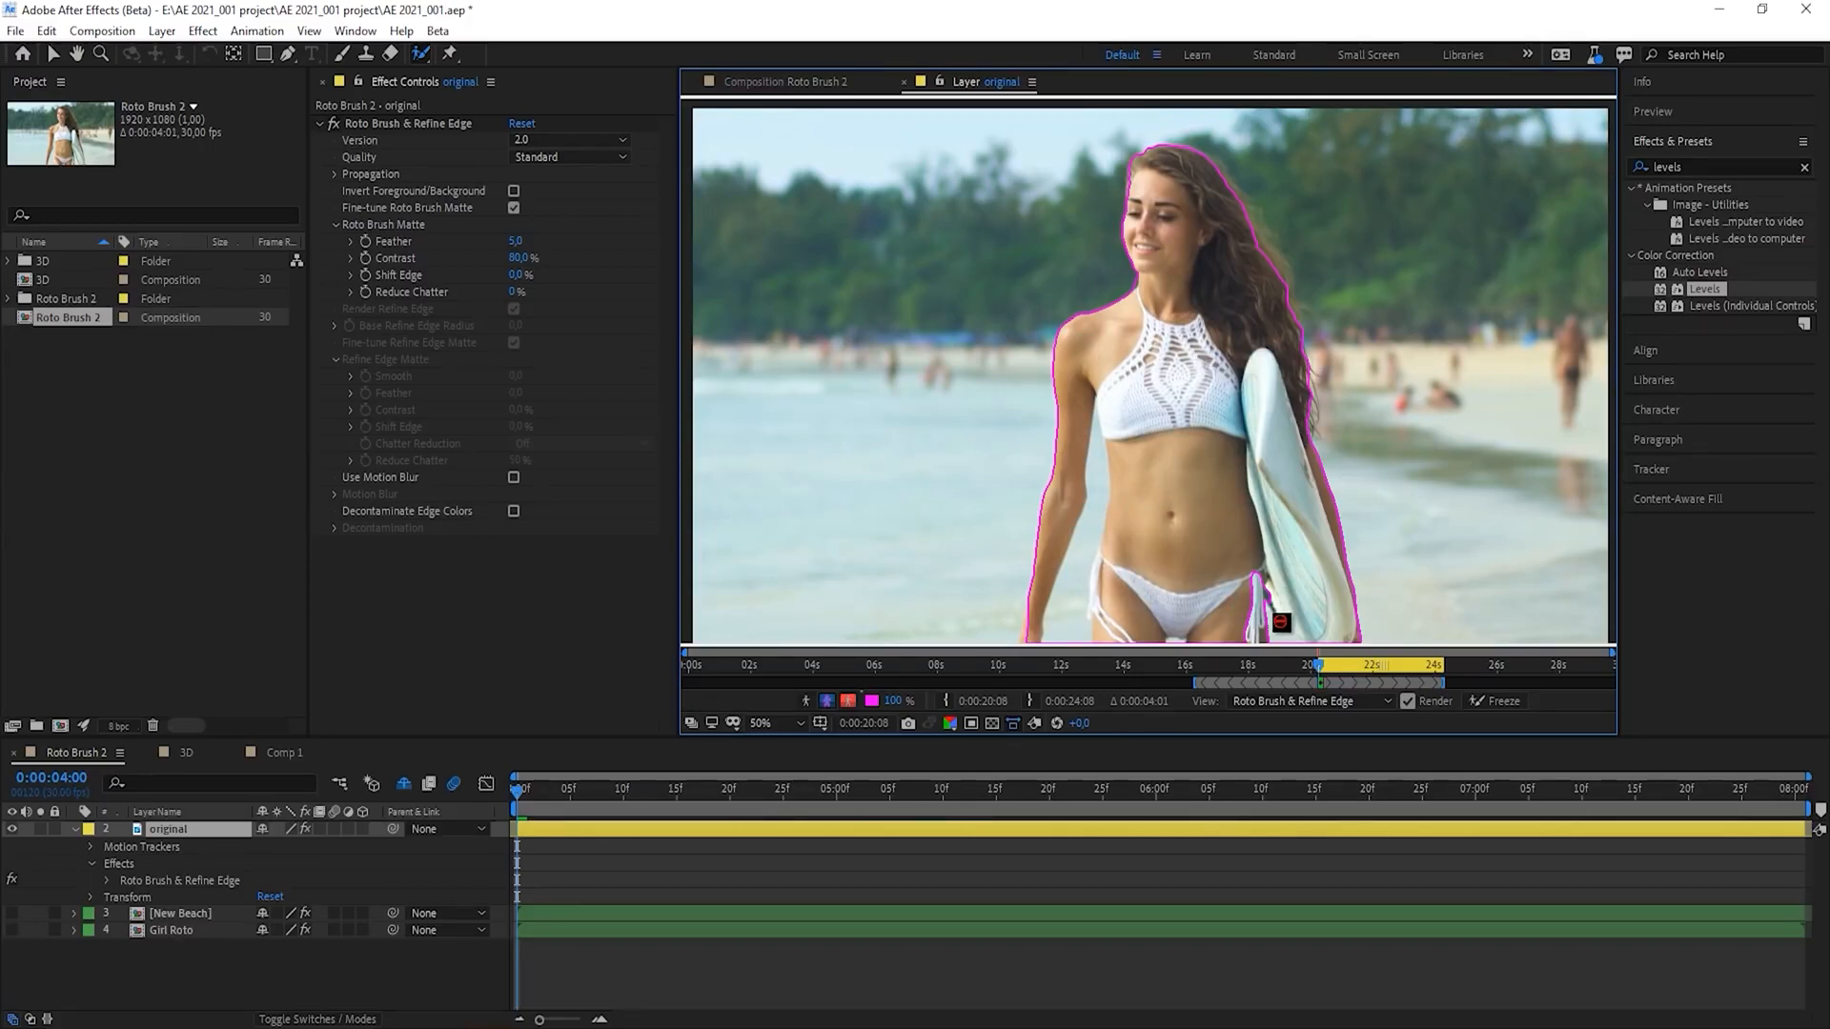
pyautogui.moveTo(1097, 472)
pyautogui.mouseDown()
pyautogui.moveTo(1074, 605)
pyautogui.moveTo(1097, 599)
pyautogui.moveTo(1110, 648)
pyautogui.mouseUp()
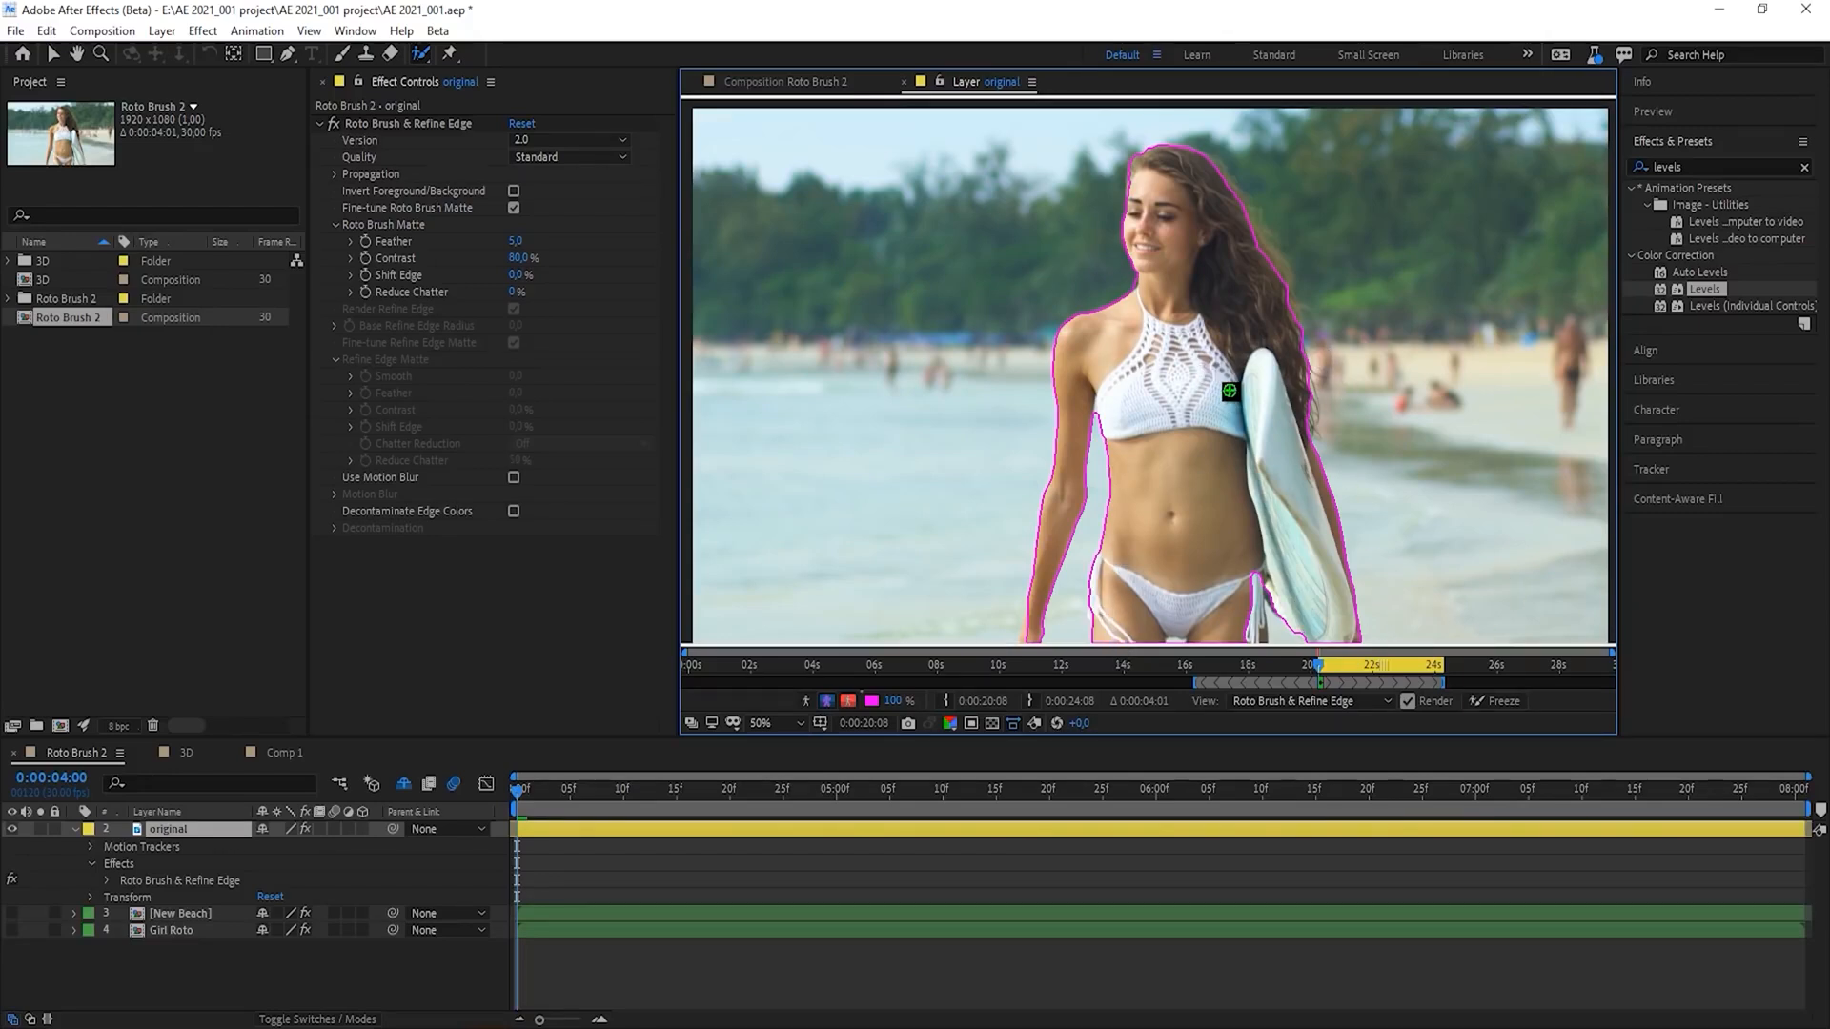
# - Propagate the Roto Brush selection through the clip by playing the layer from 0:00:20:08
pyautogui.press('h')
pyautogui.moveTo(1367, 392); pyautogui.dragTo(1331, 374)
pyautogui.hotkey('alt', 'w')
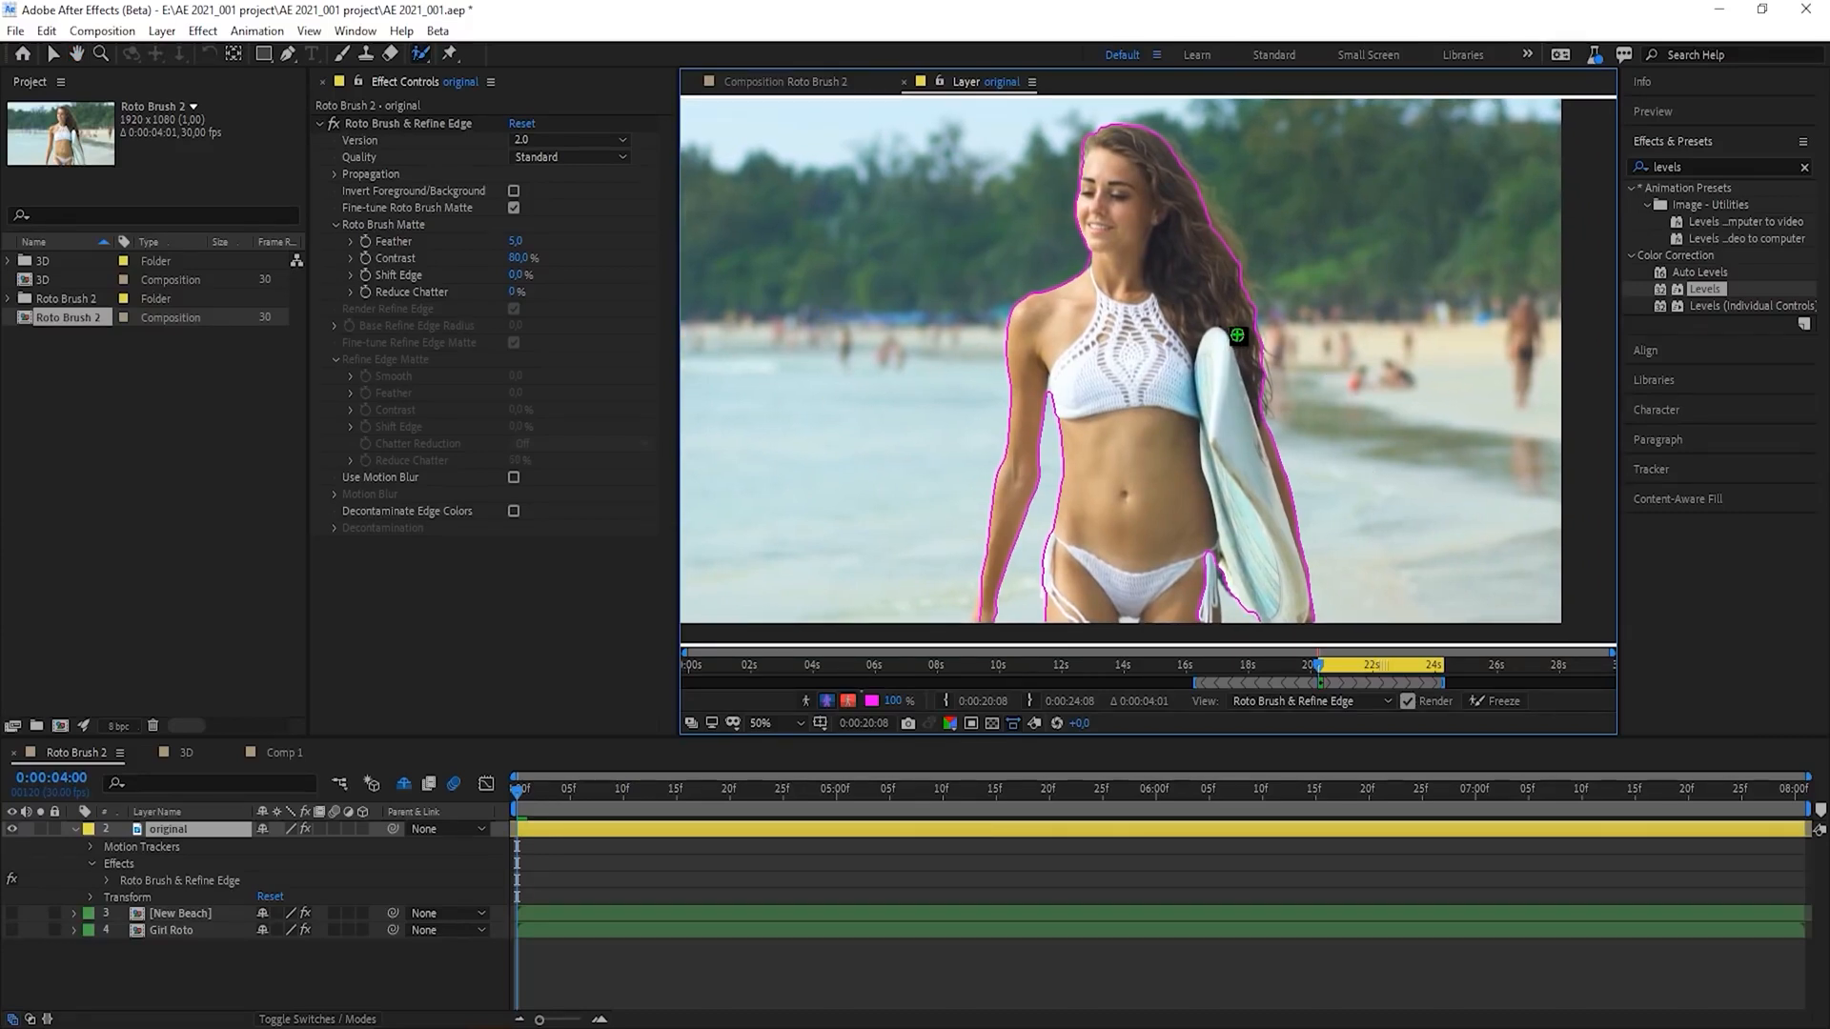
pyautogui.press('space')
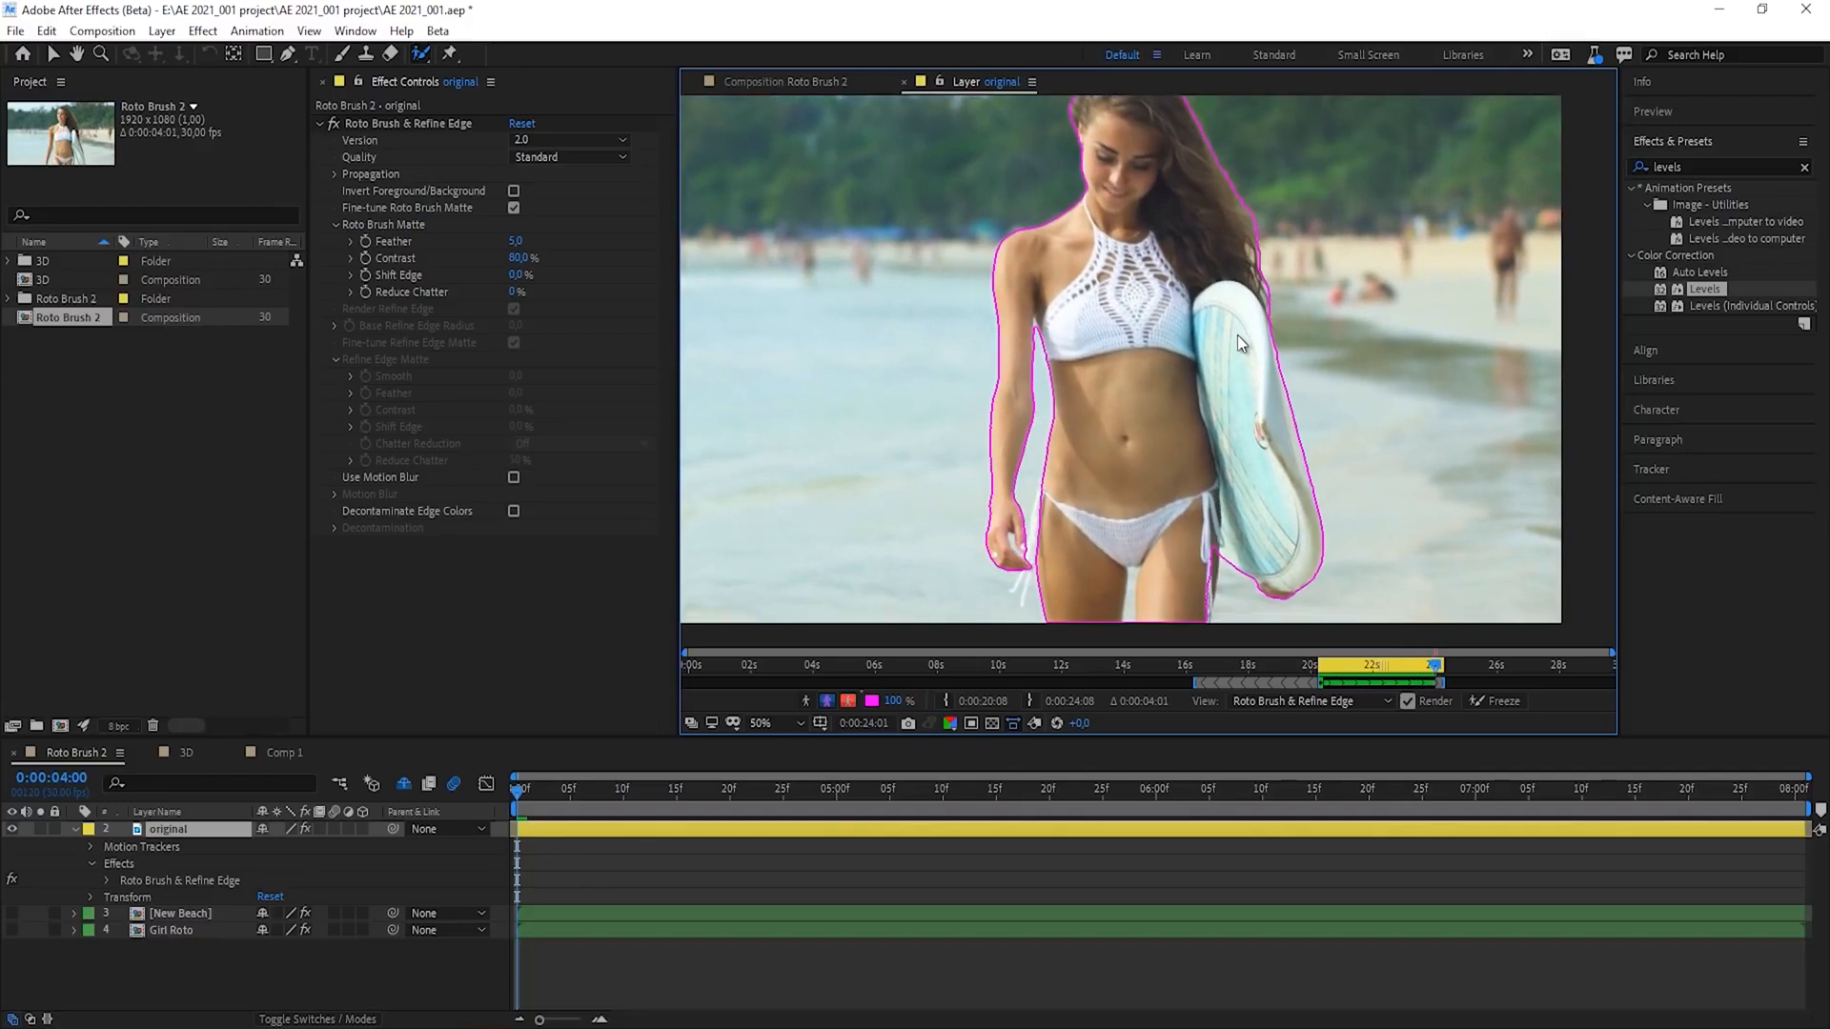
# - Inspect the woman's Roto Brush matte around 0:00:05:07 in the alpha, alpha boundary and alpha overlay displays
pyautogui.click(808, 699)
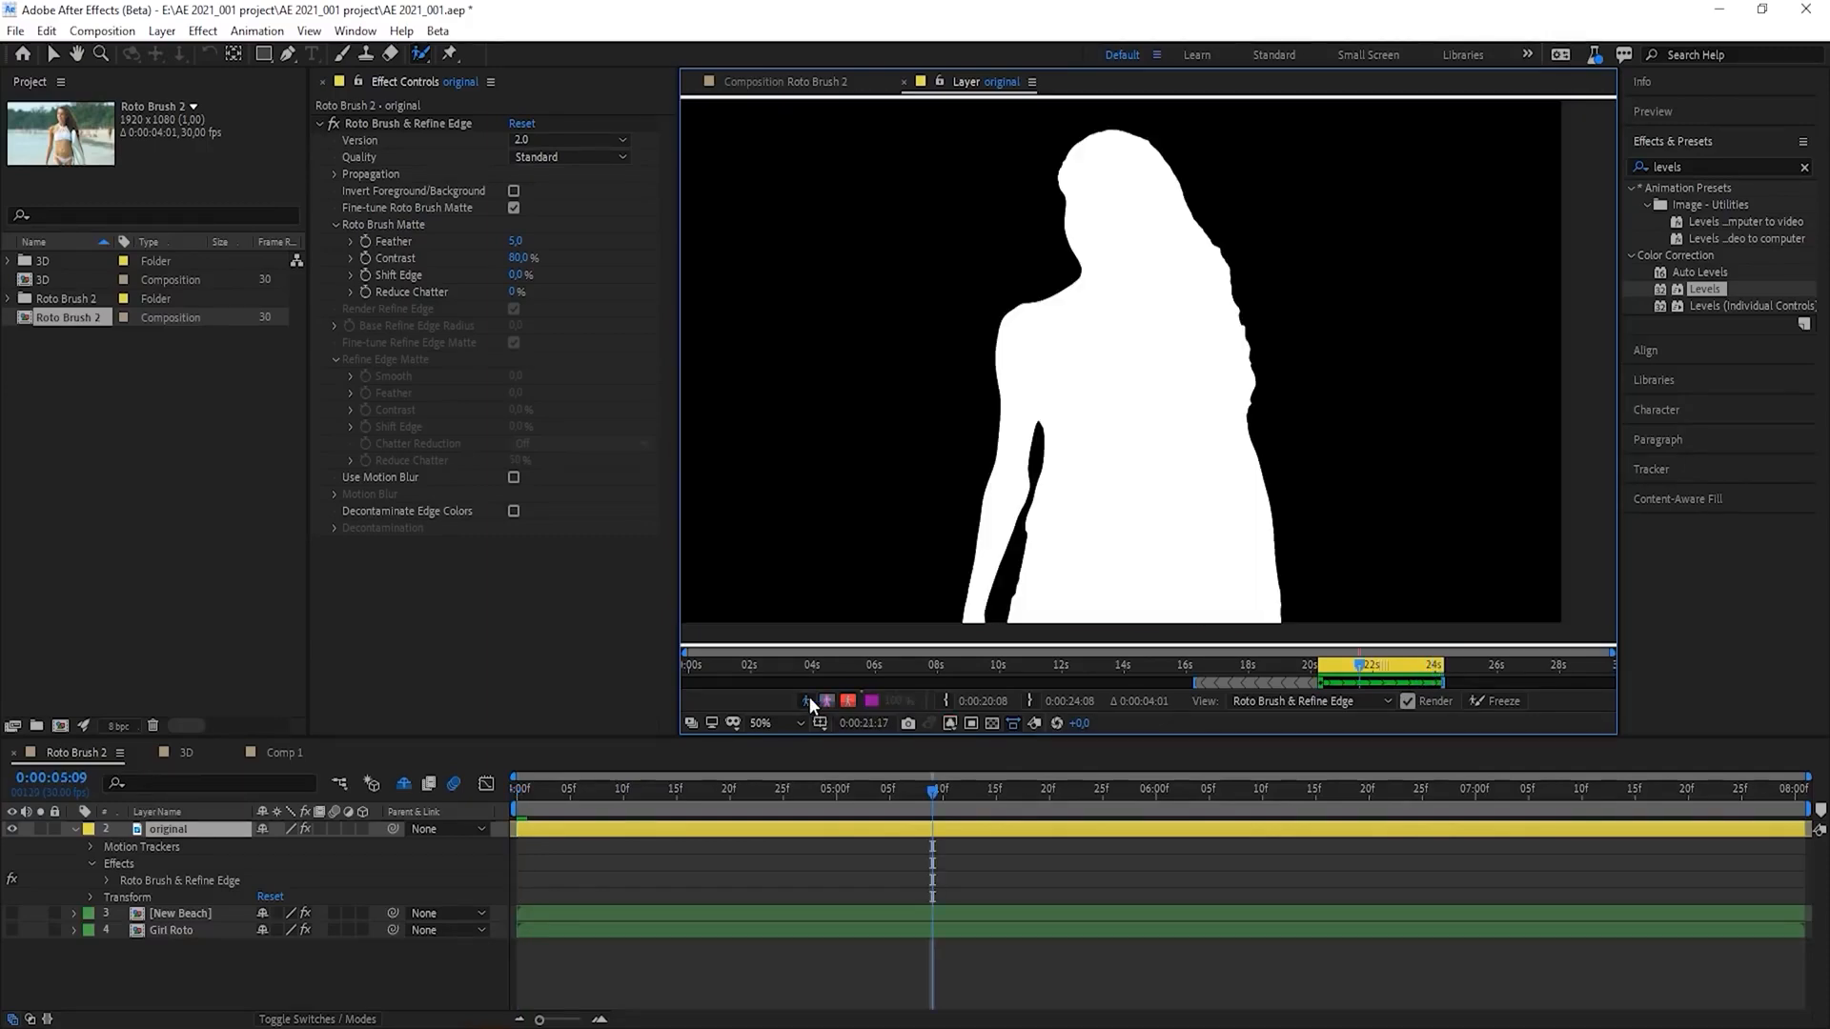
pyautogui.click(826, 702)
pyautogui.click(848, 701)
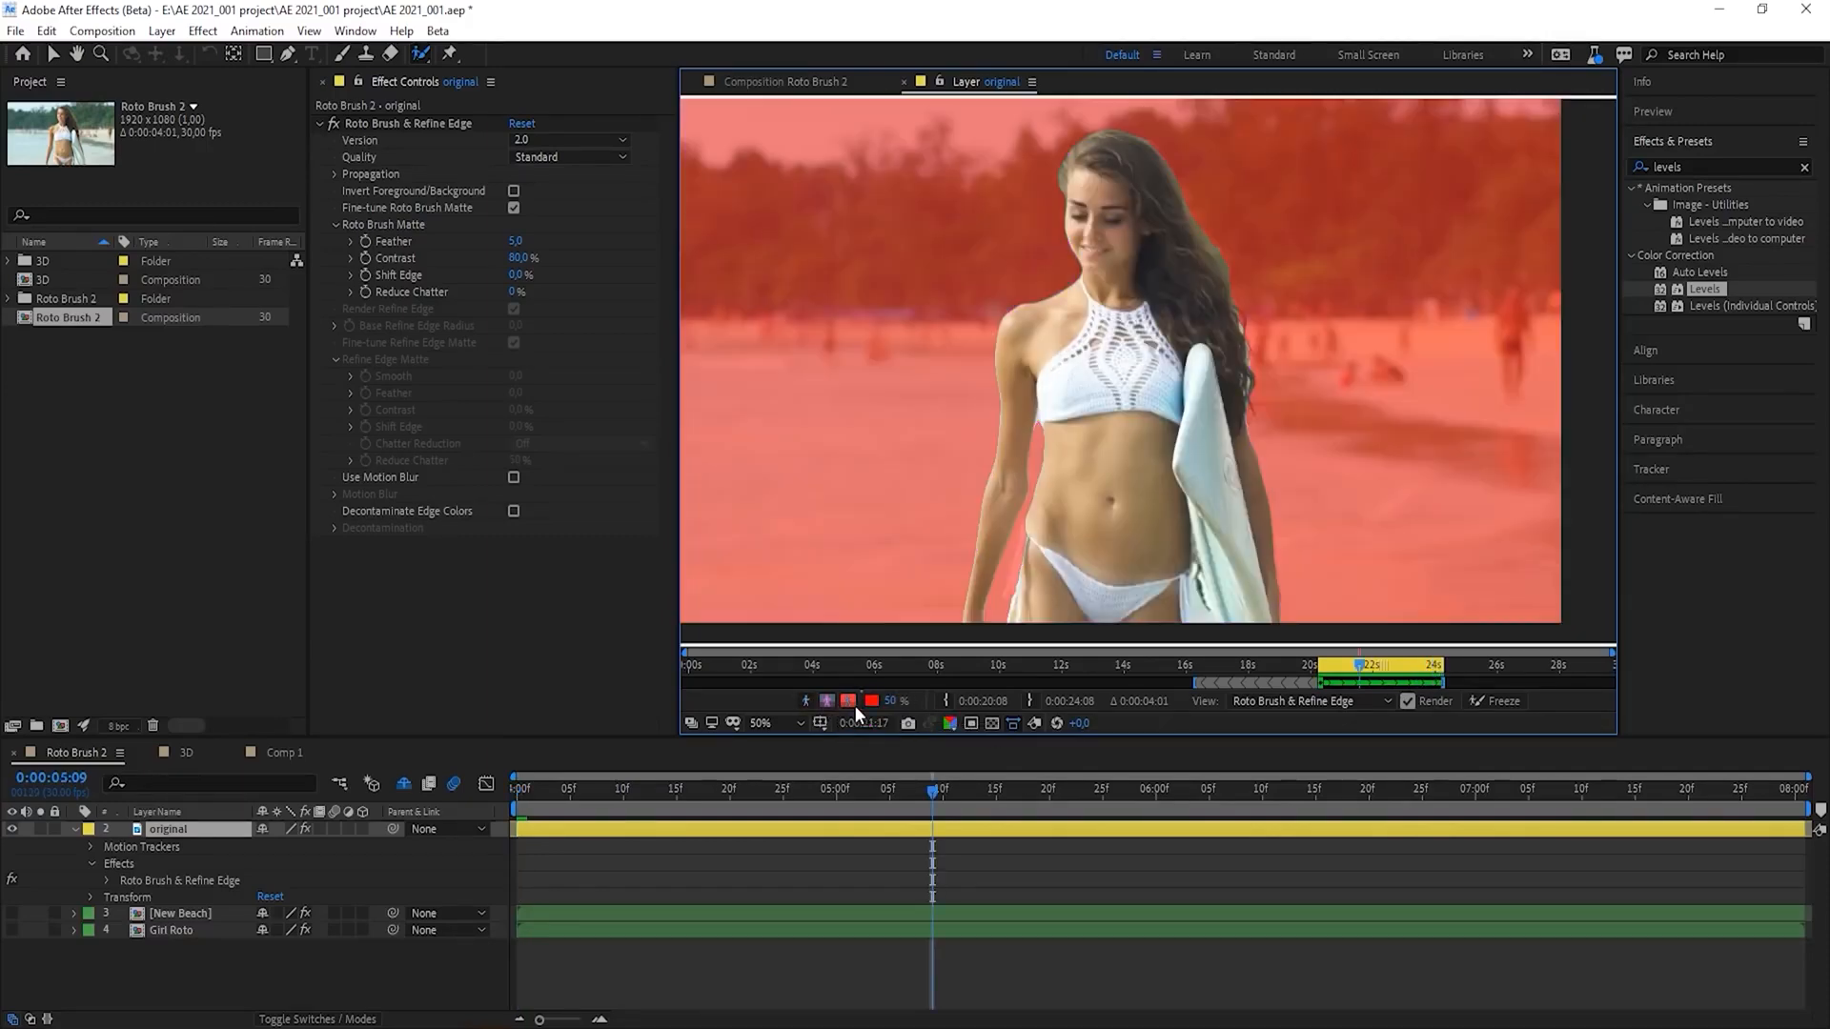
pyautogui.click(913, 1012)
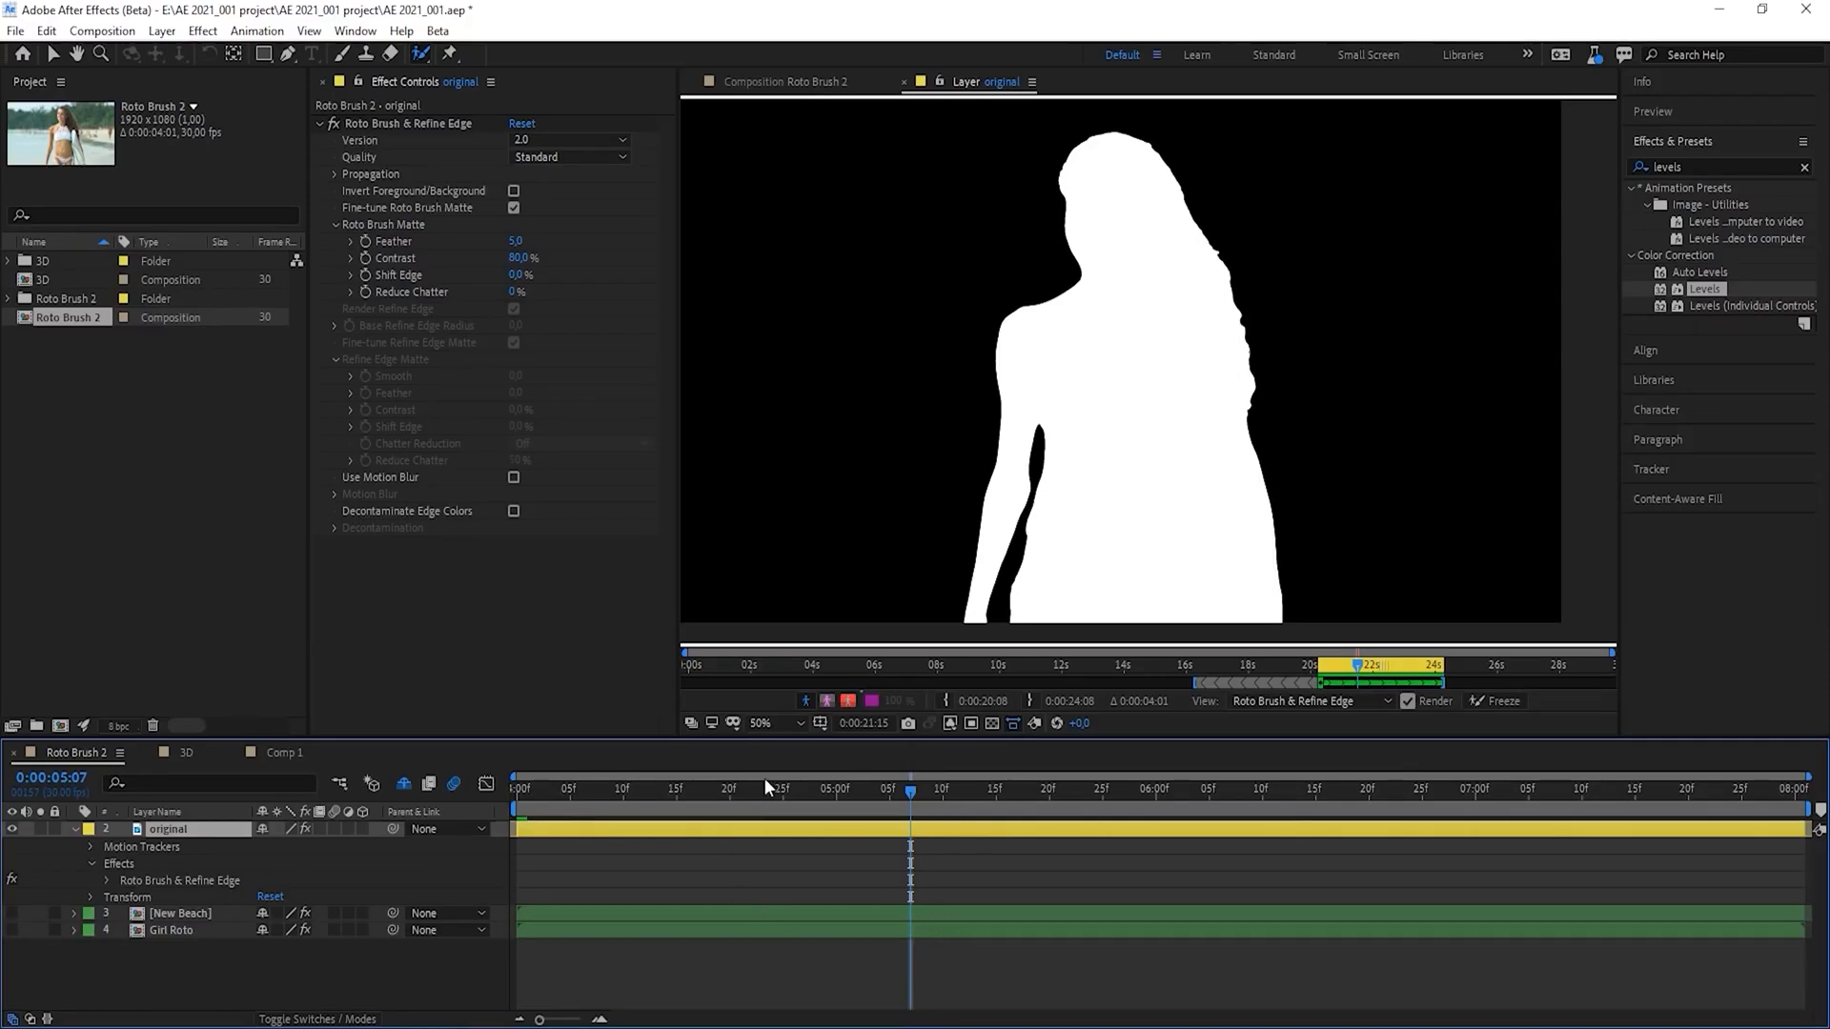
pyautogui.click(826, 700)
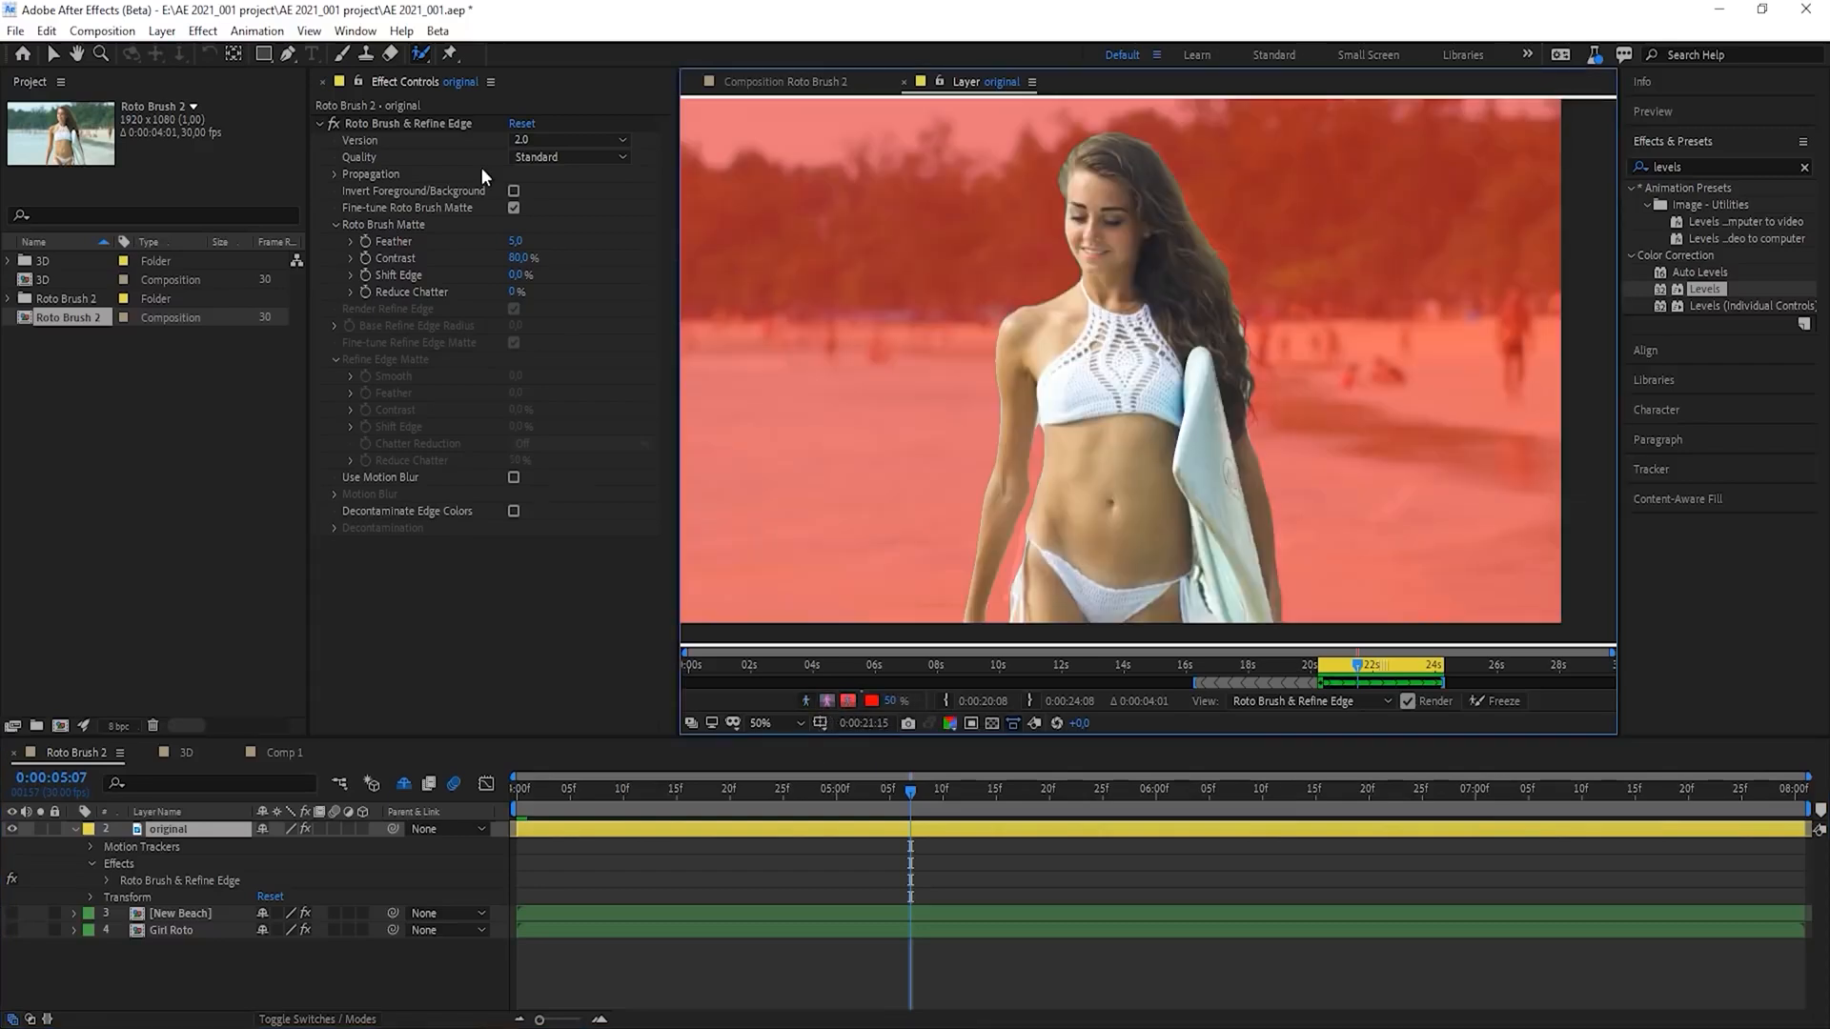
# - Paint a Refine Edge stroke along the woman's hair from its lower tips beside the surfboard up and over her head
pyautogui.click(421, 53)
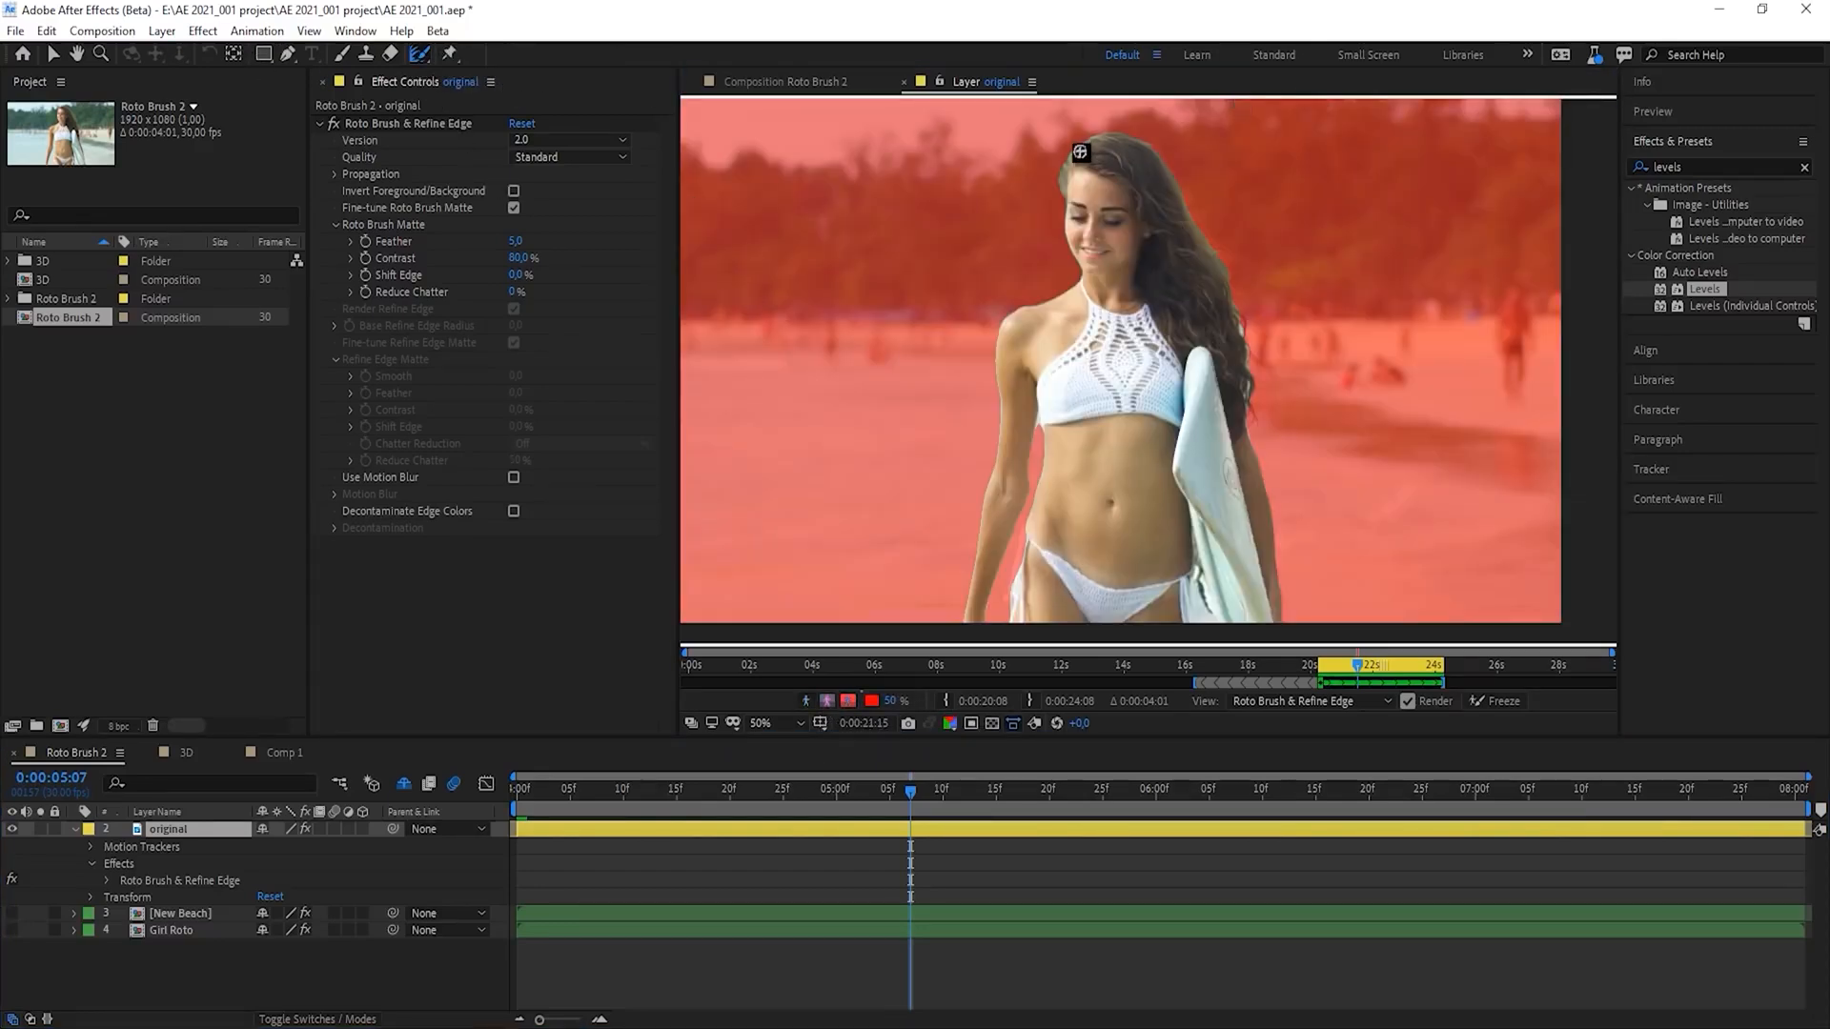
pyautogui.moveTo(1251, 419)
pyautogui.mouseDown()
pyautogui.moveTo(1230, 279)
pyautogui.moveTo(1163, 159)
pyautogui.moveTo(1107, 135)
pyautogui.moveTo(1061, 194)
pyautogui.mouseUp()
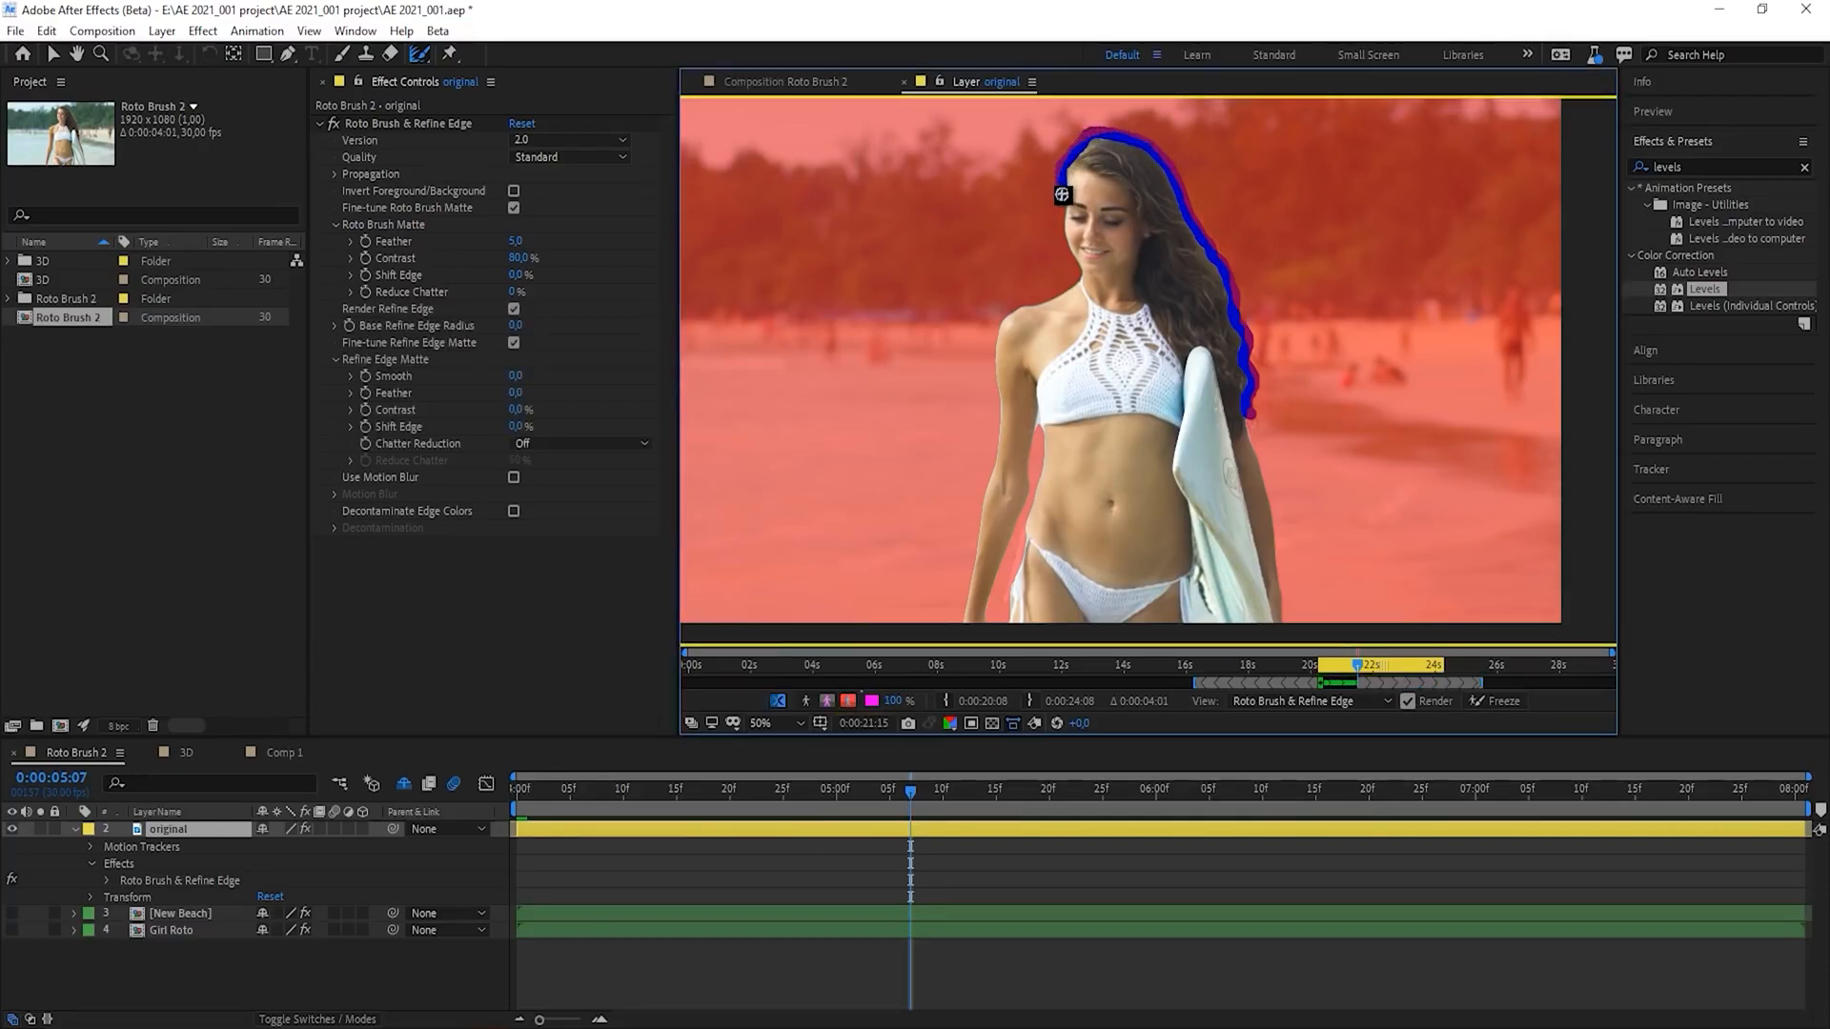
pyautogui.press('.')
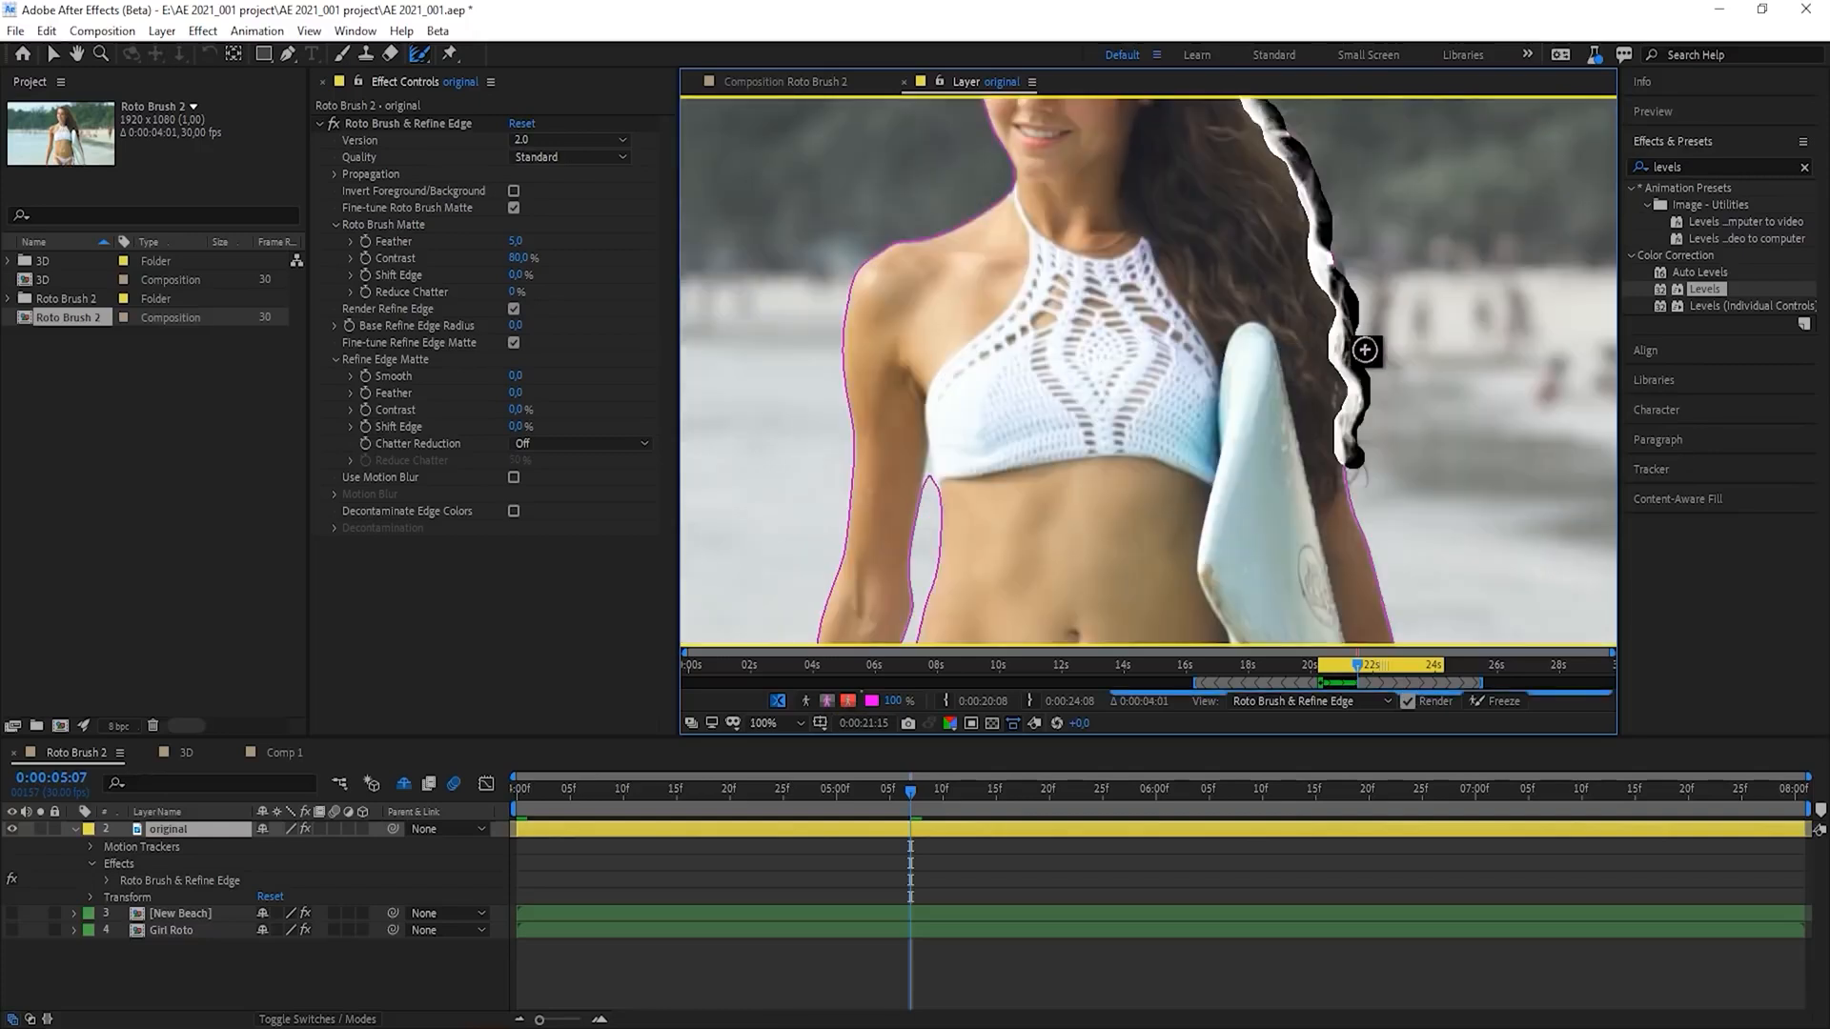
pyautogui.moveTo(1417, 319); pyautogui.dragTo(1328, 478)
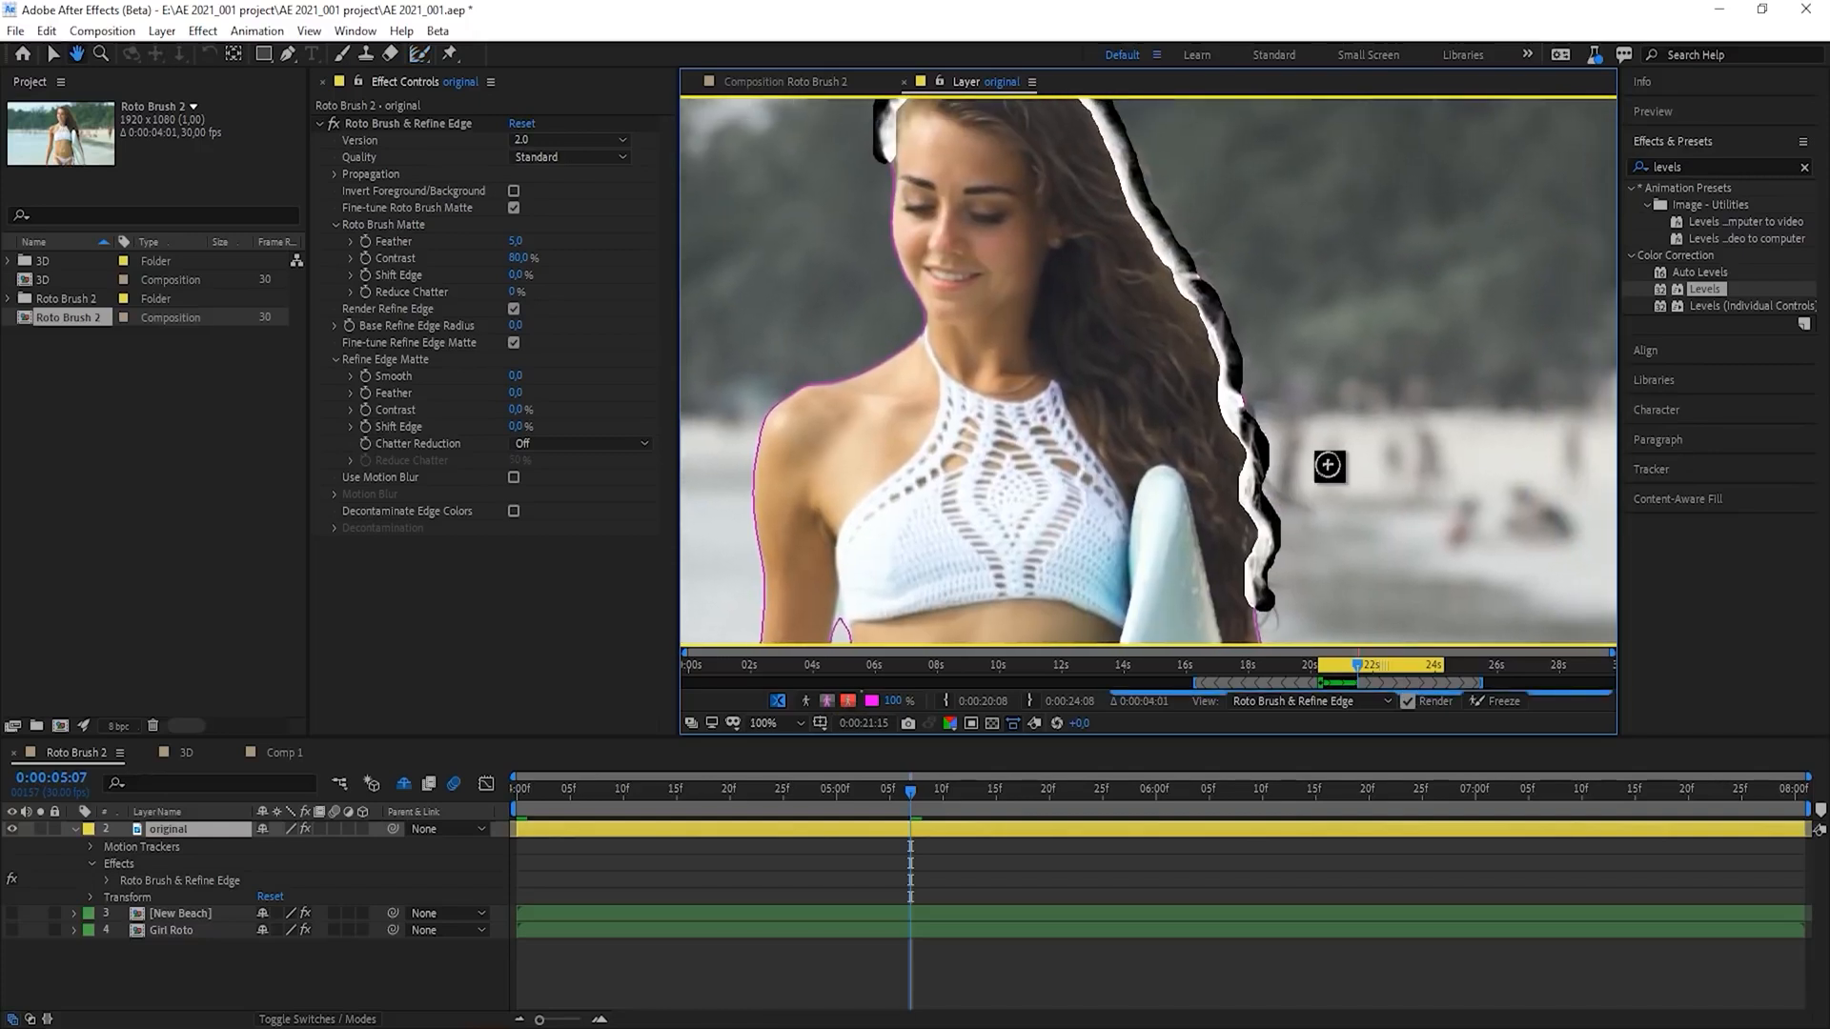
pyautogui.moveTo(1255, 232); pyautogui.dragTo(1350, 455)
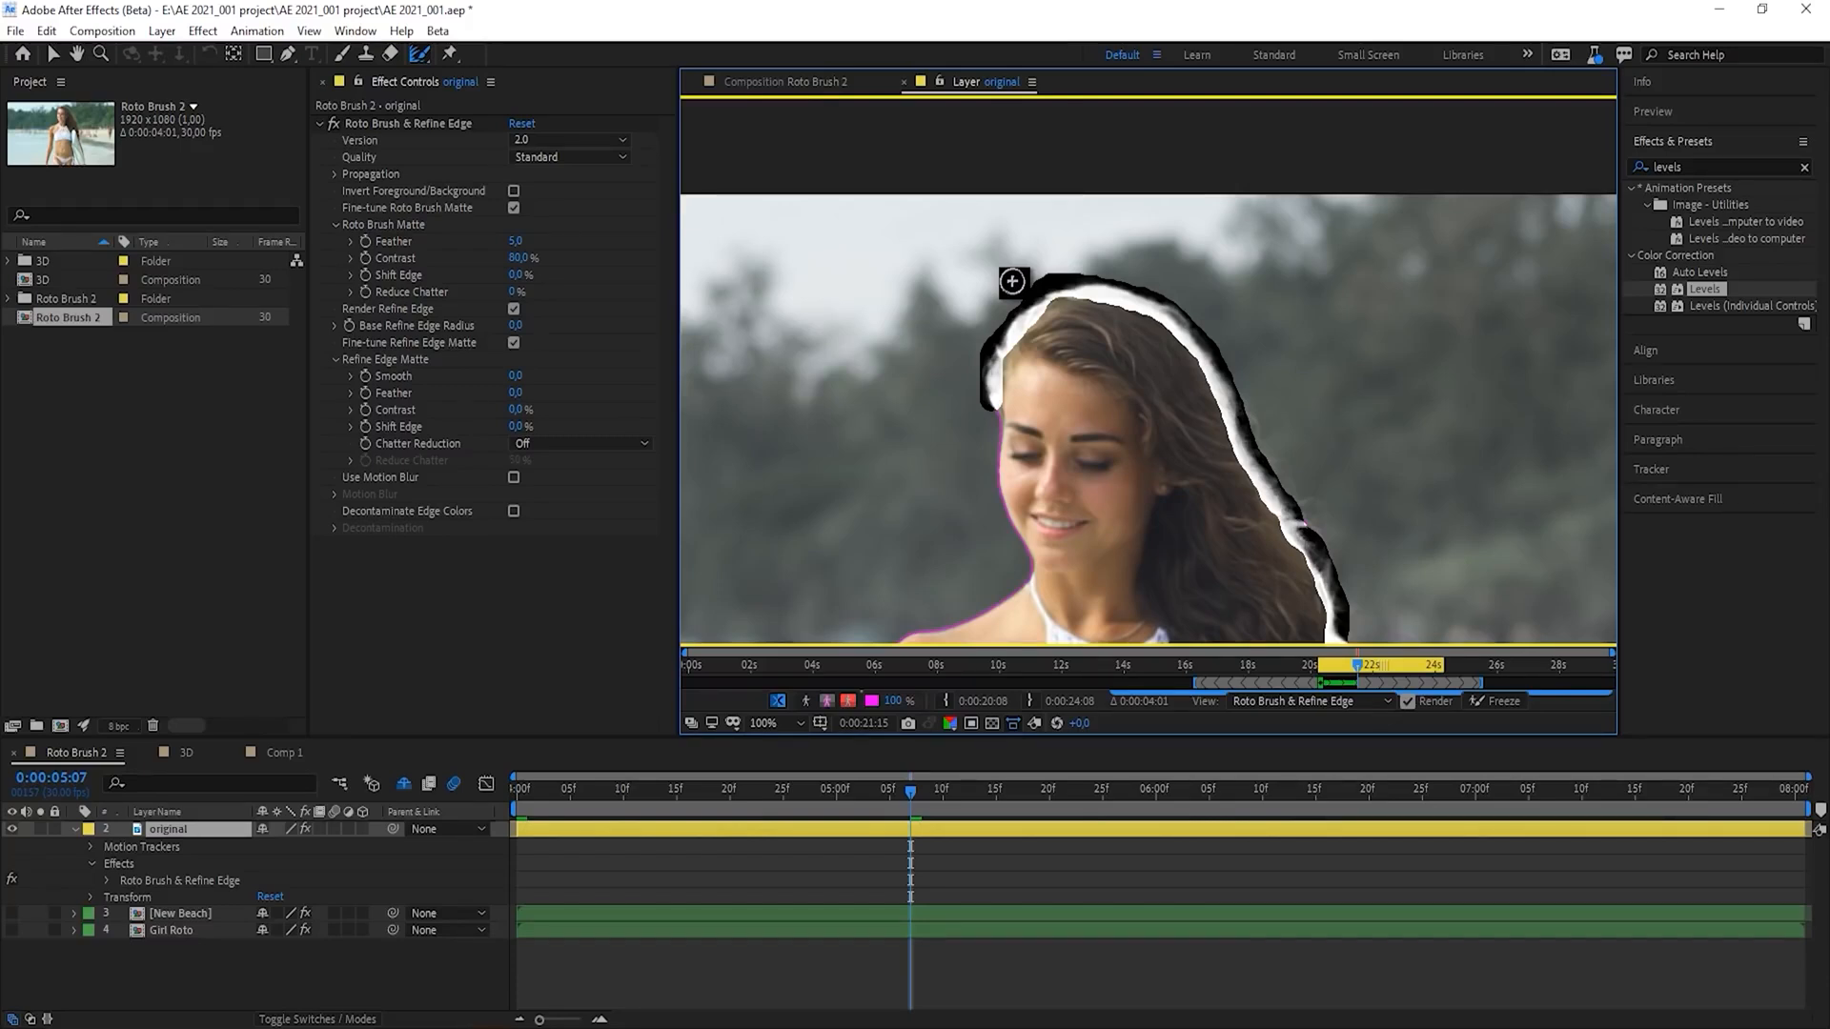
pyautogui.moveTo(1382, 409); pyautogui.dragTo(1241, 271)
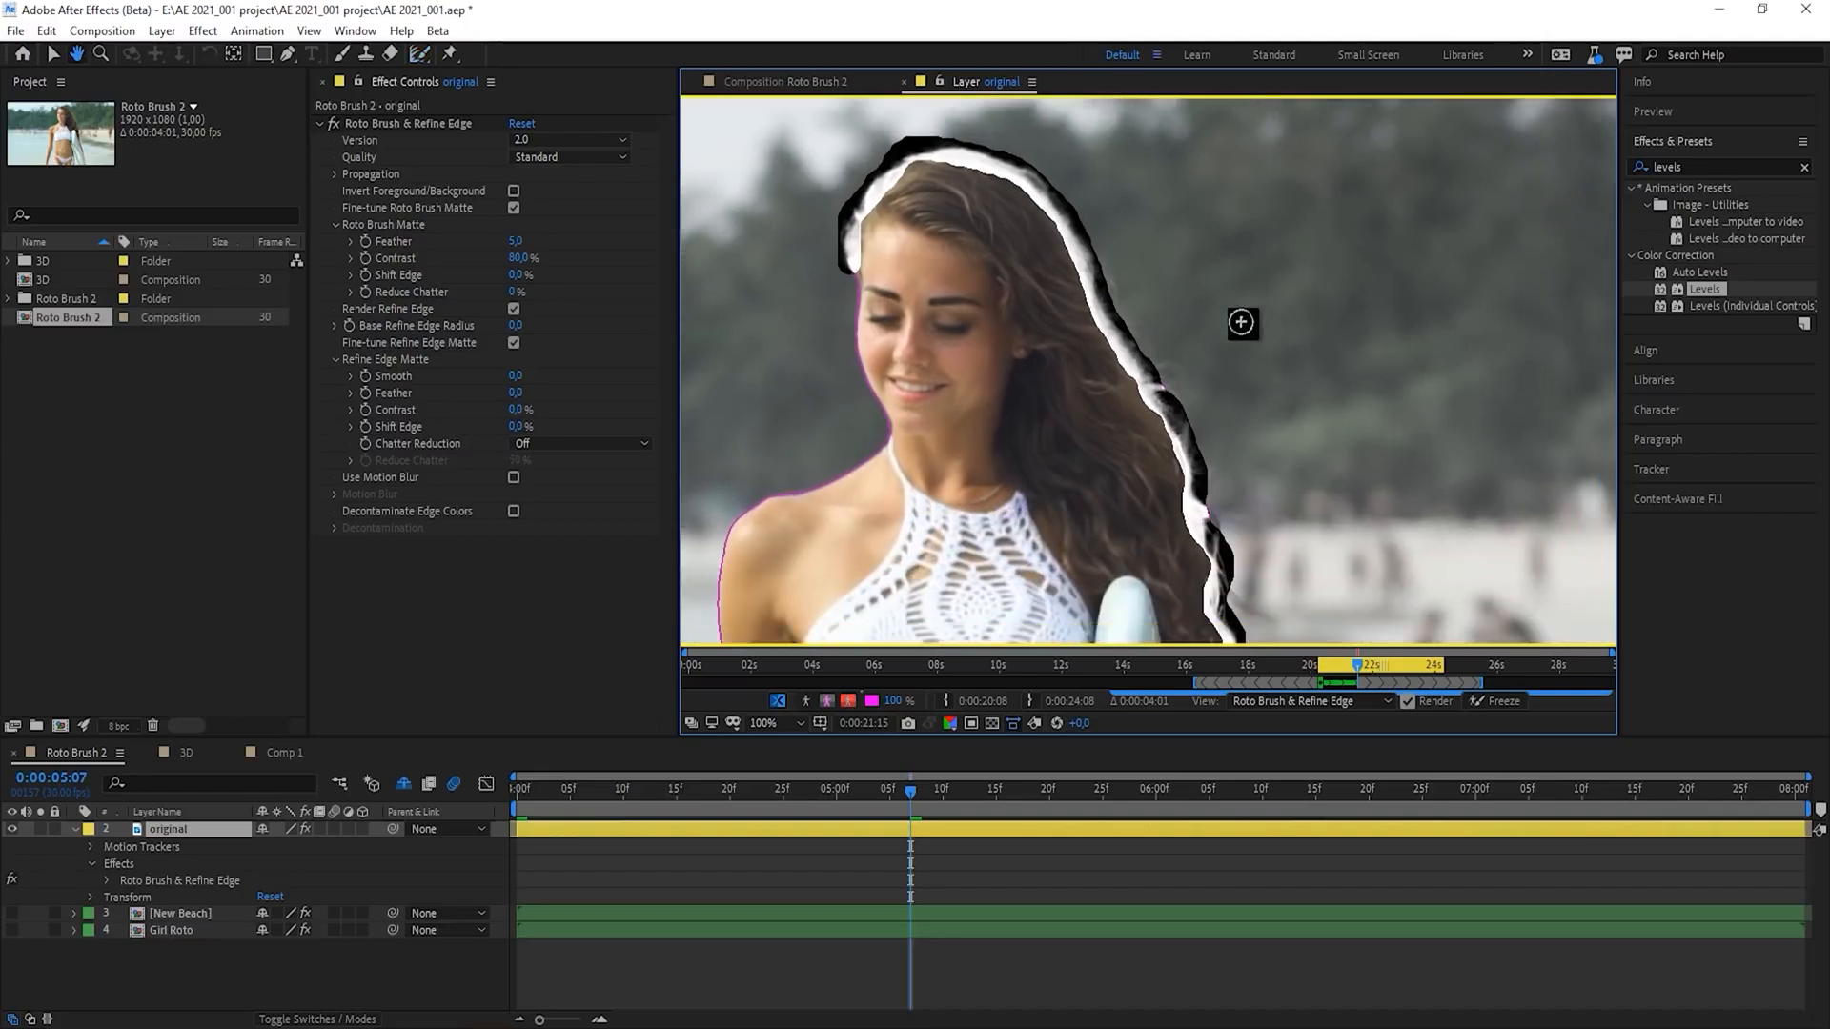
# - Extend the Refine Edge area with short strokes over the stray strands along the outer edge of her long hair
pyautogui.moveTo(1111, 274); pyautogui.dragTo(1127, 305)
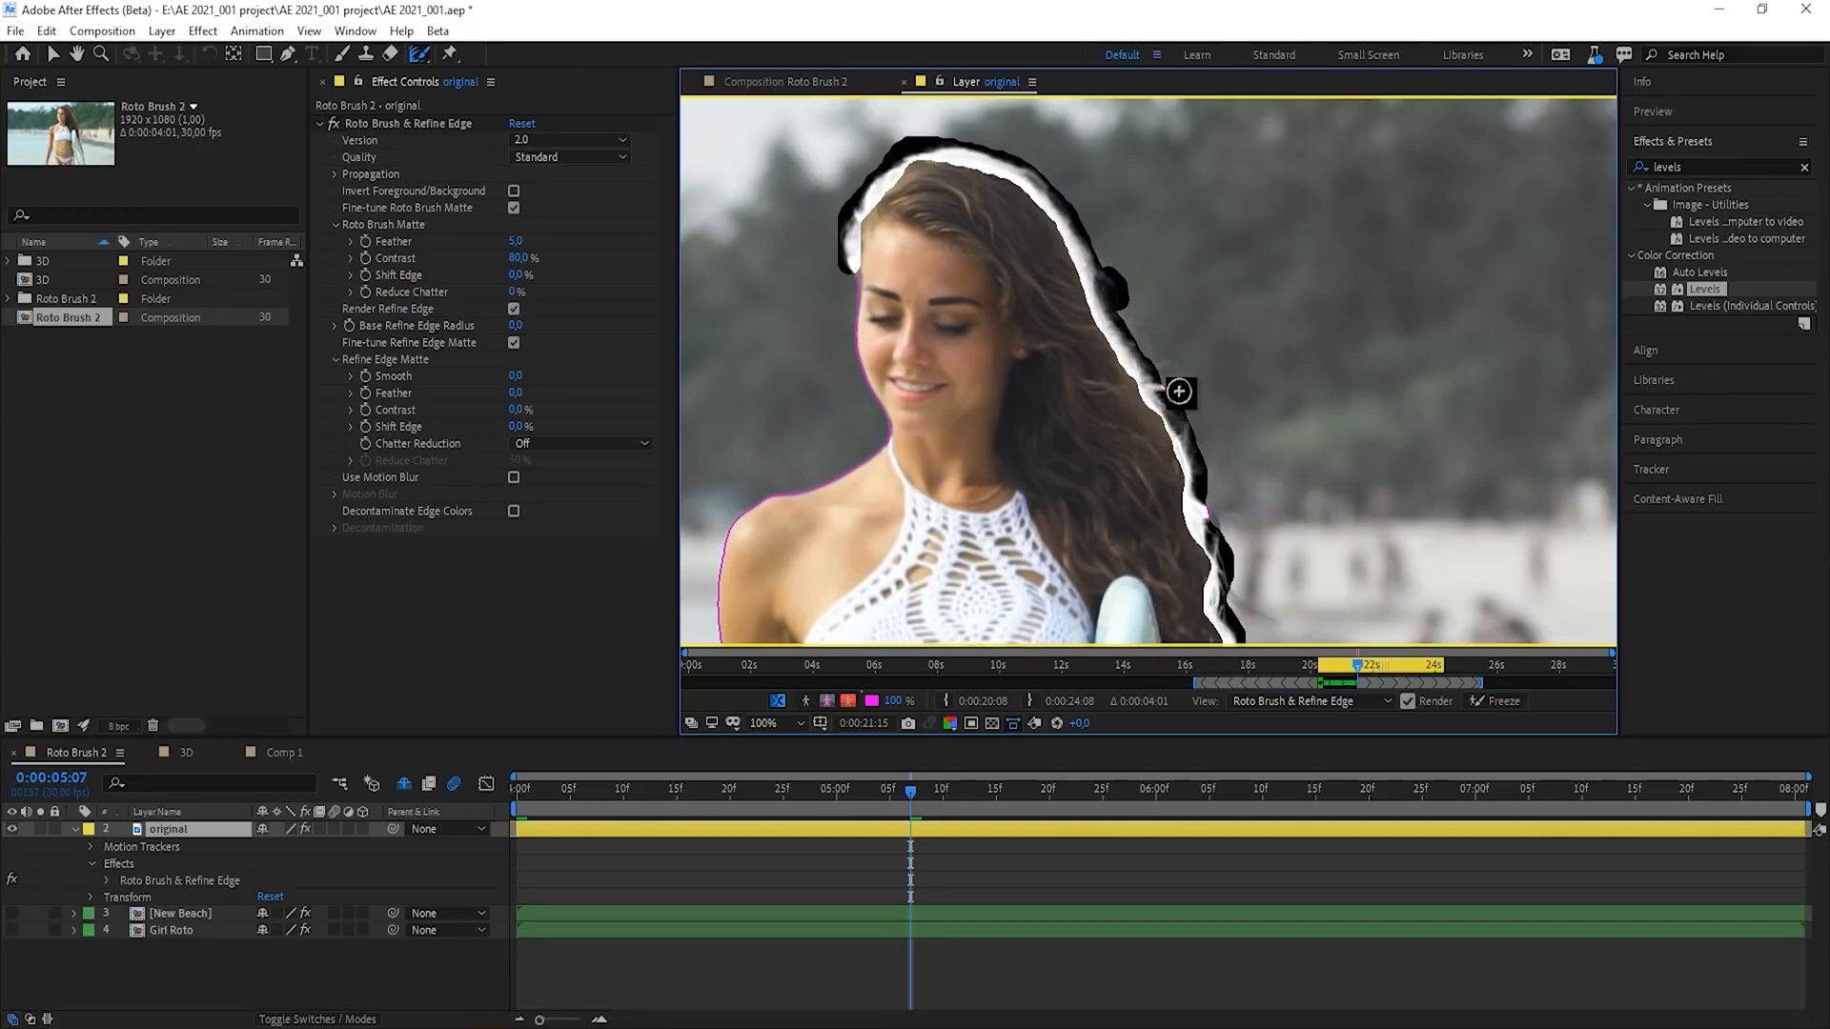
pyautogui.moveTo(1124, 329); pyautogui.dragTo(1150, 369)
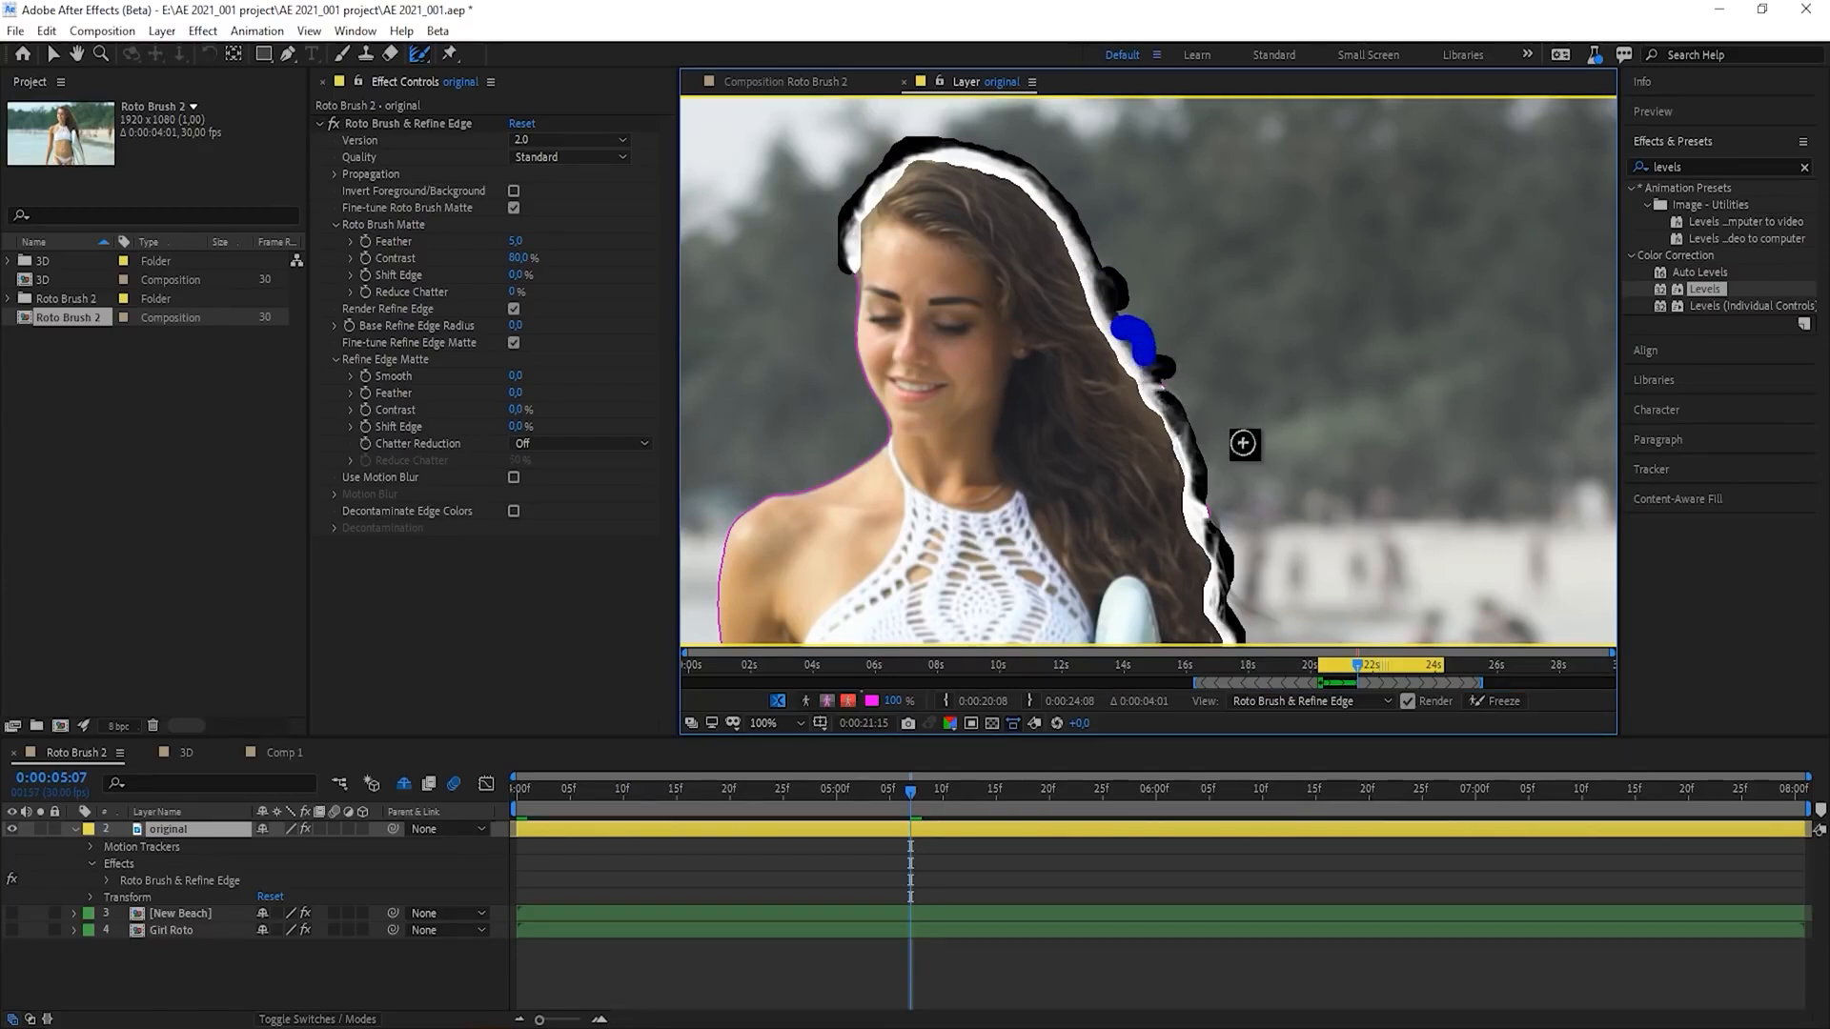
pyautogui.press('space')
pyautogui.moveTo(1299, 568)
pyautogui.mouseDown()
pyautogui.moveTo(1297, 486)
pyautogui.moveTo(1278, 563)
pyautogui.mouseUp()
pyautogui.press('space')
pyautogui.moveTo(1234, 636)
pyautogui.mouseDown()
pyautogui.moveTo(1217, 522)
pyautogui.moveTo(1238, 507)
pyautogui.moveTo(1222, 526)
pyautogui.mouseUp()
pyautogui.scroll(-2, 1410, 339)
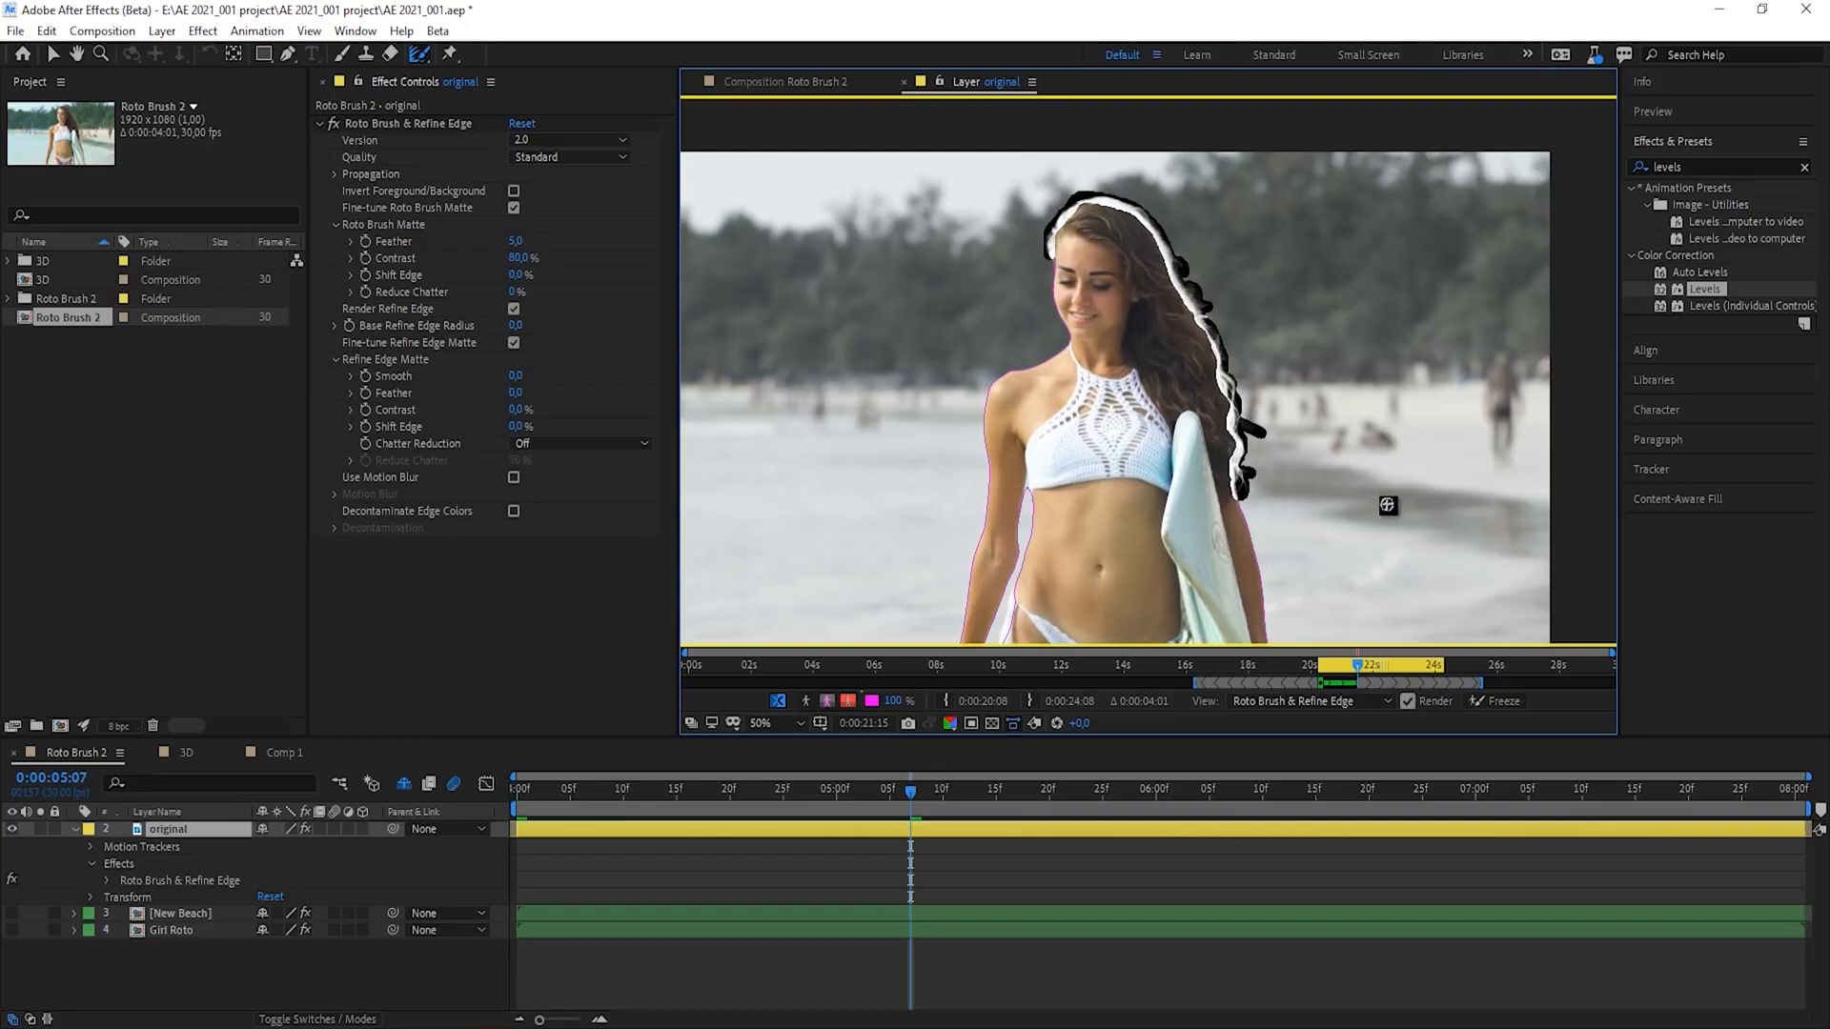
pyautogui.moveTo(1387, 505); pyautogui.dragTo(1352, 465)
pyautogui.moveTo(1379, 466); pyautogui.dragTo(1383, 462)
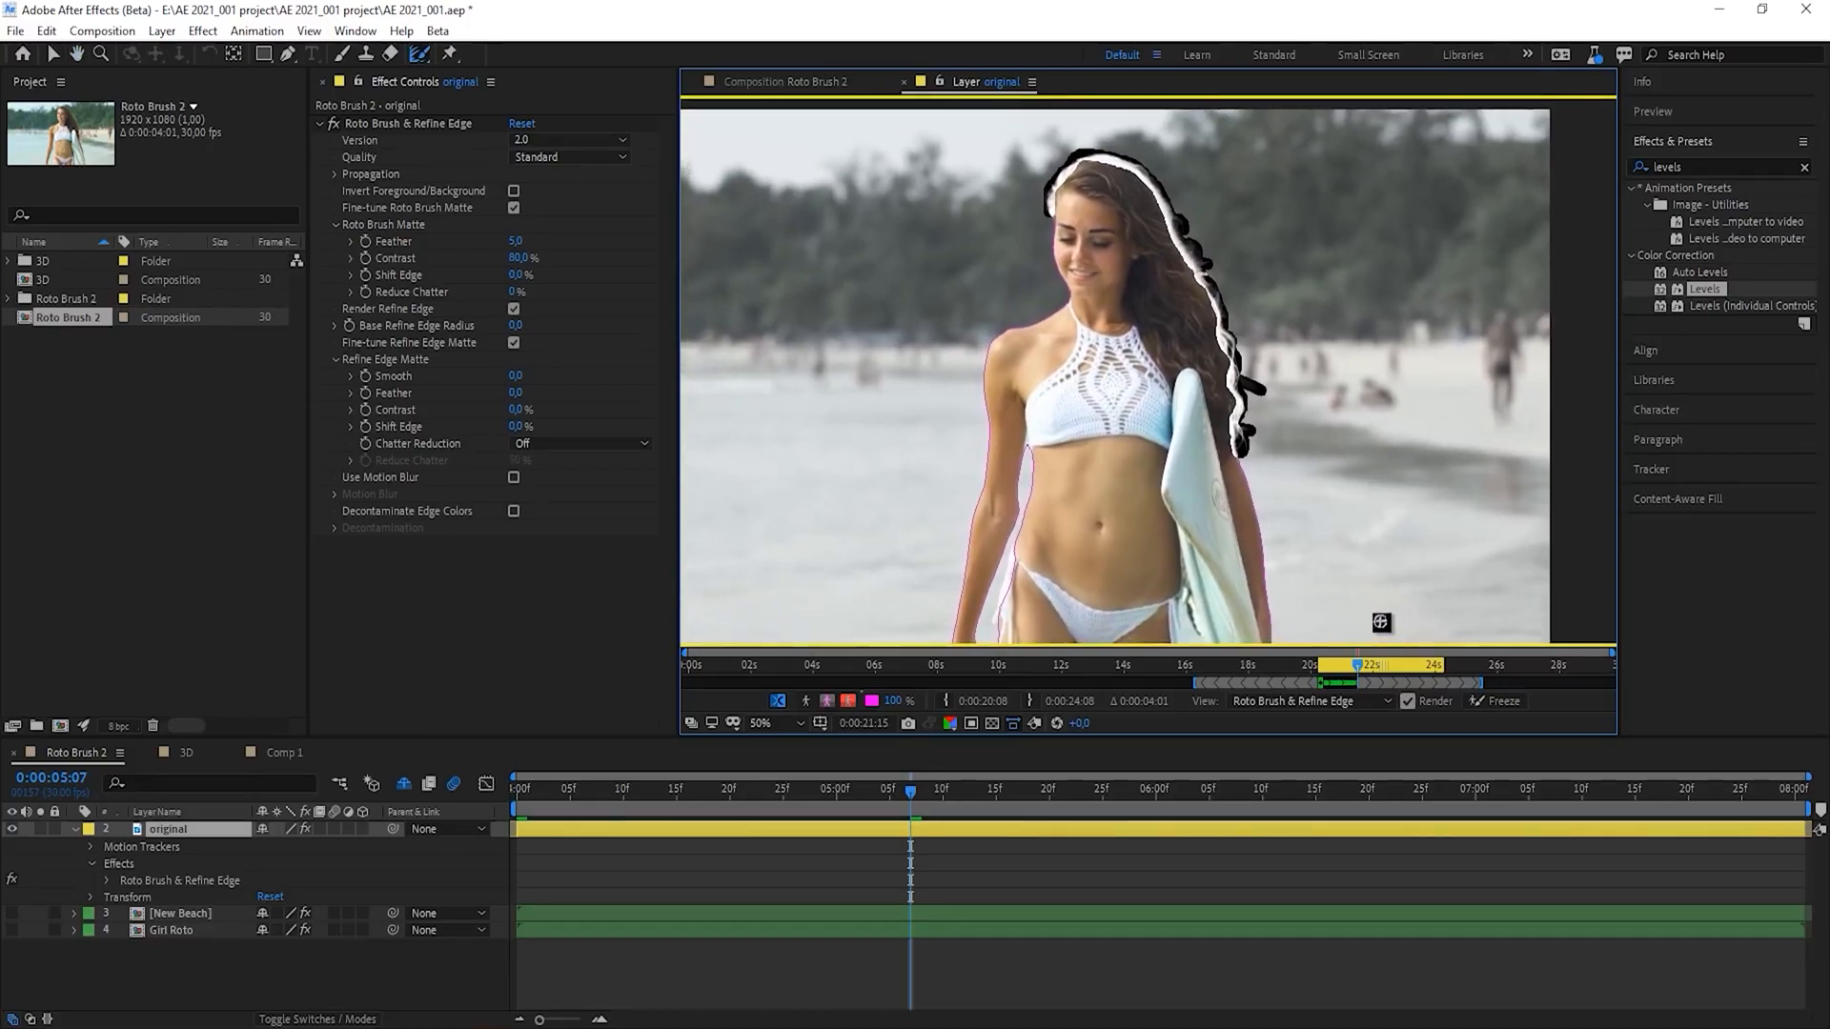
# - Propagate the refined matte through the clip and freeze the Roto Brush result
pyautogui.press('space')
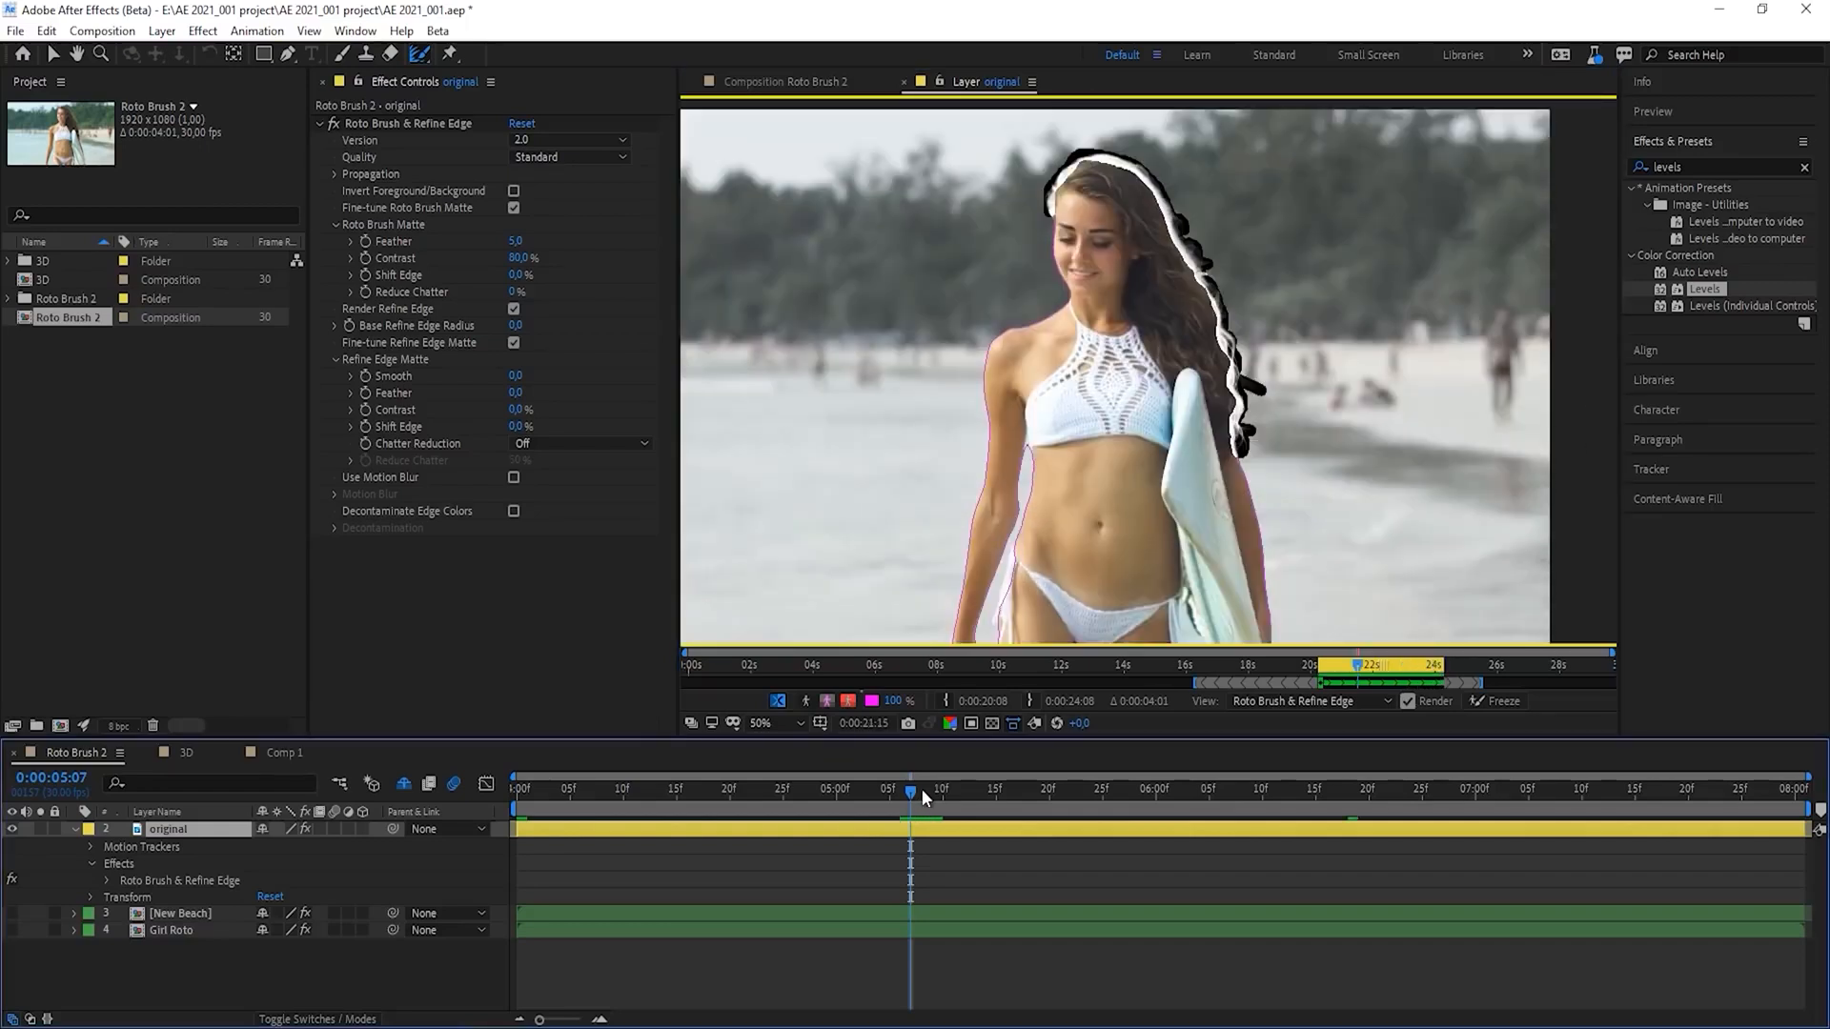
pyautogui.click(1508, 707)
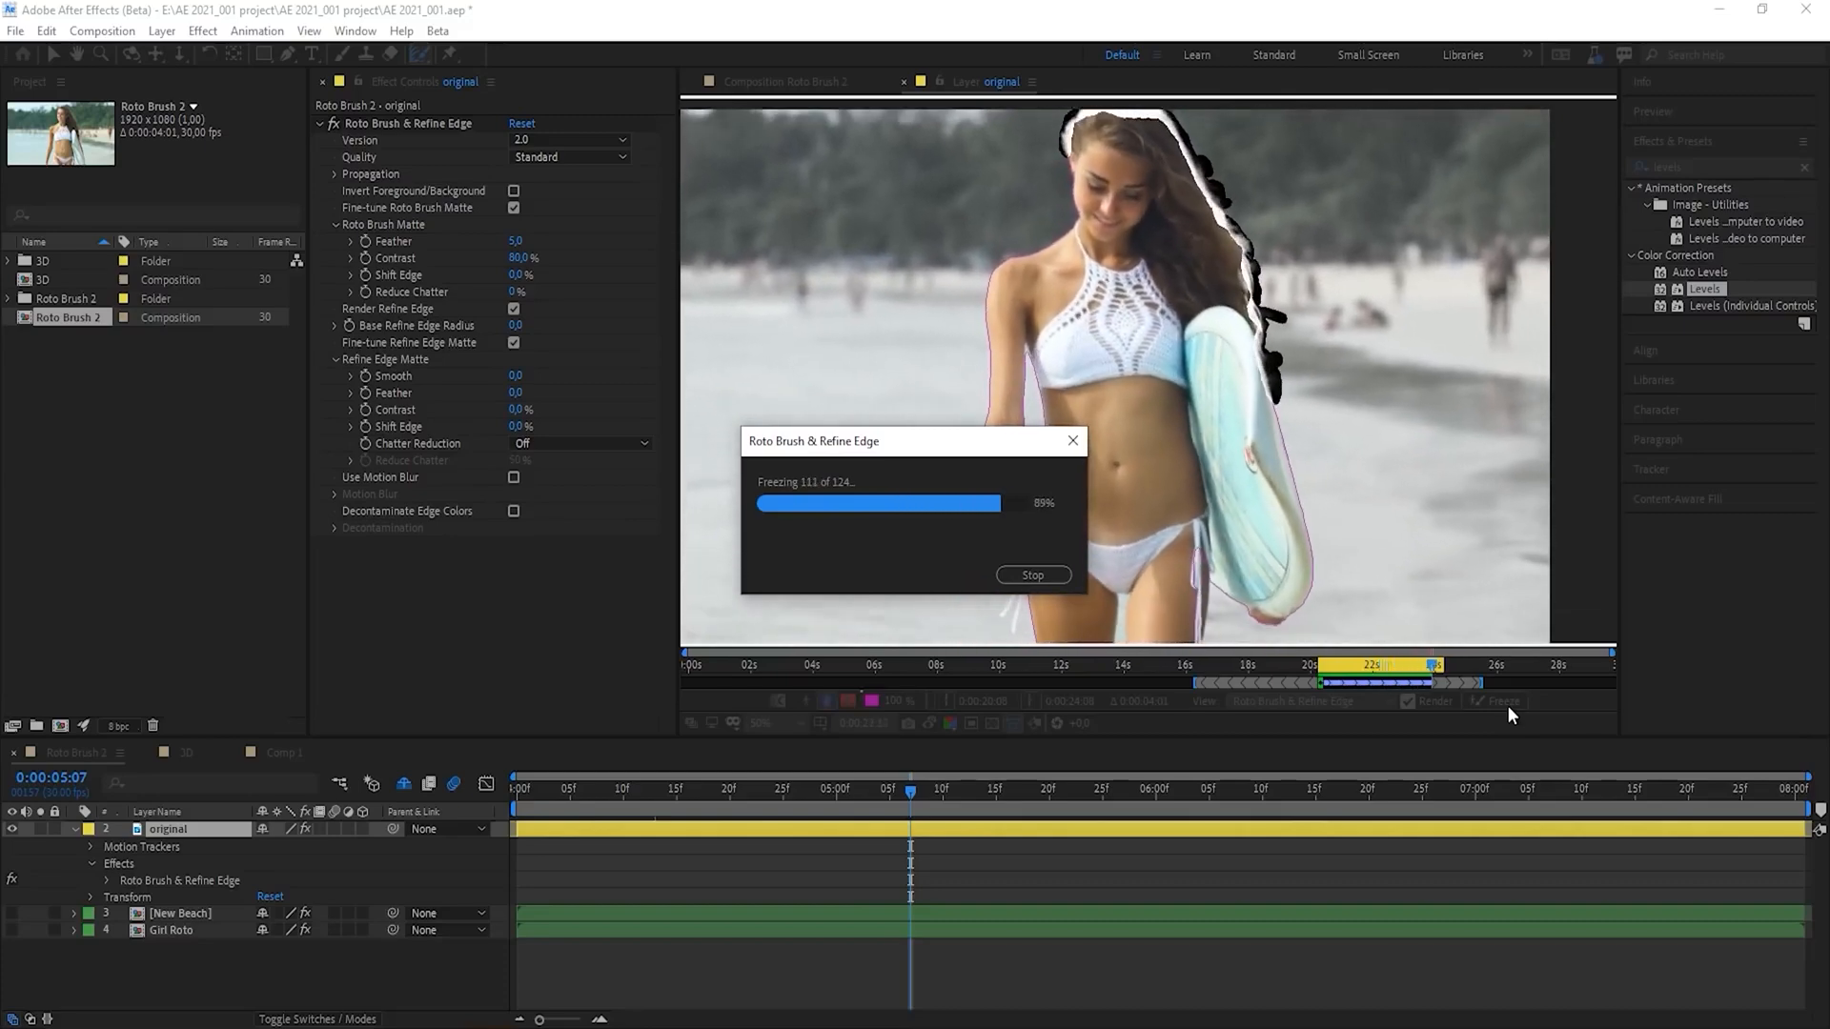
# - Compare the cutout with the original footage in the Roto Brush 2 composition by toggling the Roto Brush & Refine Edge effect
pyautogui.click(801, 84)
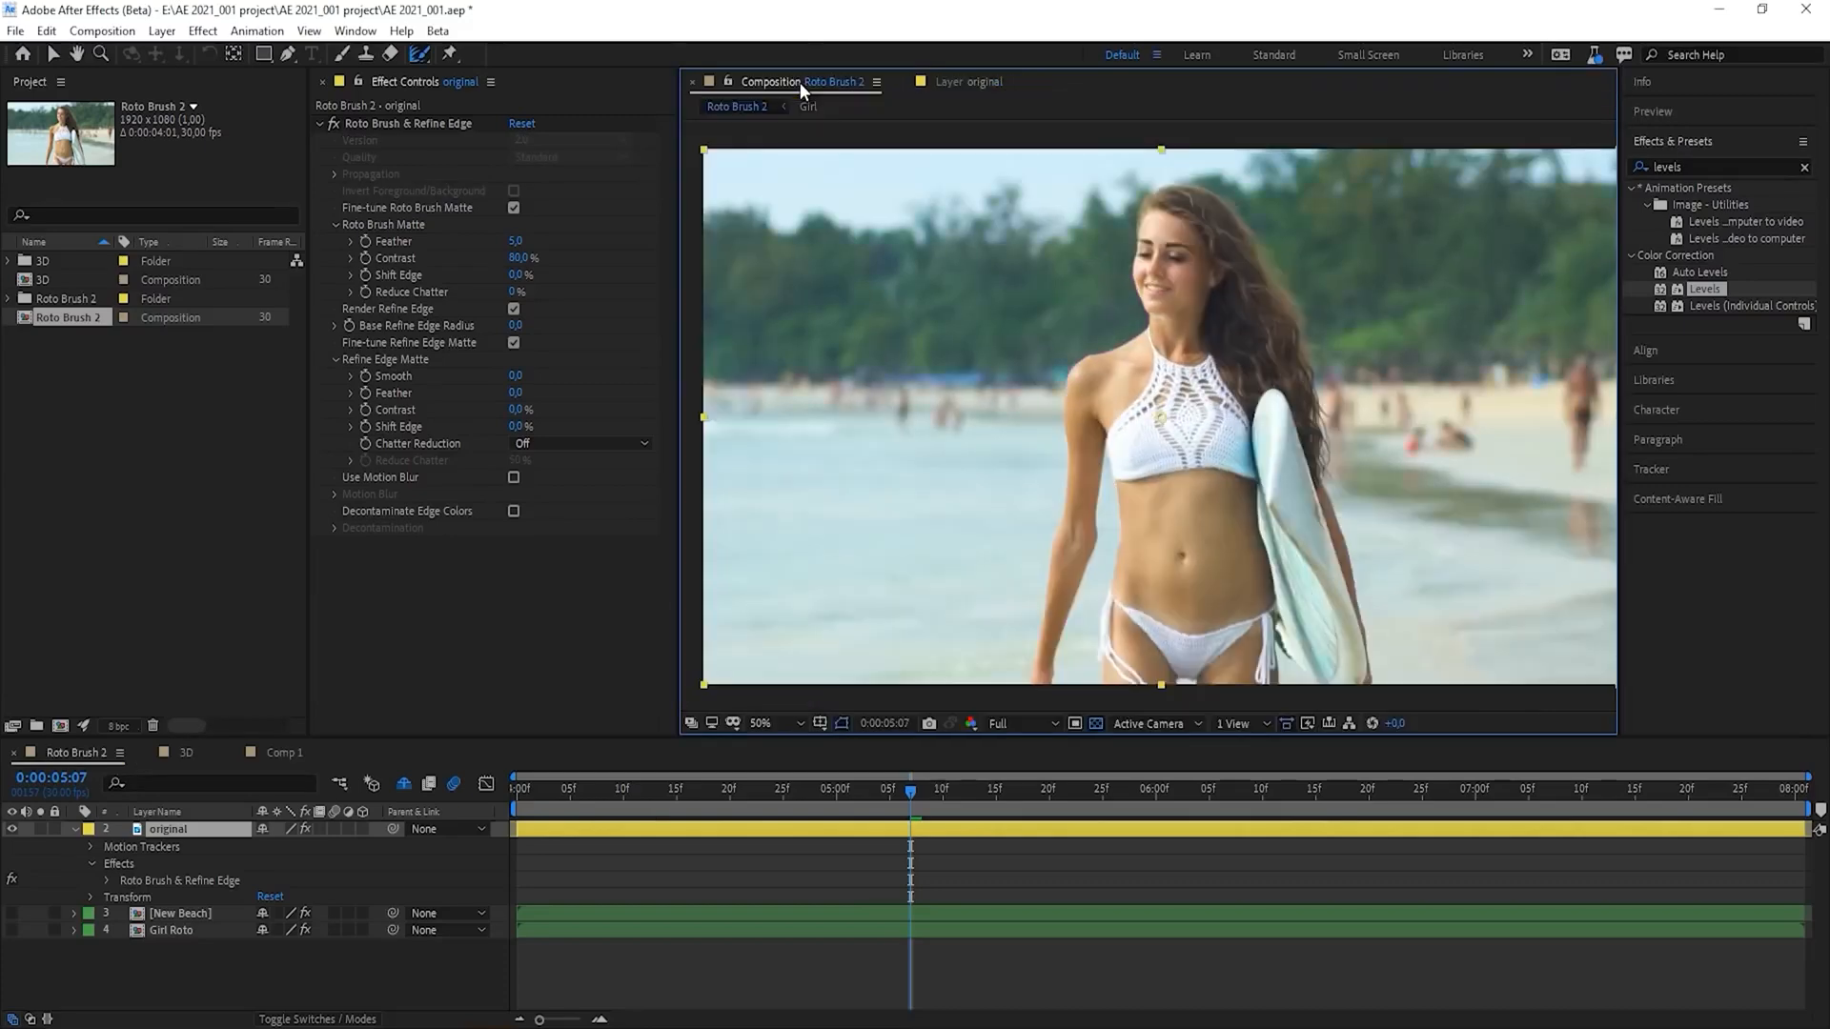
pyautogui.click(331, 128)
pyautogui.click(330, 128)
pyautogui.click(330, 128)
pyautogui.click(329, 127)
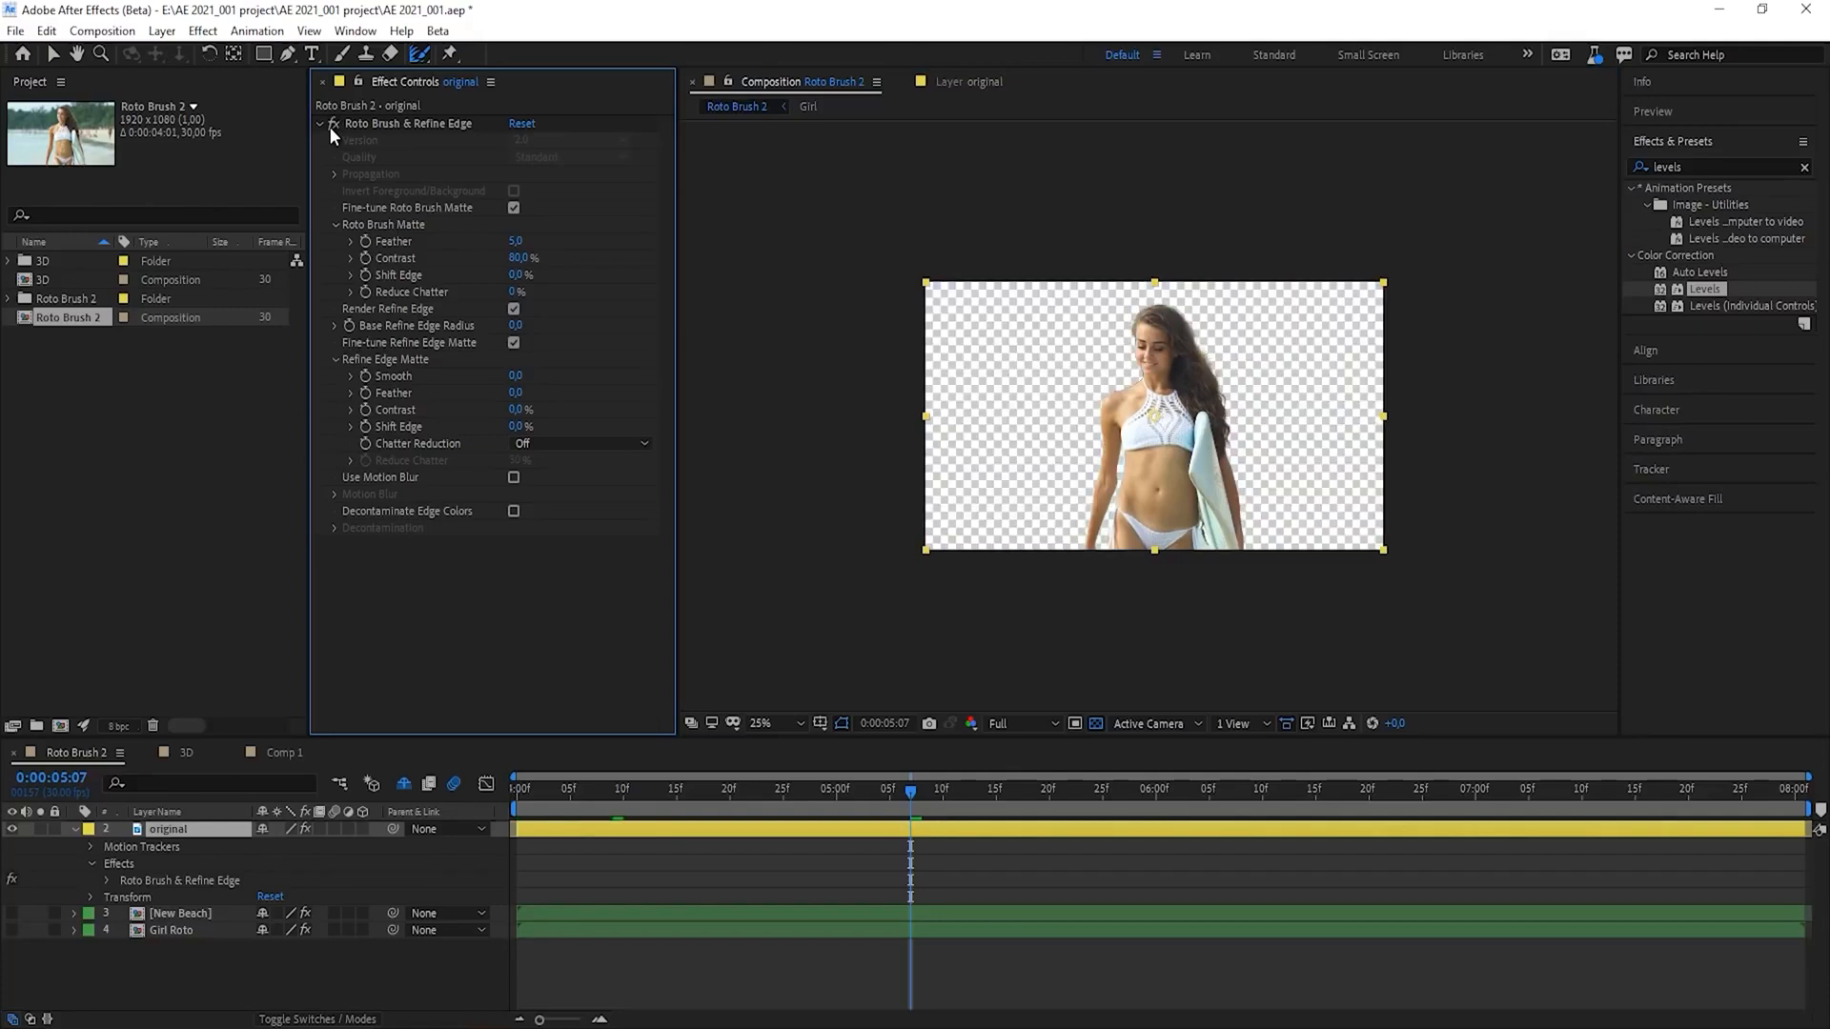
pyautogui.click(330, 127)
pyautogui.click(330, 128)
pyautogui.click(329, 127)
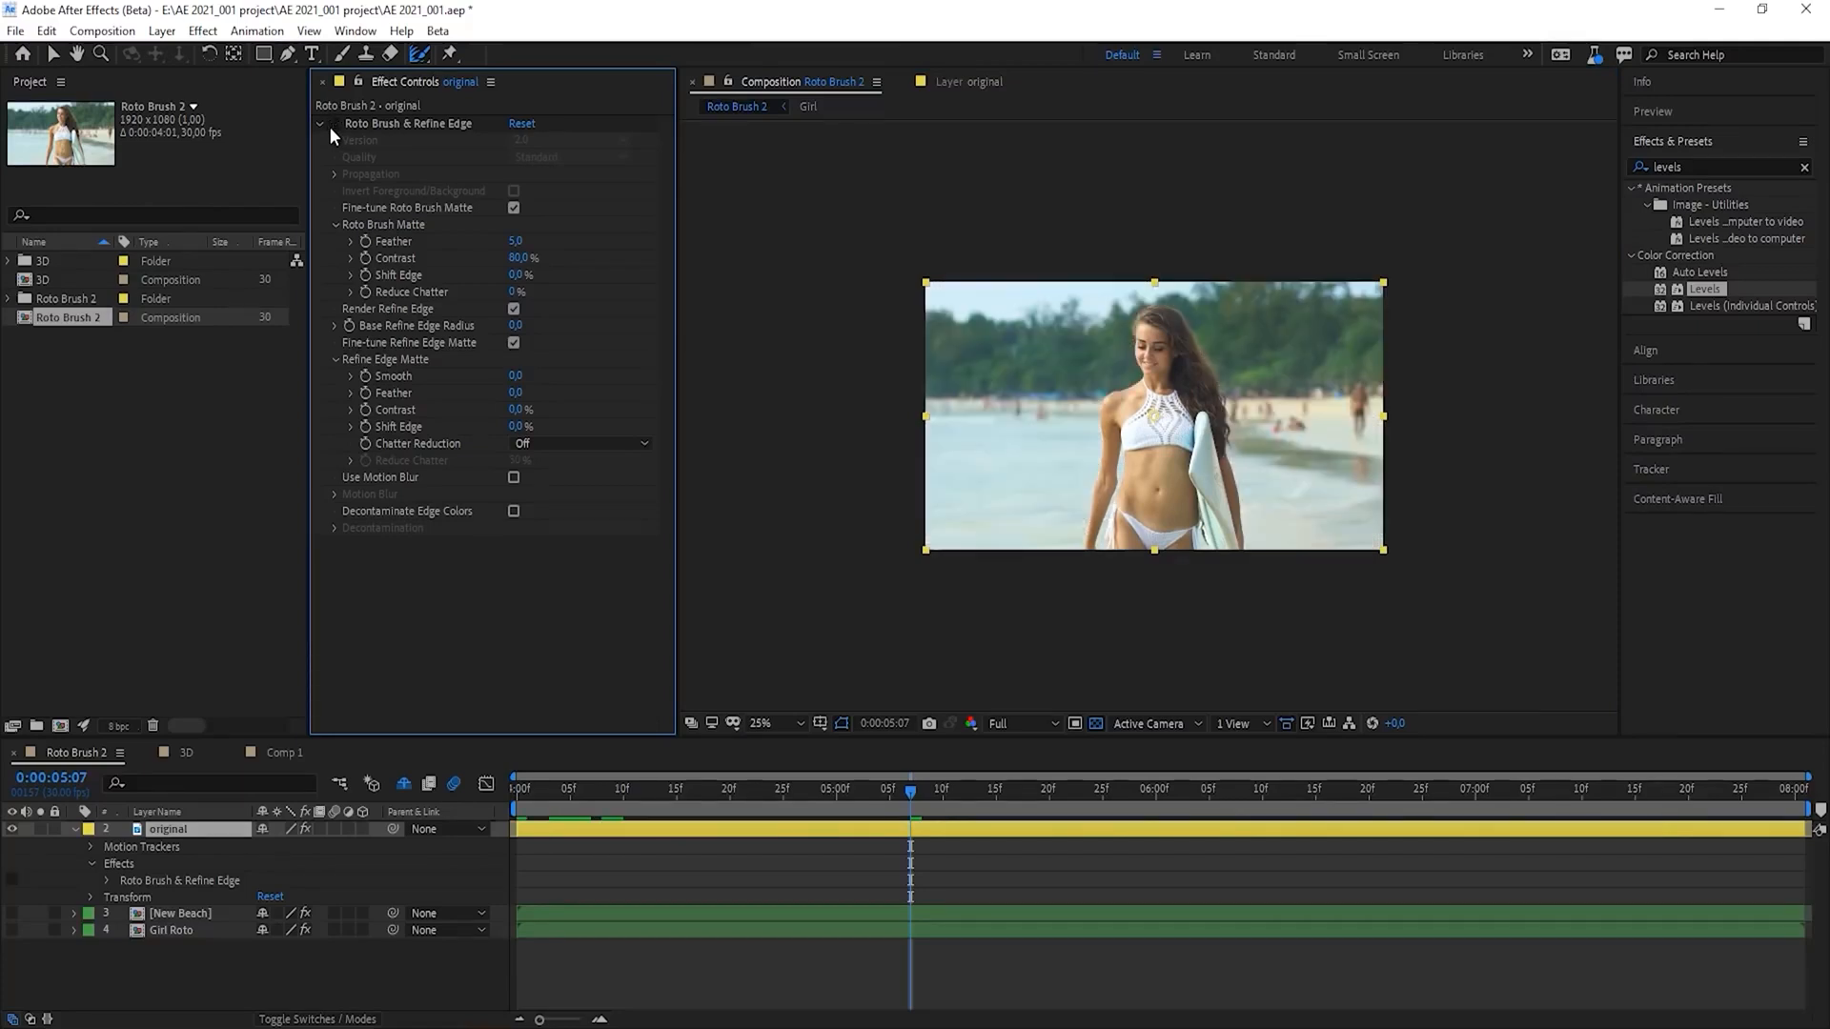
pyautogui.click(329, 128)
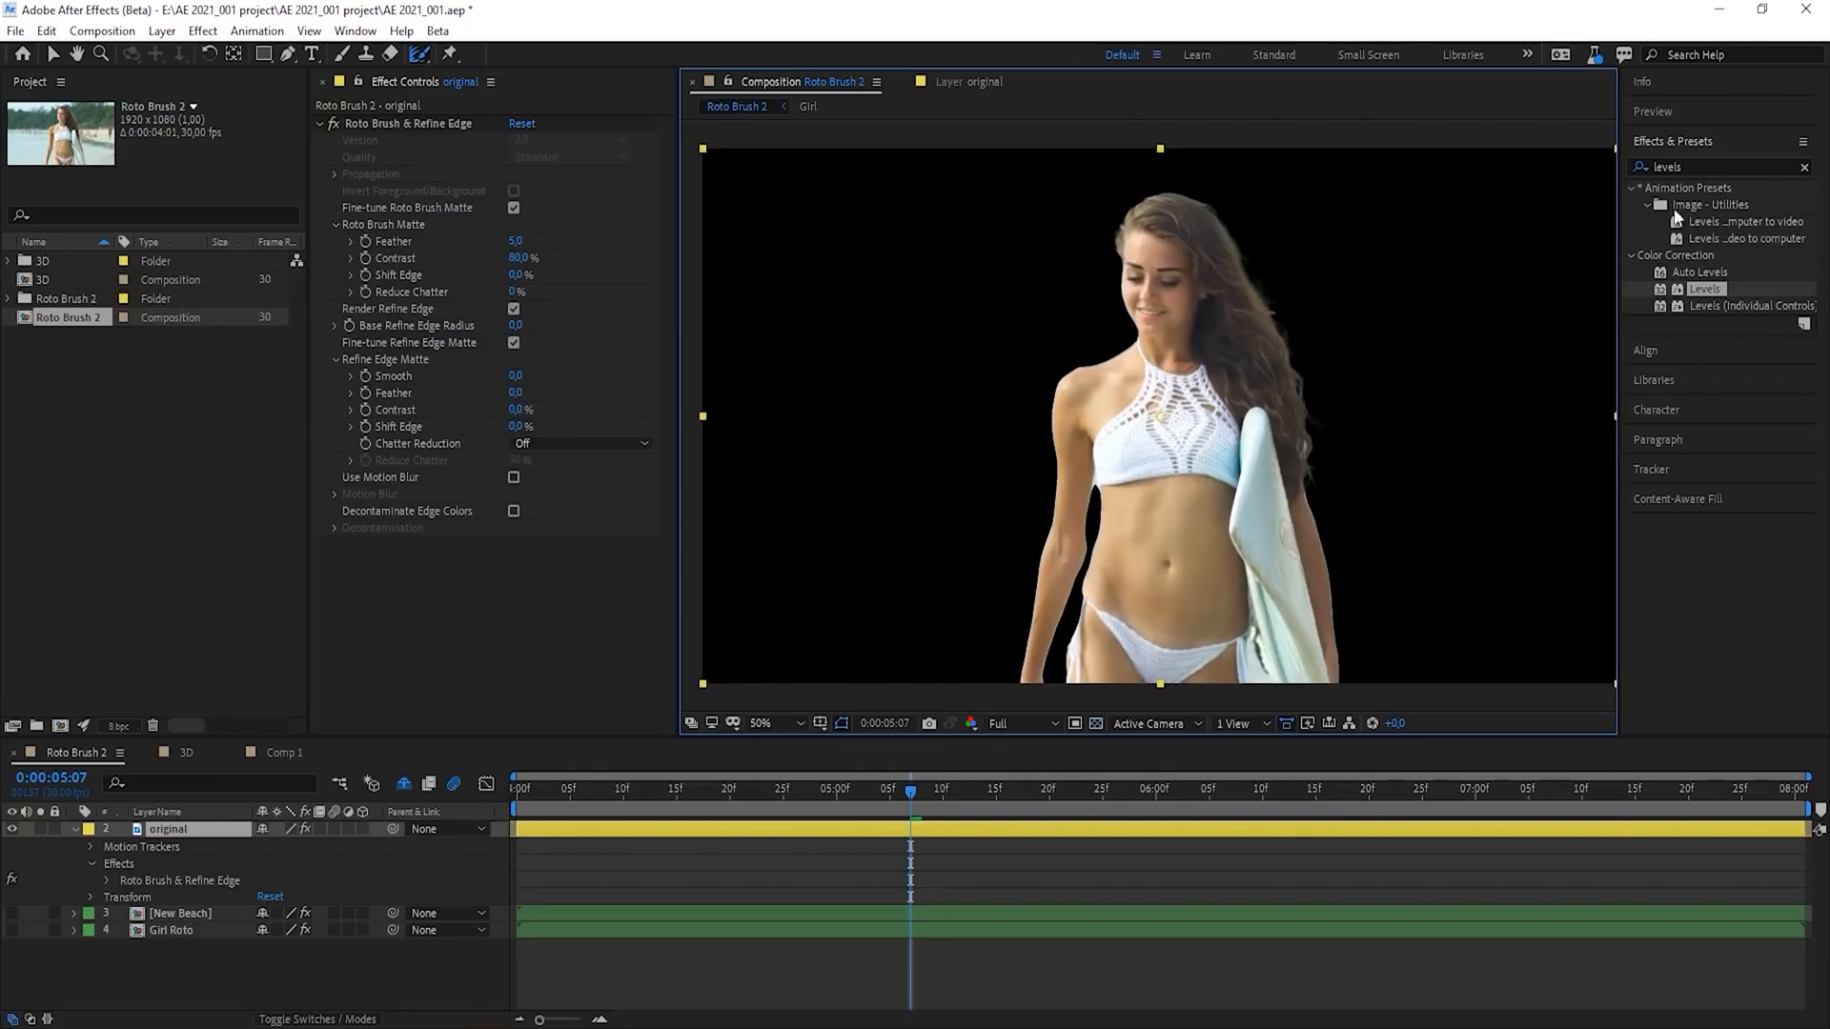
# - Apply a red Fill effect to the original layer to check the cutout's silhouette, and disable the fill
pyautogui.doubleClick(1716, 167)
pyautogui.write('fill')
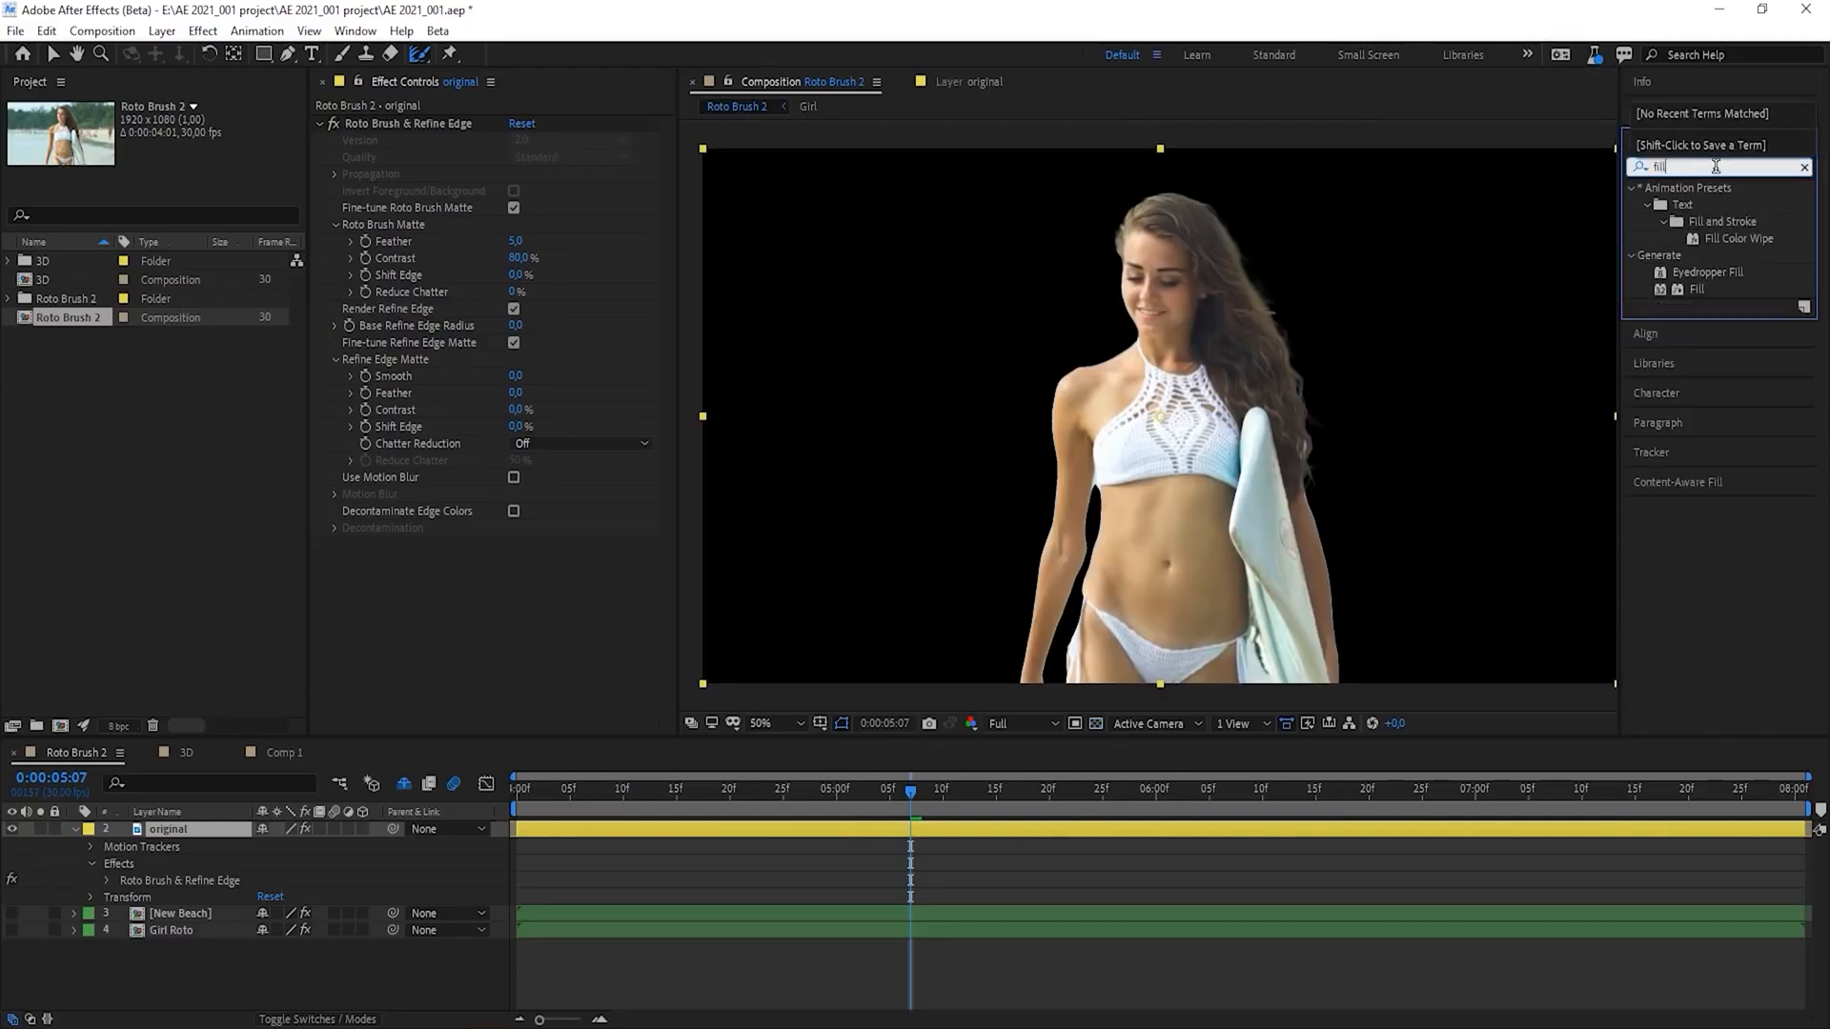
pyautogui.moveTo(1697, 289); pyautogui.dragTo(486, 591)
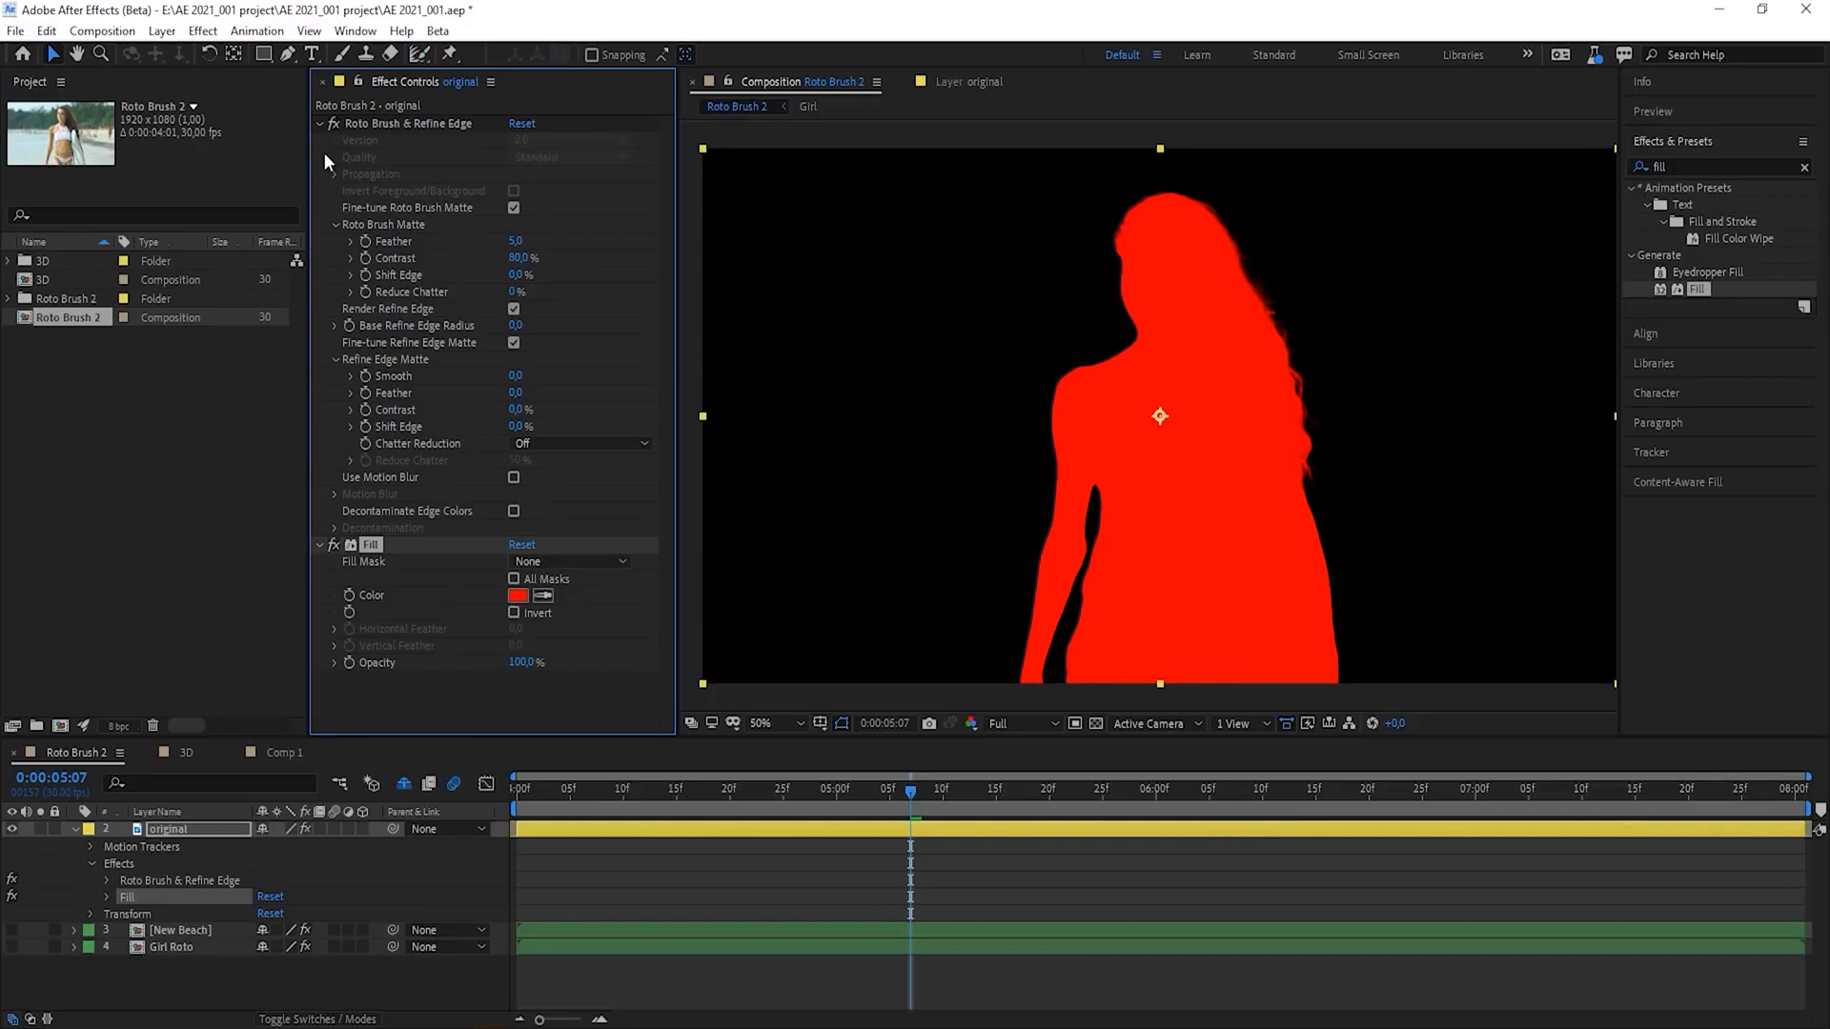
pyautogui.click(334, 544)
# - Turn on the New Beach layer behind the cutout and view the composite at 0:00:05:07
pyautogui.press('space')
pyautogui.click(12, 930)
pyautogui.click(912, 792)
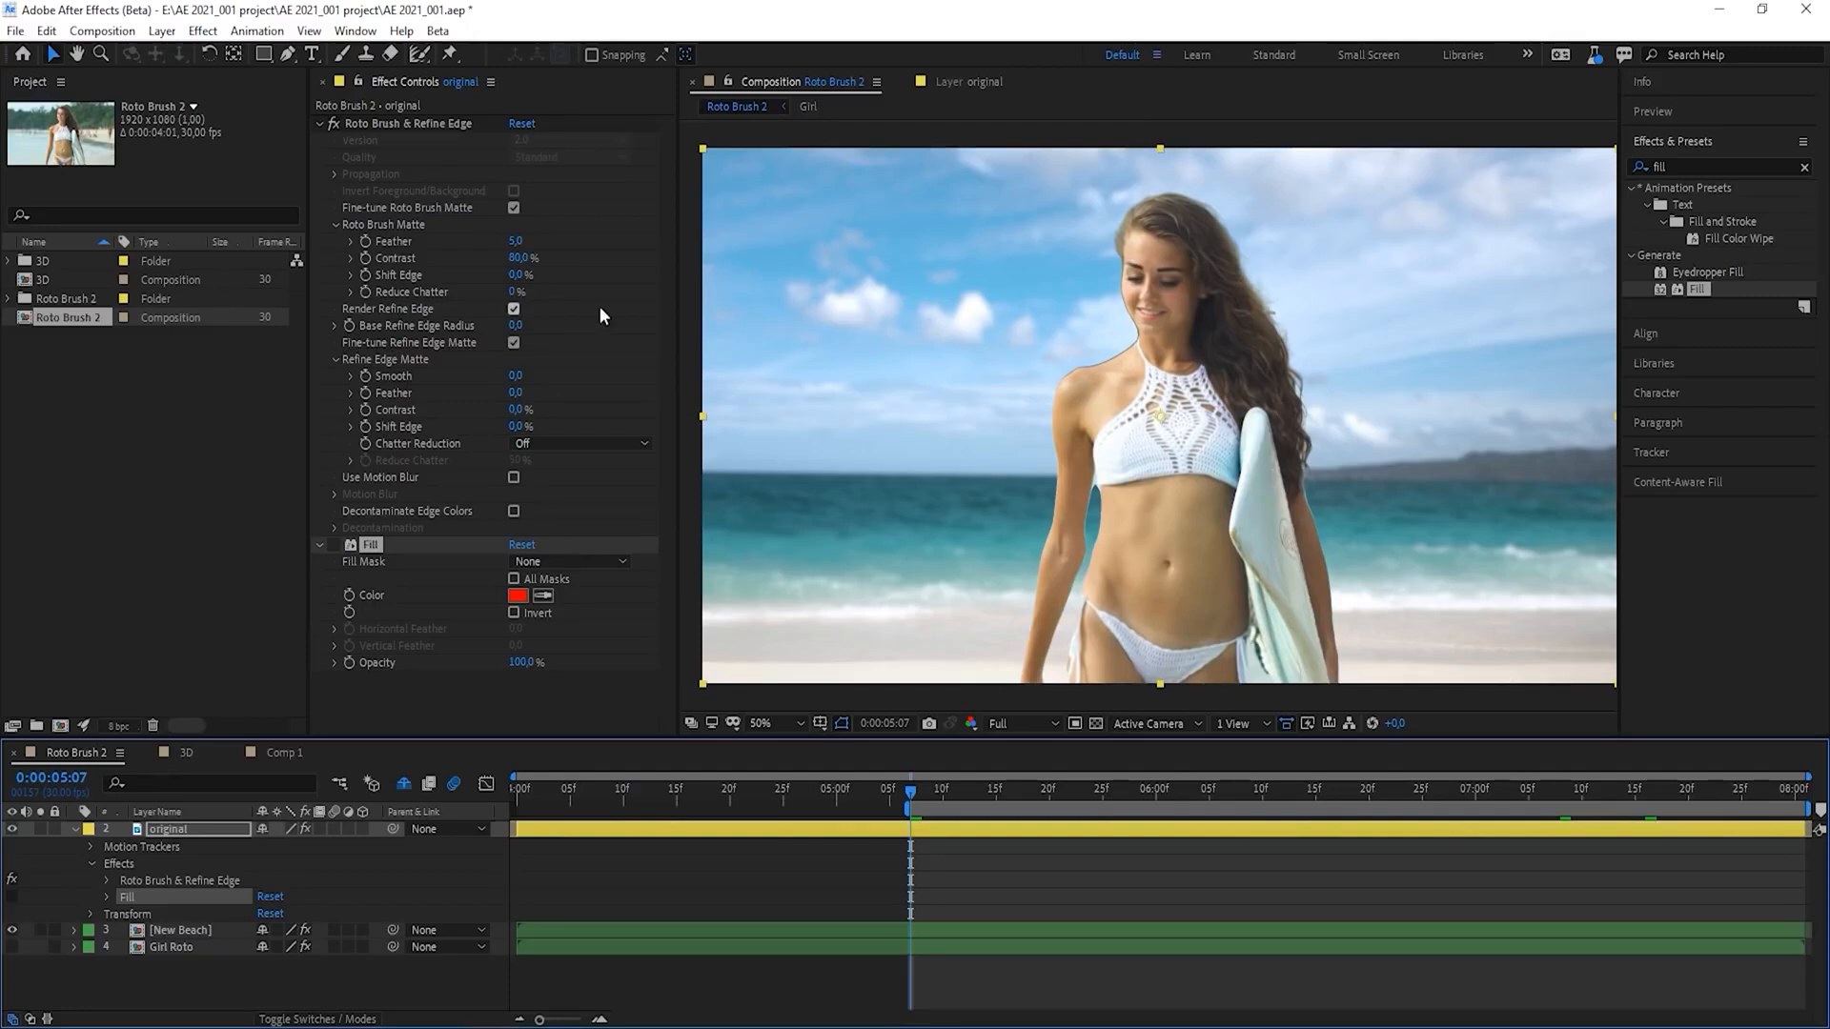
# - Set the Roto Brush Matte's Feather to 10,3 and its Shift Edge to -71,0%
pyautogui.moveTo(517, 244)
pyautogui.mouseDown()
pyautogui.moveTo(547, 256)
pyautogui.moveTo(467, 289)
pyautogui.mouseUp()
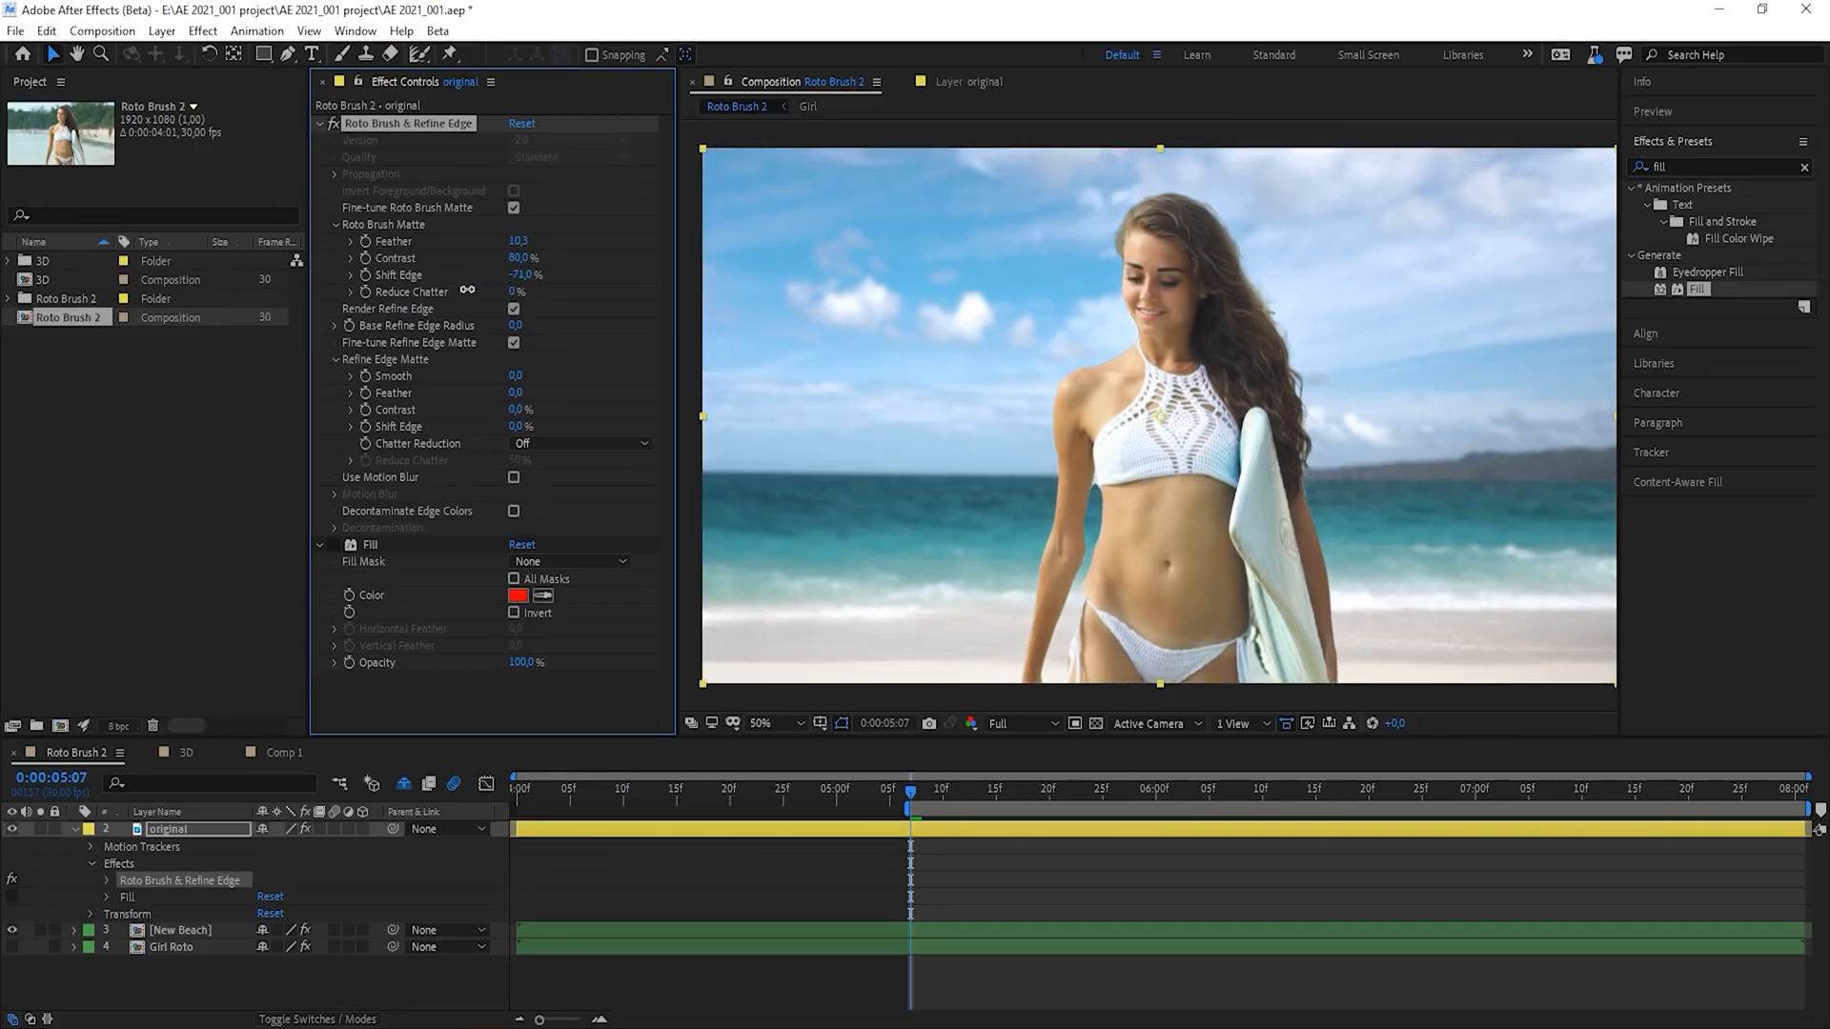